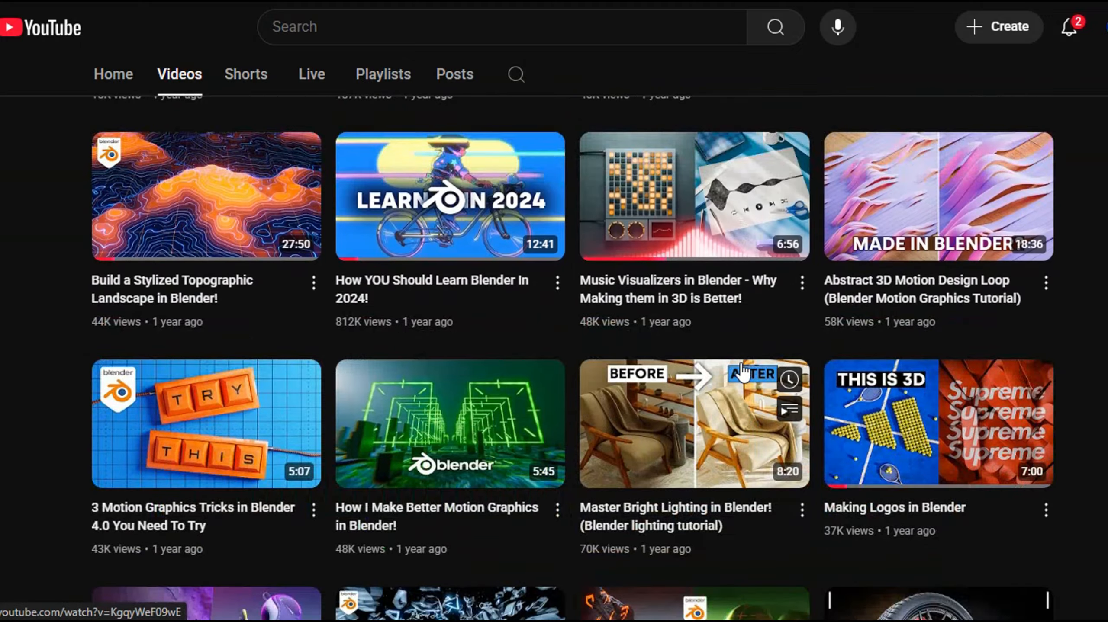
- Browse the channel's list of uploaded videos
{"action": "scroll", "coordinate": [741, 381], "scroll_direction": "down", "scroll_amount": 12}
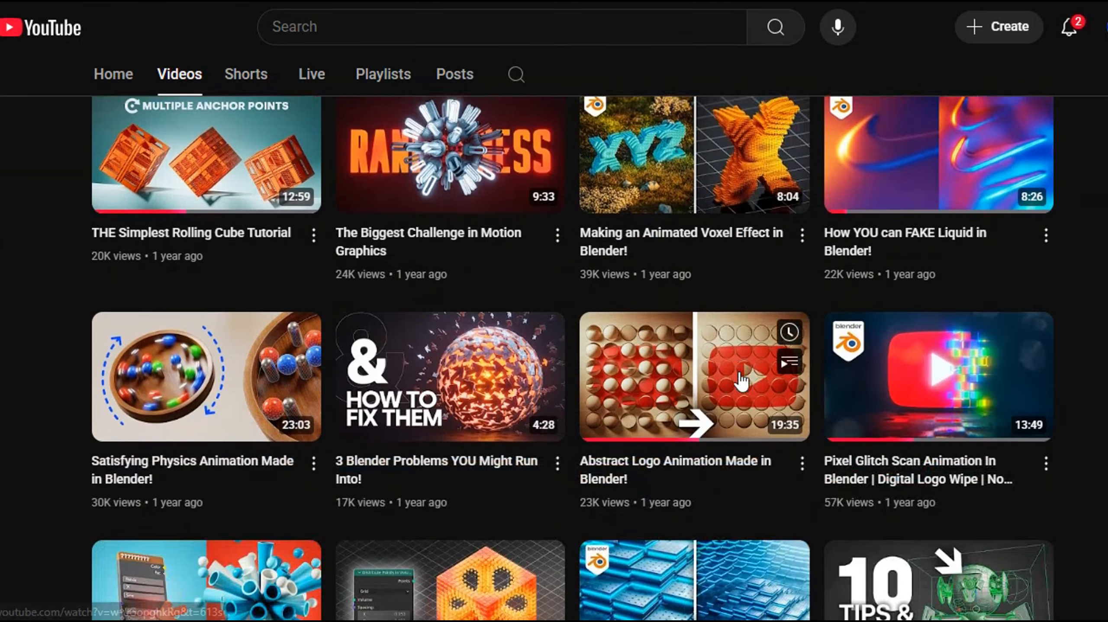
{"action": "scroll", "coordinate": [741, 382], "scroll_direction": "down", "scroll_amount": 12}
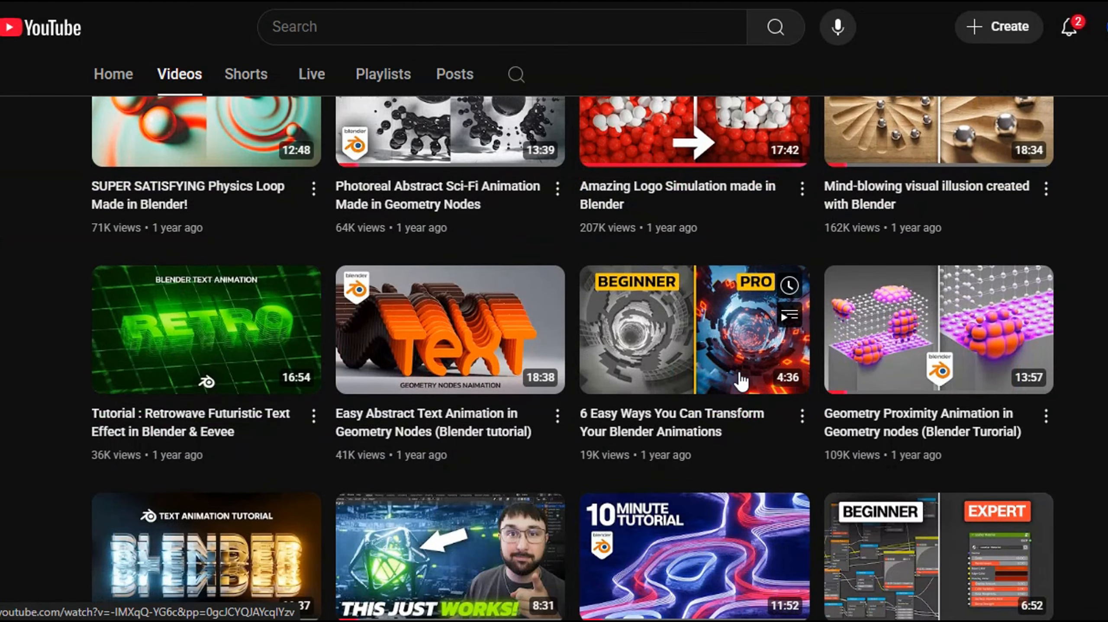
{"action": "scroll", "coordinate": [741, 381], "scroll_direction": "down", "scroll_amount": 17}
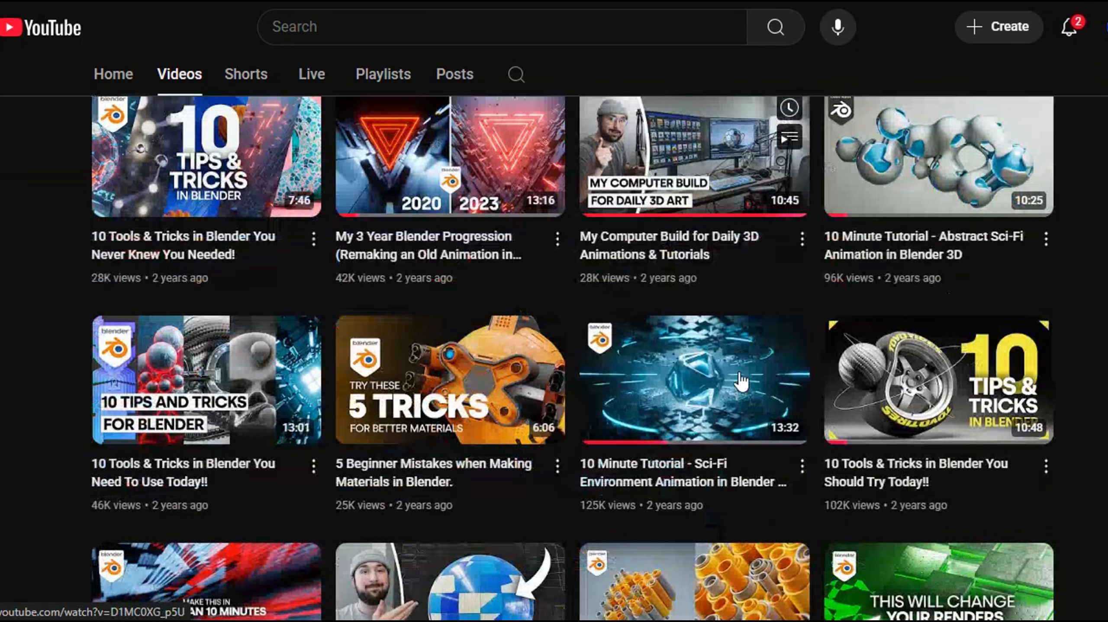
{"action": "scroll", "coordinate": [741, 382], "scroll_direction": "down", "scroll_amount": 8}
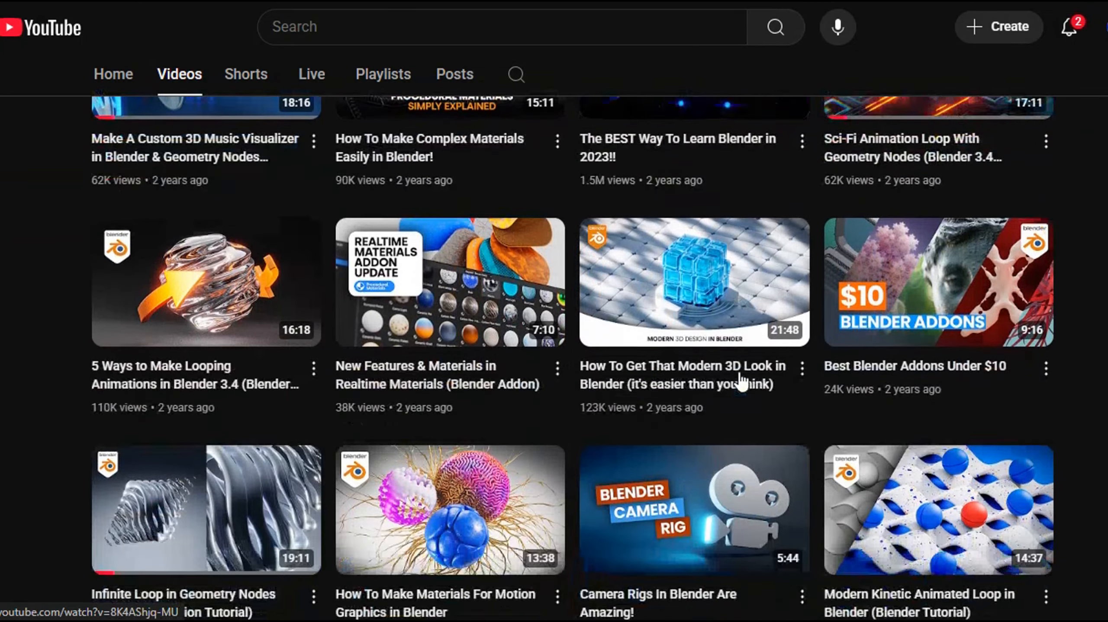
{"action": "scroll", "coordinate": [739, 385], "scroll_direction": "up", "scroll_amount": 1}
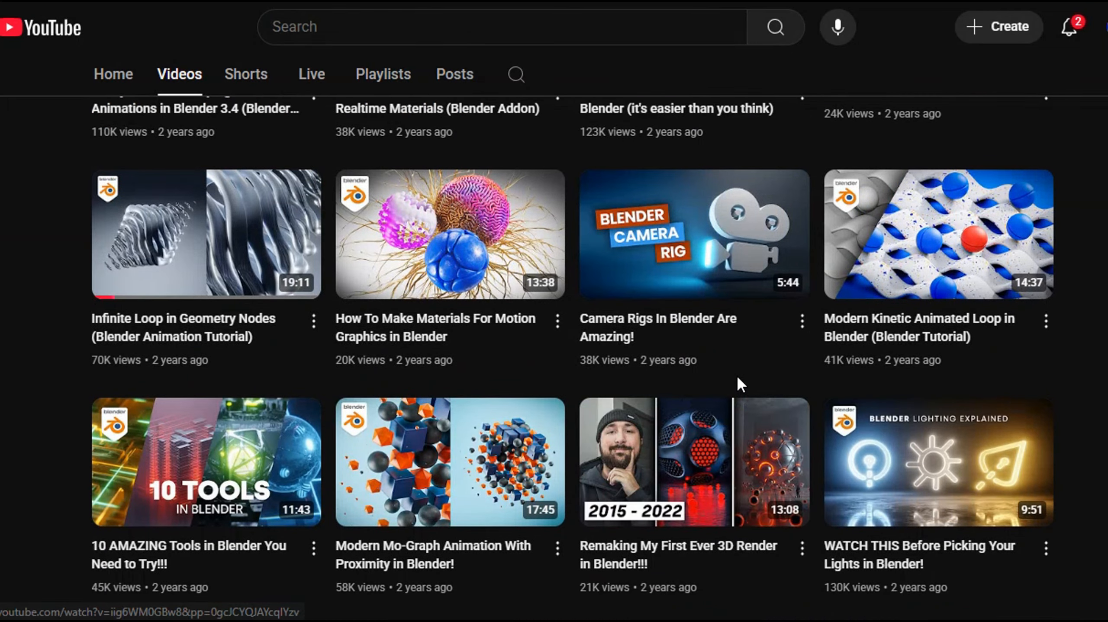
{"action": "scroll", "coordinate": [740, 385], "scroll_direction": "down", "scroll_amount": 3}
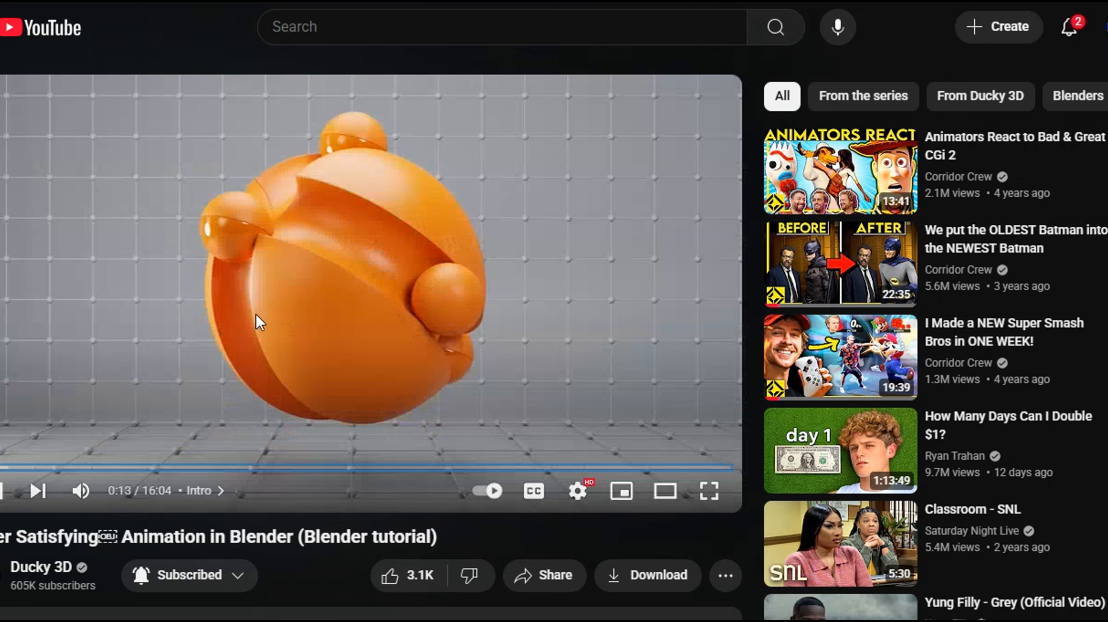
- Skip the open tutorial video ahead to the Booleans chapter
{"action": "key", "text": "Left"}
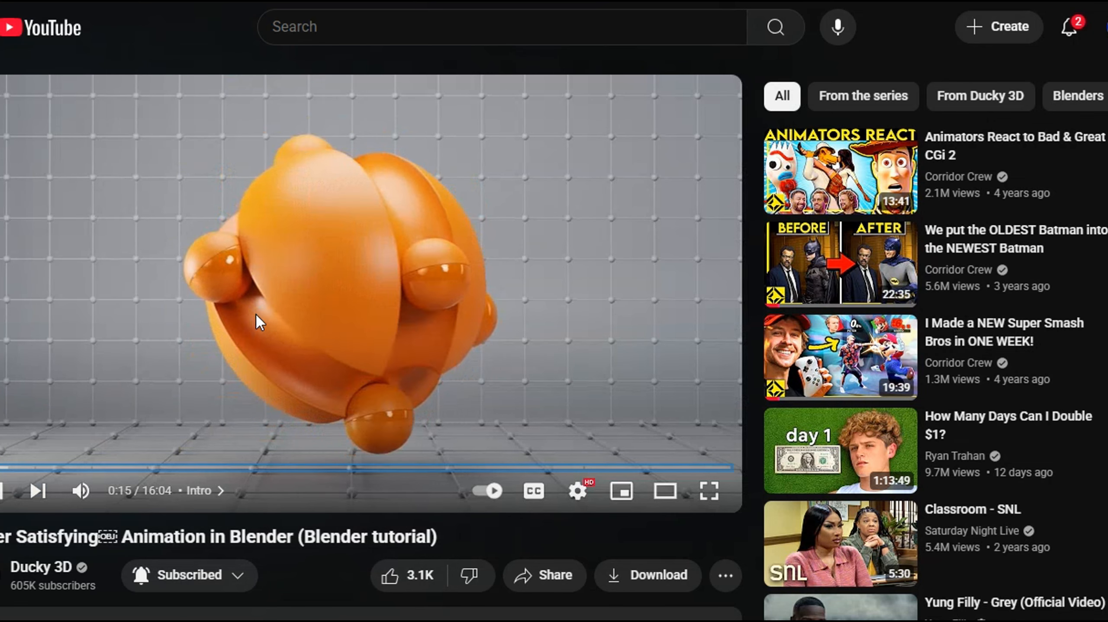
{"action": "left_click", "coordinate": [74, 467]}
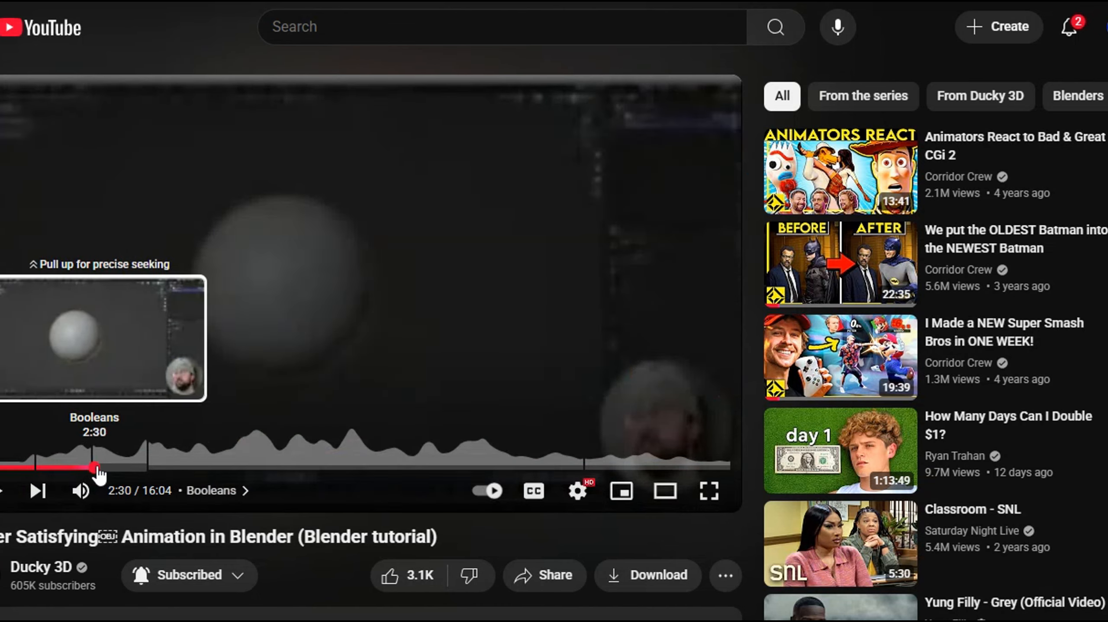
{"action": "left_click", "coordinate": [103, 467]}
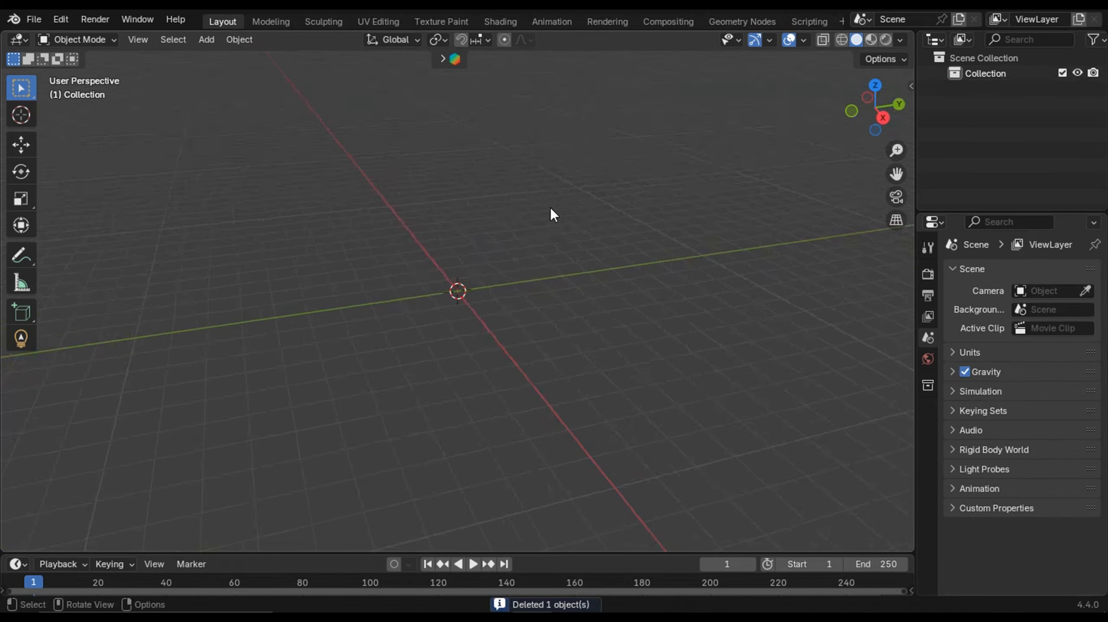
{"action": "key", "text": "ctrl+3"}
{"action": "key", "text": "s"}
{"action": "left_click", "coordinate": [806, 434]}
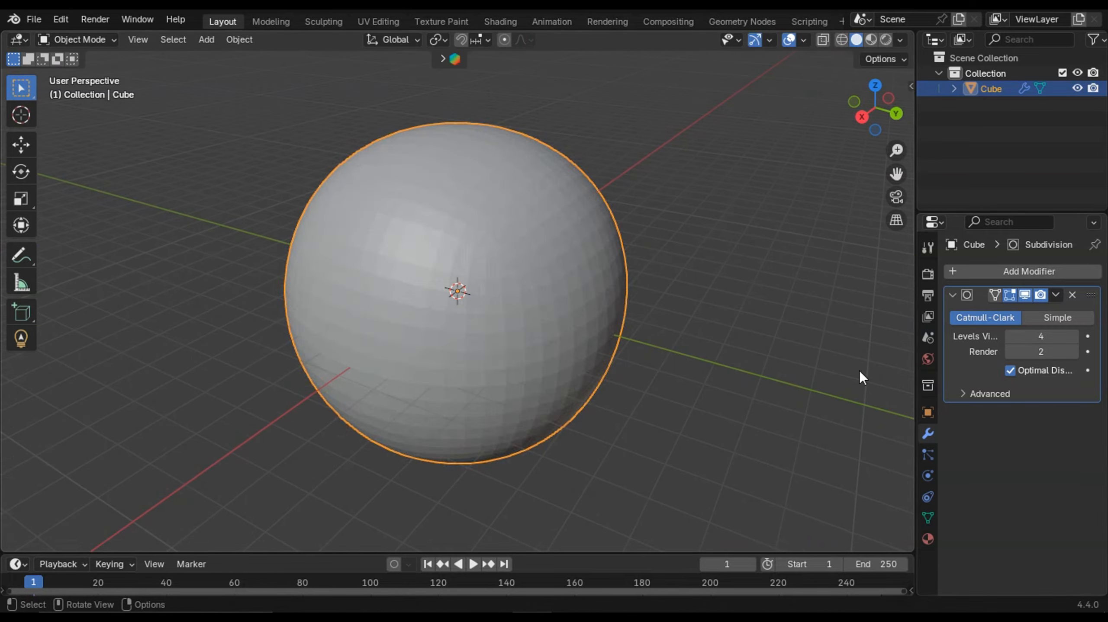
{"action": "key", "text": "ctrl+a"}
- Start a new General file
{"action": "key", "text": "Tab"}
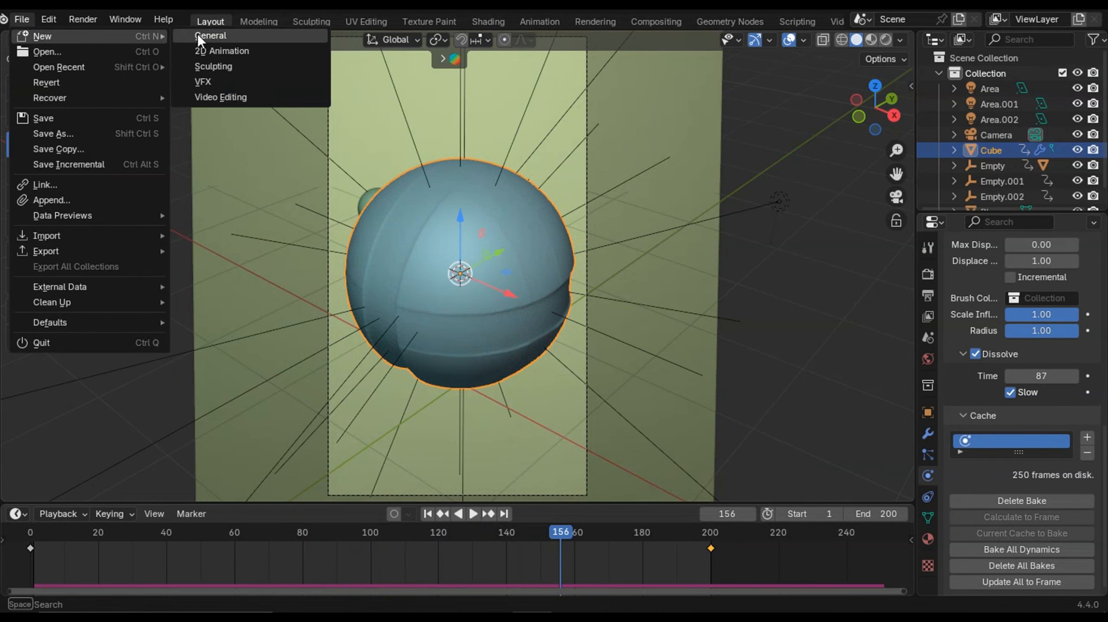
{"action": "left_click", "coordinate": [234, 52]}
{"action": "left_click", "coordinate": [577, 337]}
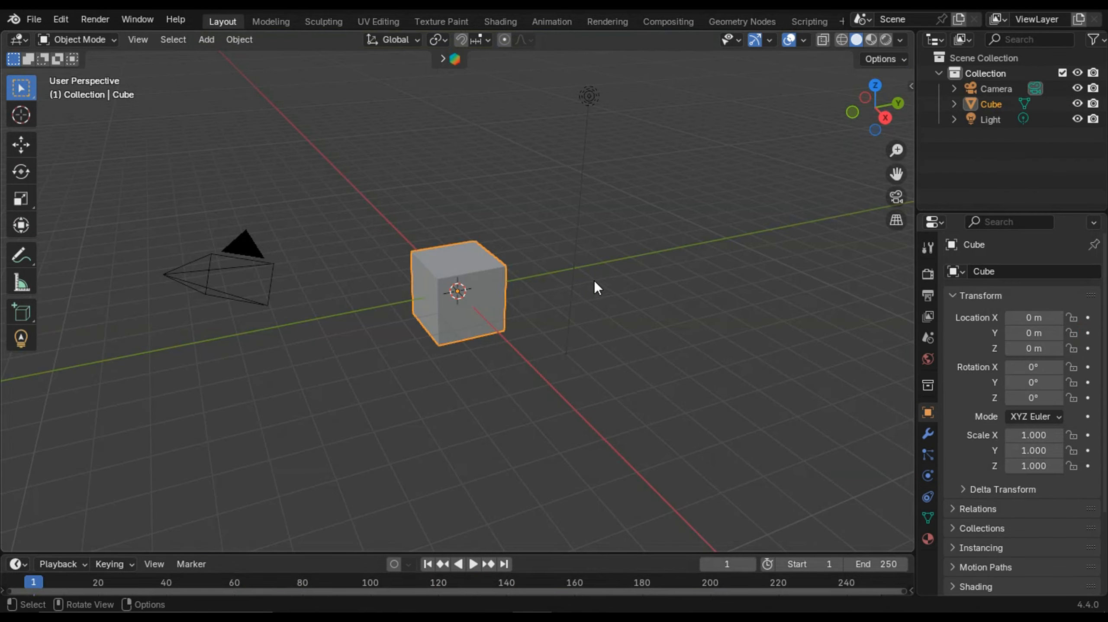
- Select and delete all default objects in the scene
{"action": "middle_click_drag", "start_coordinate": [594, 280], "coordinate": [483, 344]}
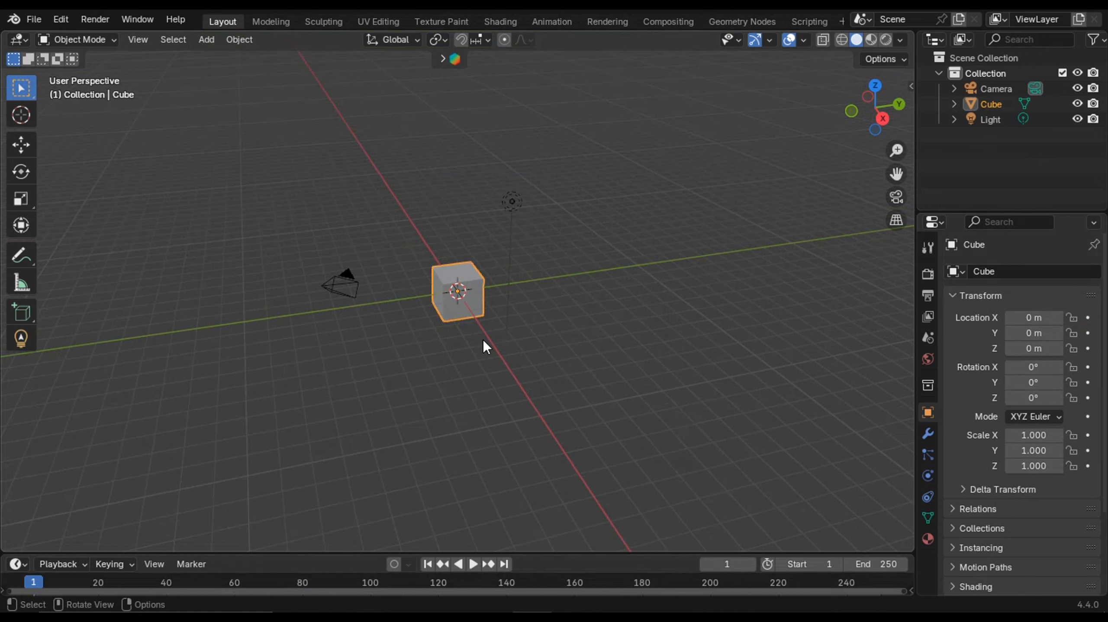
{"action": "key", "text": "a"}
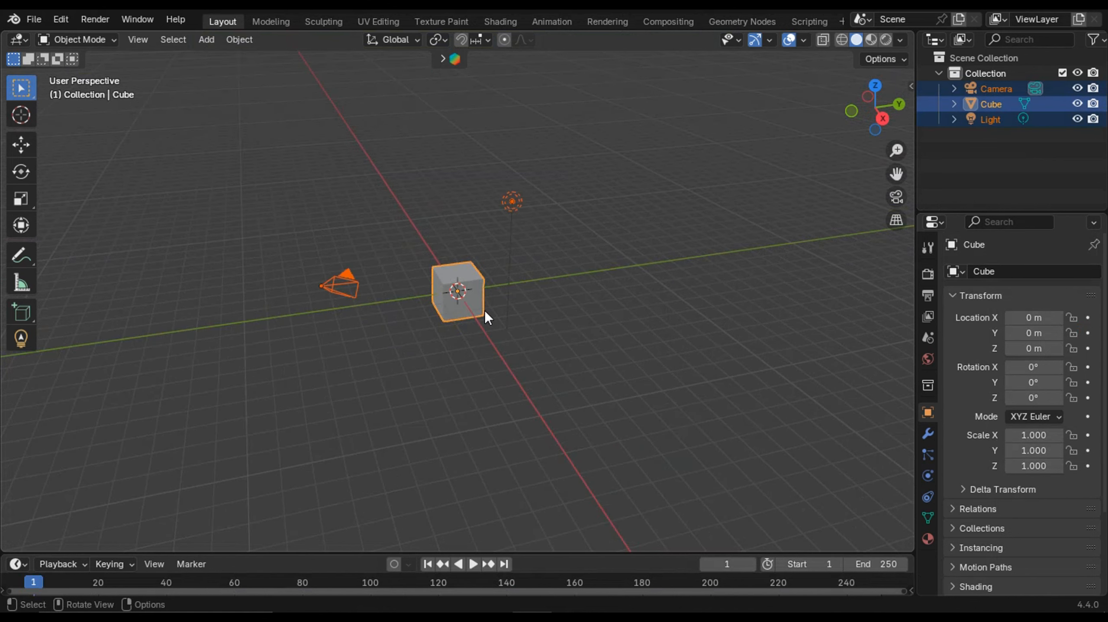
{"action": "key", "text": "x"}
{"action": "left_click", "coordinate": [516, 320]}
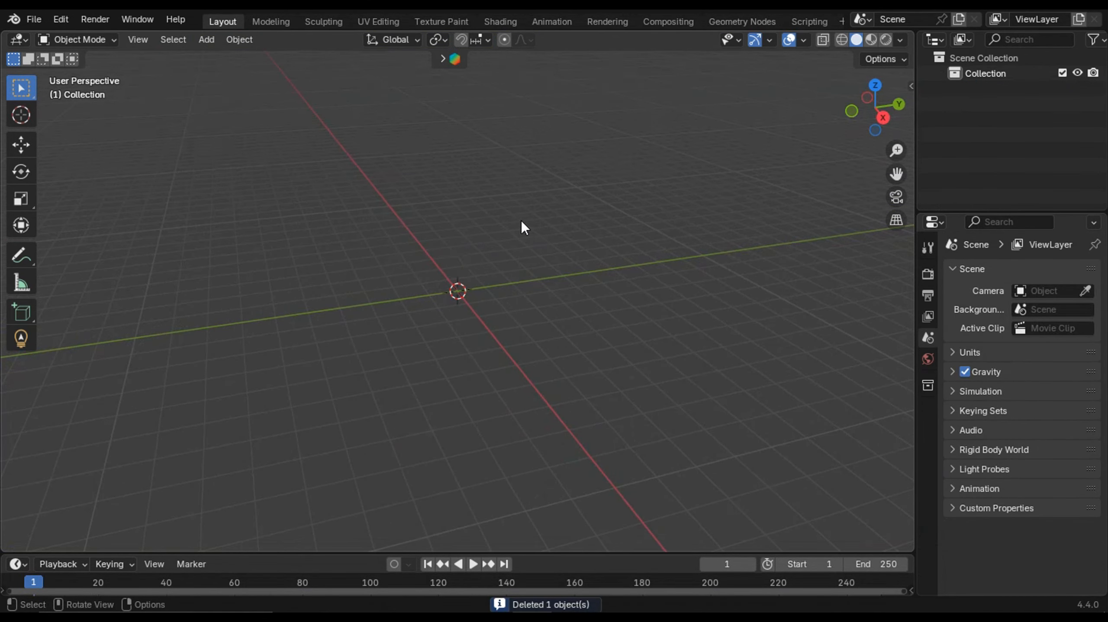
- Add a mesh cube at the origin
{"action": "key", "text": "shift+a"}
{"action": "mouse_move", "coordinate": [455, 251]}
{"action": "left_click", "coordinate": [523, 263]}
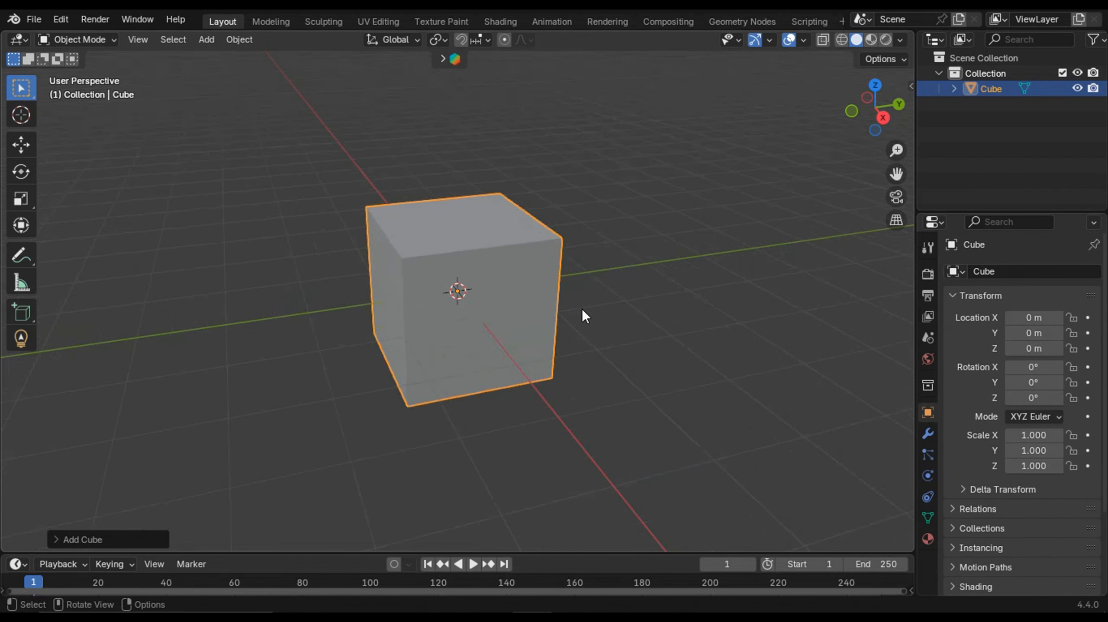
- Add a Subdivision Surface modifier to the cube and set its viewport levels to 3
{"action": "left_click", "coordinate": [928, 434]}
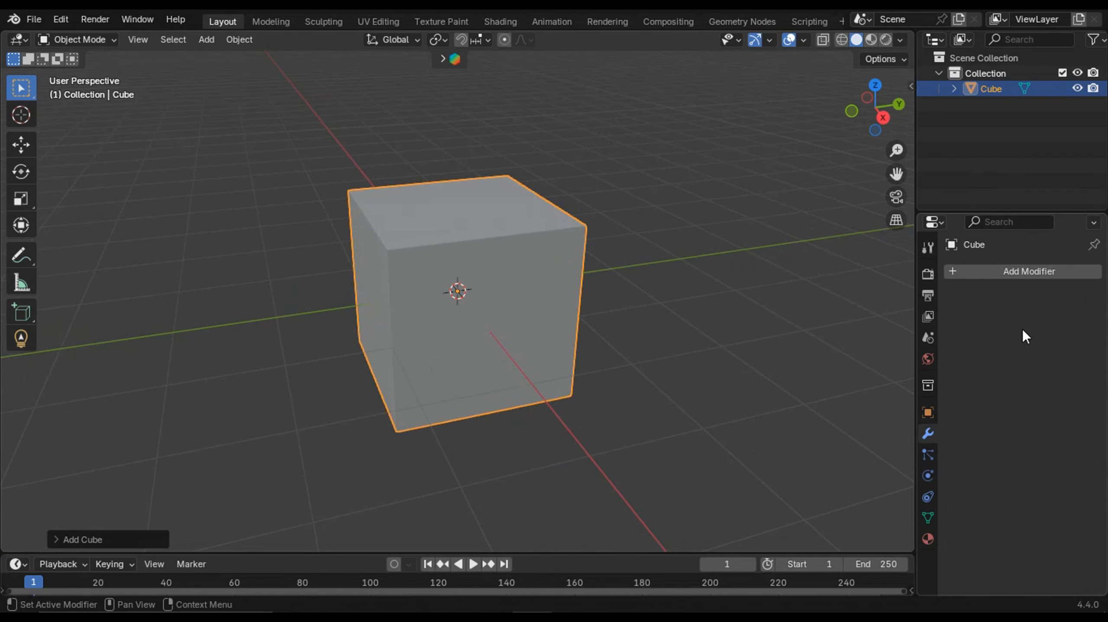
{"action": "left_click", "coordinate": [1034, 267]}
{"action": "mouse_move", "coordinate": [998, 323]}
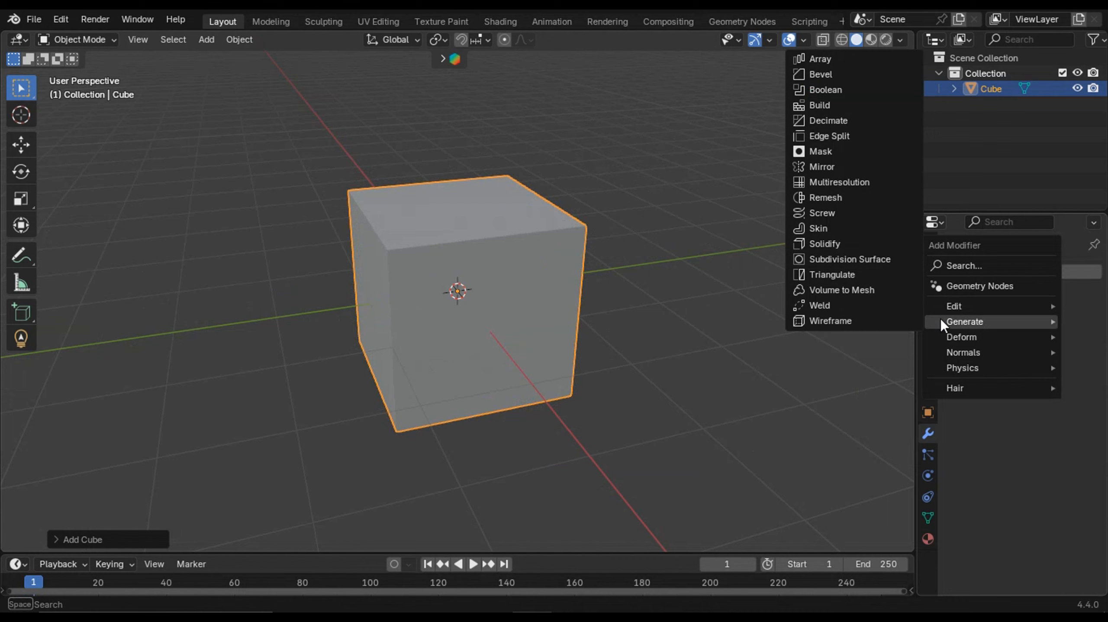
{"action": "left_click", "coordinate": [832, 260]}
{"action": "left_click", "coordinate": [1074, 336]}
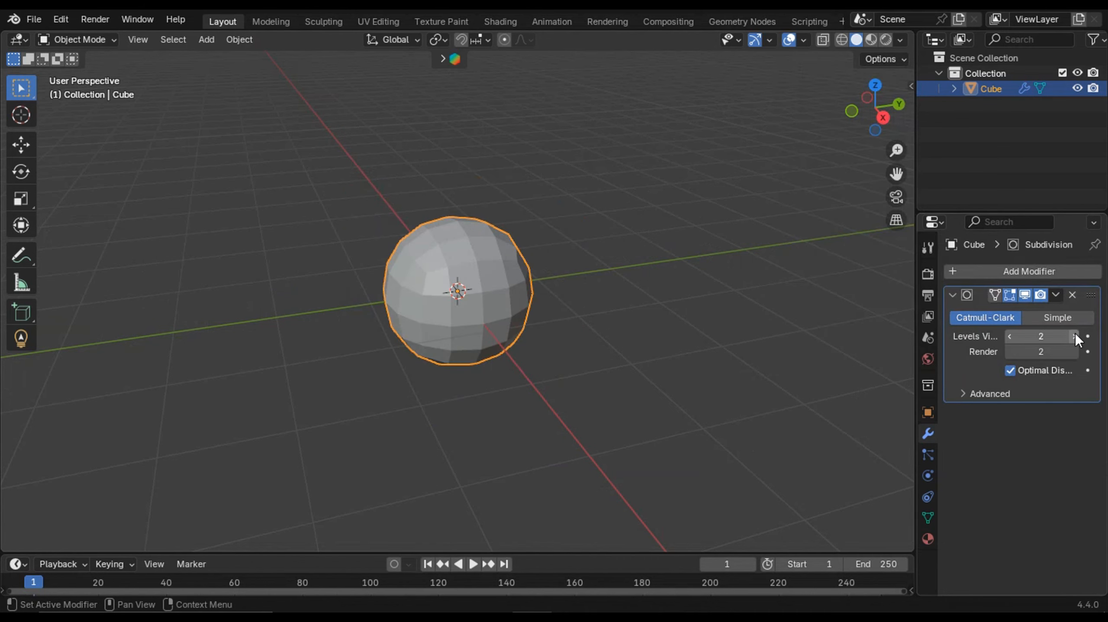
{"action": "left_click", "coordinate": [1074, 336]}
- Scale the subdivided cube up uniformly
{"action": "middle_click_drag", "start_coordinate": [782, 333], "coordinate": [524, 327]}
{"action": "scroll", "coordinate": [589, 363], "scroll_direction": "up", "scroll_amount": 4}
{"action": "scroll", "coordinate": [520, 326], "scroll_direction": "down", "scroll_amount": 8}
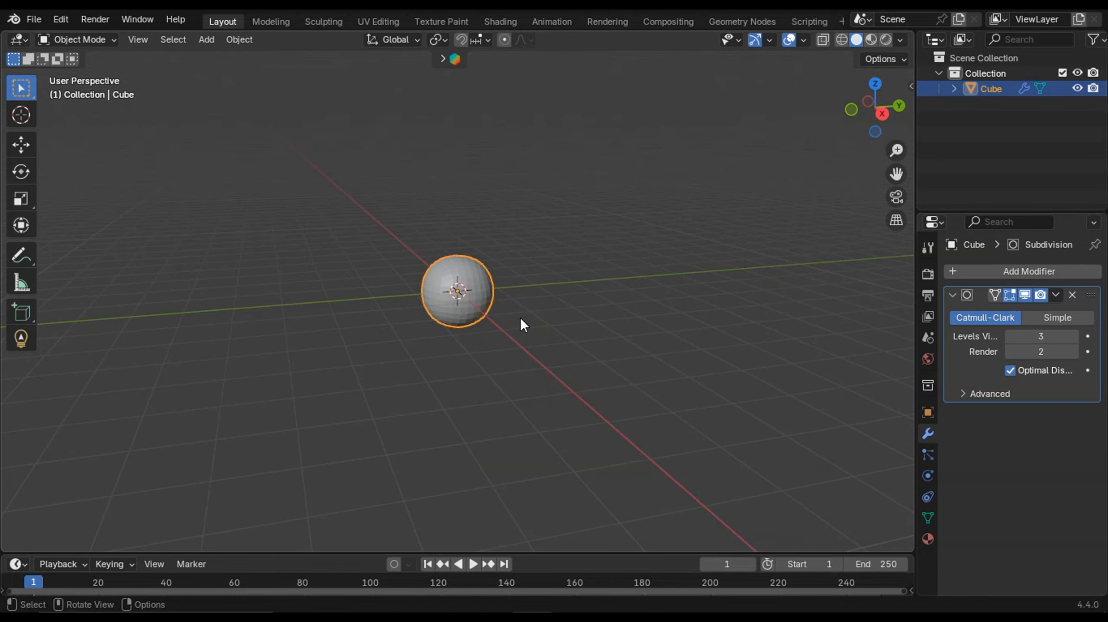
{"action": "key", "text": "s"}
{"action": "left_click", "coordinate": [739, 403]}
{"action": "middle_click_drag", "start_coordinate": [739, 403], "coordinate": [694, 406]}
{"action": "scroll", "coordinate": [694, 406], "scroll_direction": "down", "scroll_amount": 3}
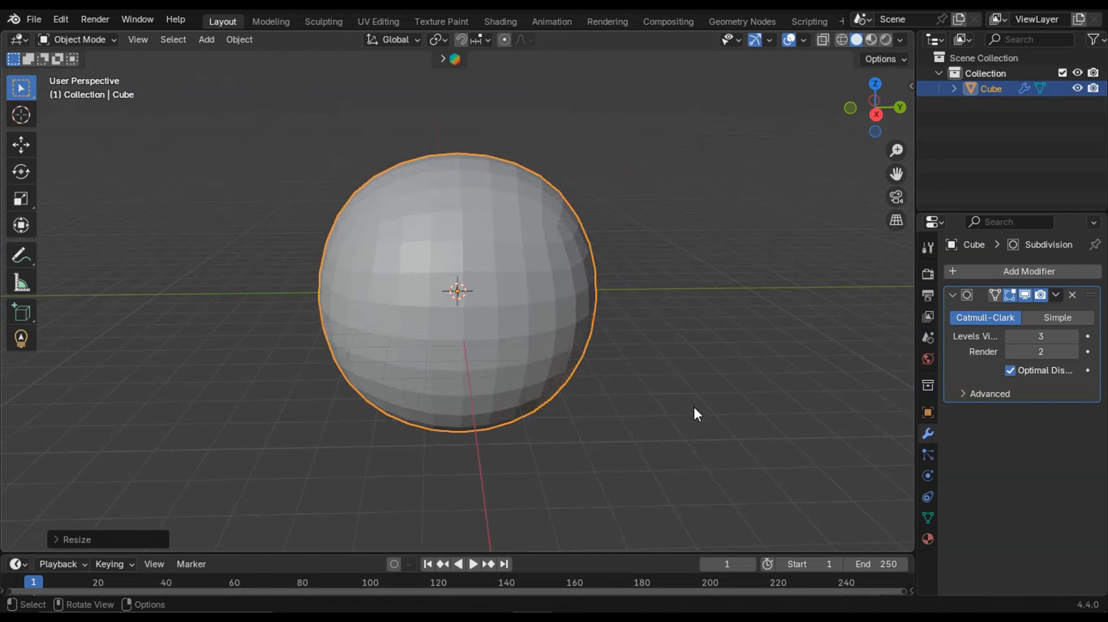
- Switch the viewport subdivision level to 4 and back to 3
{"action": "left_click", "coordinate": [1077, 336]}
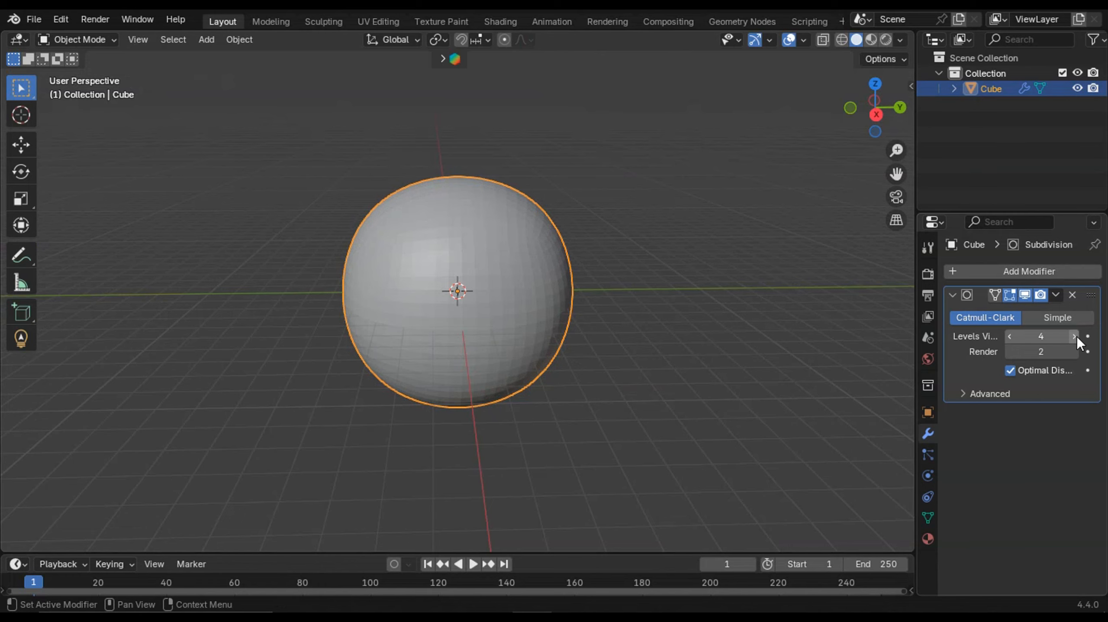
{"action": "middle_click_drag", "start_coordinate": [583, 344], "coordinate": [509, 364]}
{"action": "scroll", "coordinate": [663, 368], "scroll_direction": "up", "scroll_amount": 2}
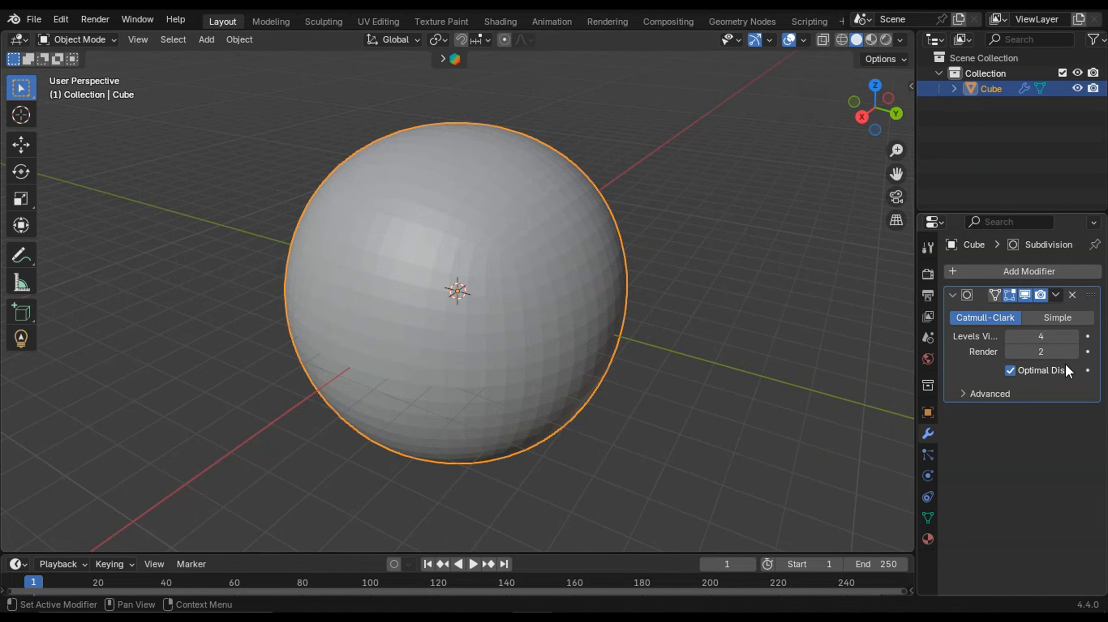
{"action": "left_click", "coordinate": [1010, 336]}
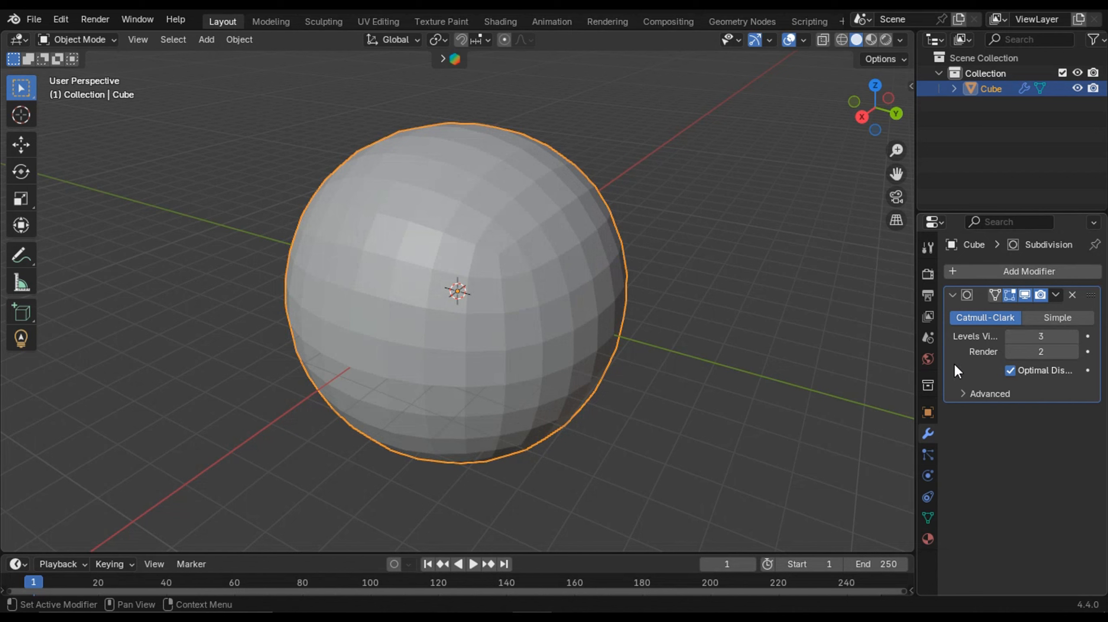
- Apply the Subdivision modifier and enter Edit Mode on the mesh
{"action": "key", "text": "ctrl+a"}
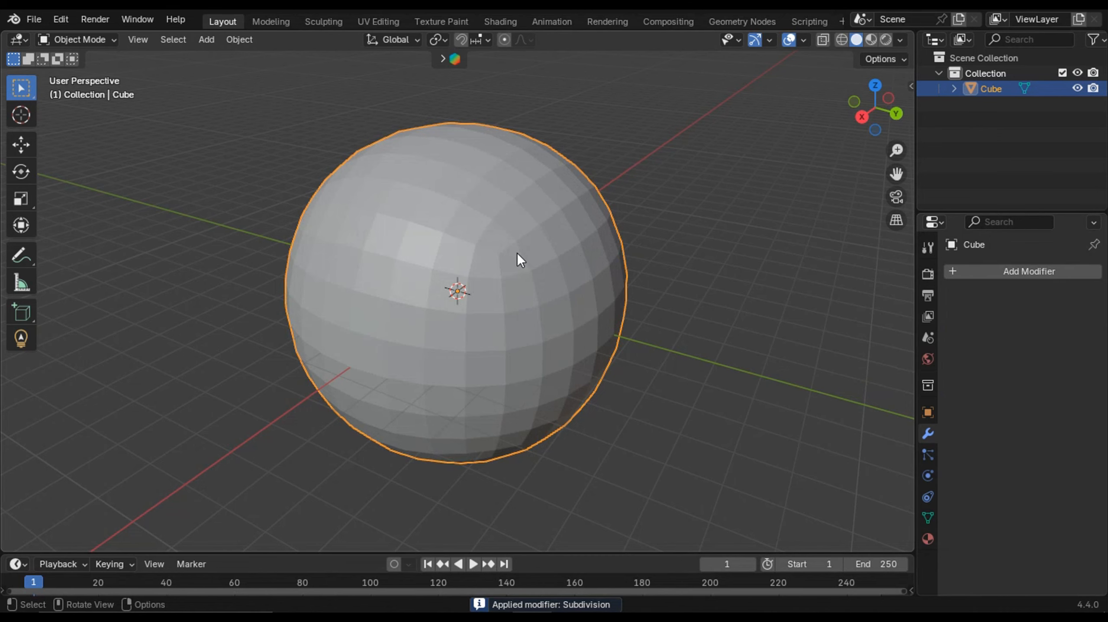
{"action": "key", "text": "Tab"}
{"action": "middle_click_drag", "start_coordinate": [518, 254], "coordinate": [555, 272]}
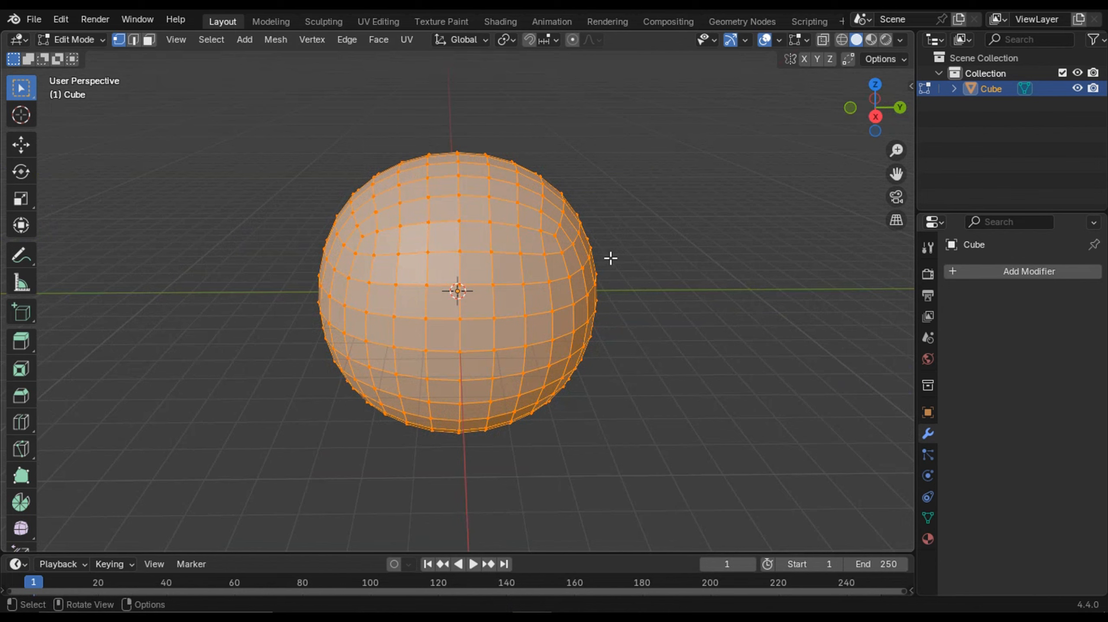
- Apply To Sphere to all vertices with a factor of about 0.55
{"action": "key", "text": "shift"}
{"action": "key", "text": "shift+alt+s"}
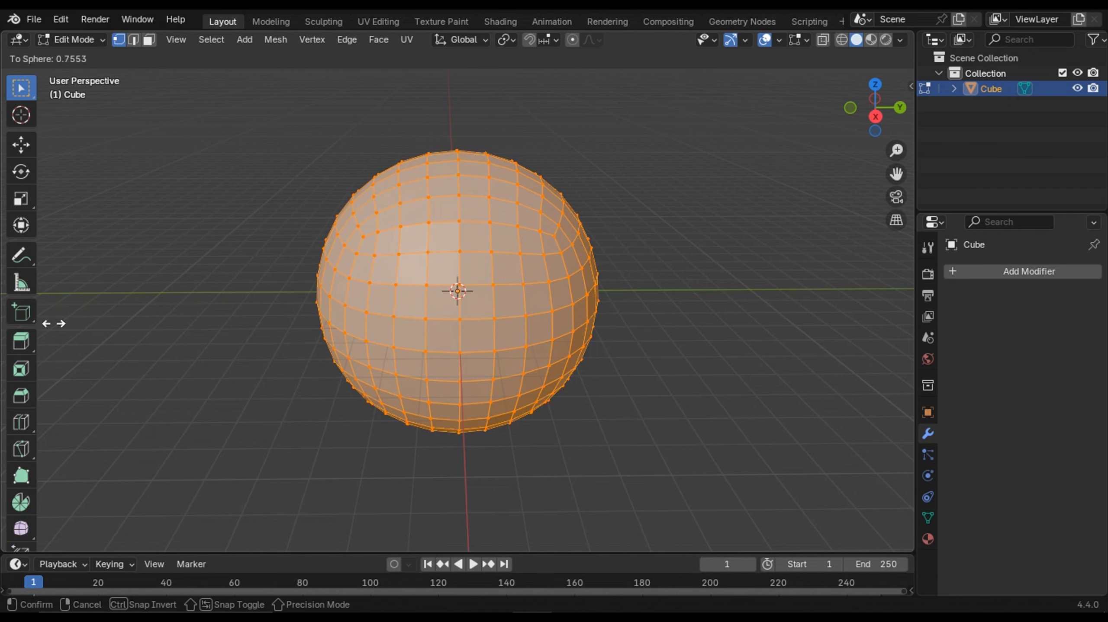
{"action": "left_click", "coordinate": [861, 277]}
- Apply To Sphere again with a factor of 1 to make the mesh fully round
{"action": "middle_click_drag", "start_coordinate": [685, 279], "coordinate": [784, 225]}
{"action": "left_click", "coordinate": [872, 117]}
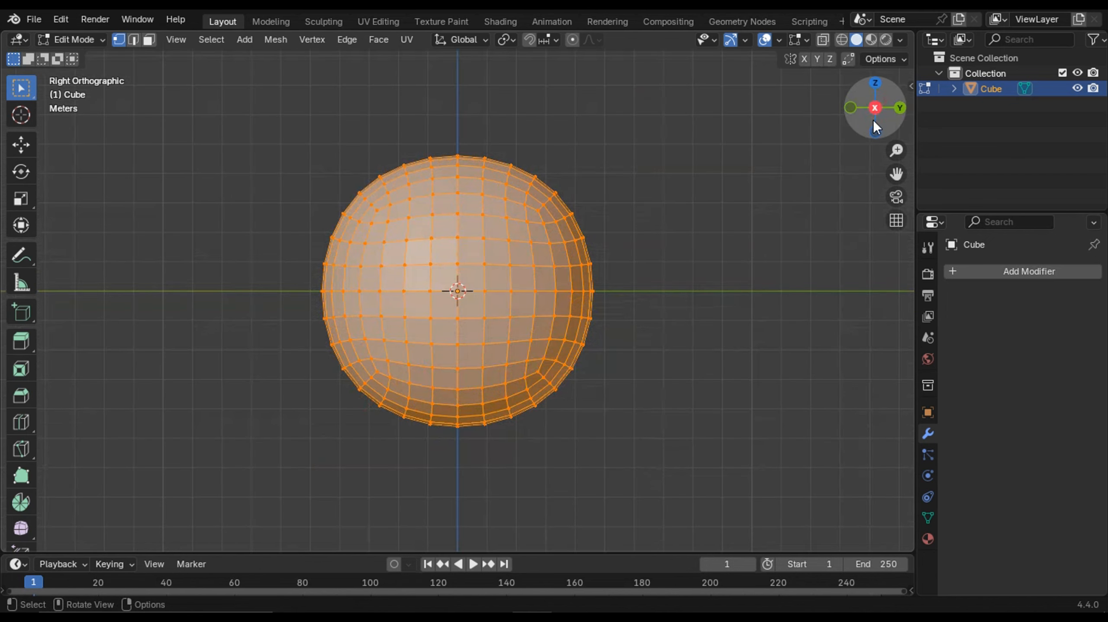
{"action": "scroll", "coordinate": [619, 288], "scroll_direction": "up", "scroll_amount": 3}
{"action": "mouse_move", "coordinate": [613, 309]}
{"action": "middle_mouse_down", "text": "shift"}
{"action": "mouse_move", "coordinate": [652, 307]}
{"action": "mouse_move", "coordinate": [630, 321]}
{"action": "middle_mouse_up", "text": "shift"}
{"action": "scroll", "coordinate": [652, 307], "scroll_direction": "down", "scroll_amount": 1}
{"action": "scroll", "coordinate": [645, 313], "scroll_direction": "up", "scroll_amount": 1}
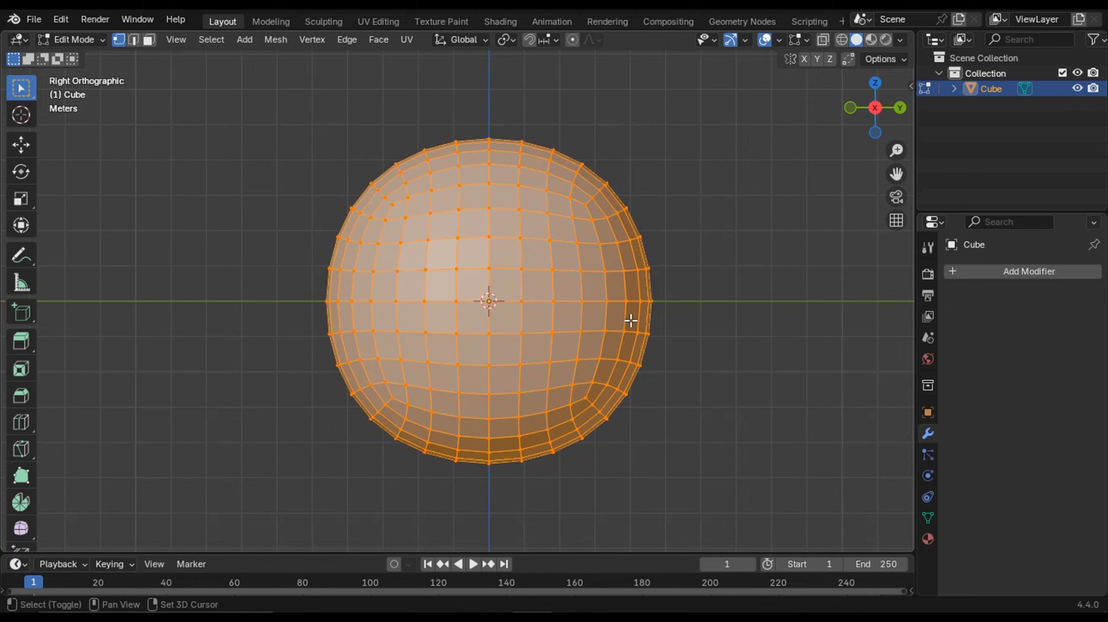
{"action": "key", "text": "shift+alt+s"}
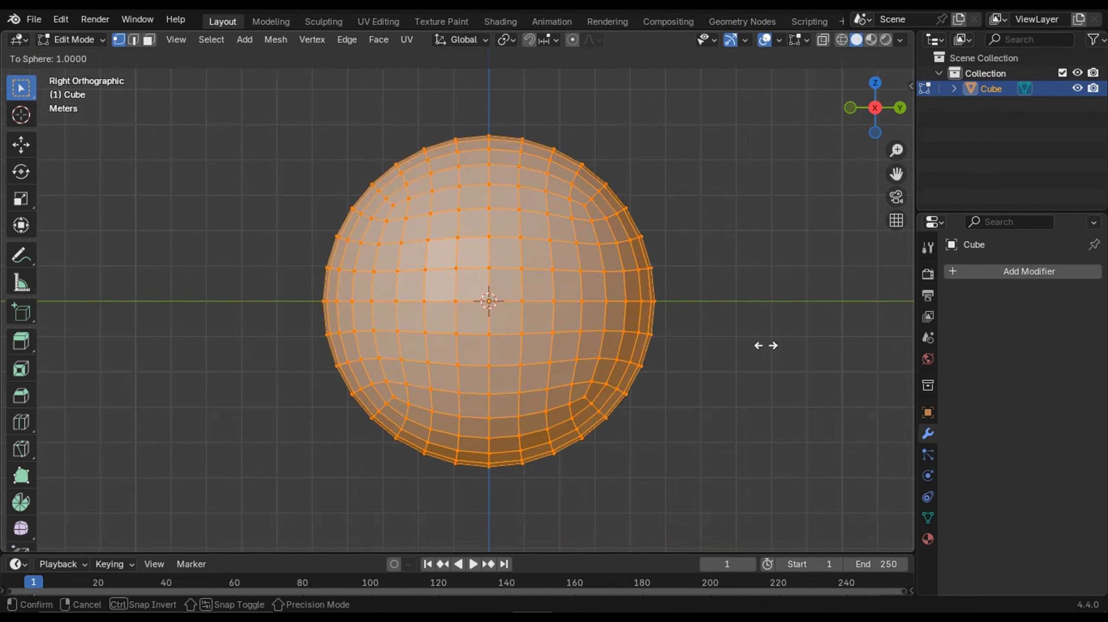
{"action": "left_click", "coordinate": [832, 348]}
{"action": "middle_click_drag", "start_coordinate": [836, 346], "coordinate": [730, 389]}
{"action": "scroll", "coordinate": [523, 320], "scroll_direction": "down", "scroll_amount": 2}
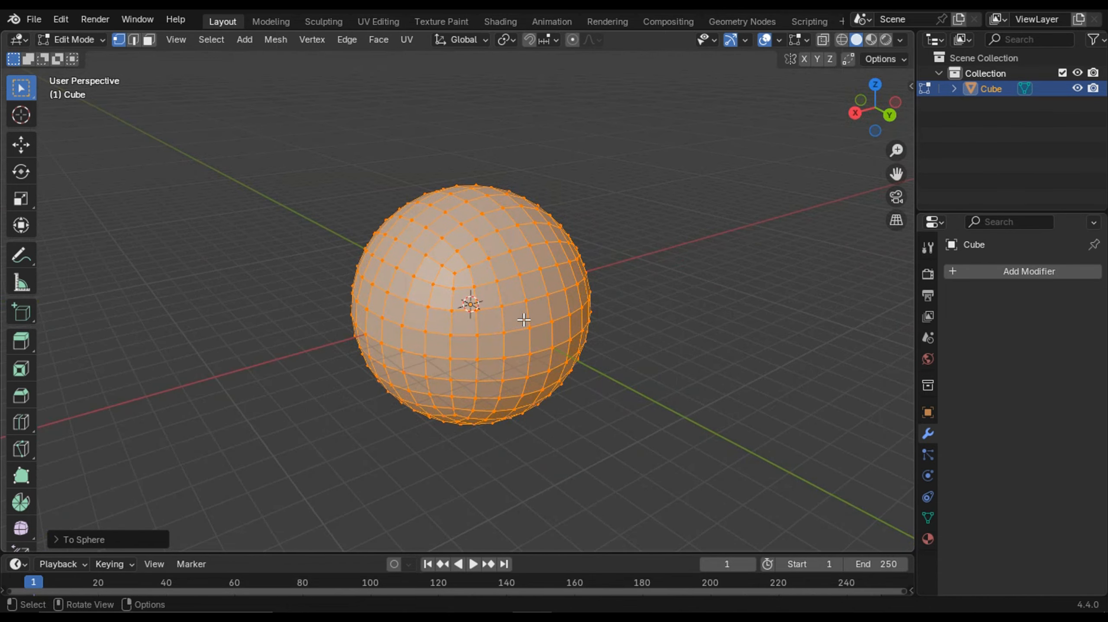
- Return to Object Mode and add a Subdivision Surface modifier with viewport level 2
{"action": "key", "text": "Tab"}
{"action": "left_click", "coordinate": [994, 273]}
{"action": "mouse_move", "coordinate": [1011, 288]}
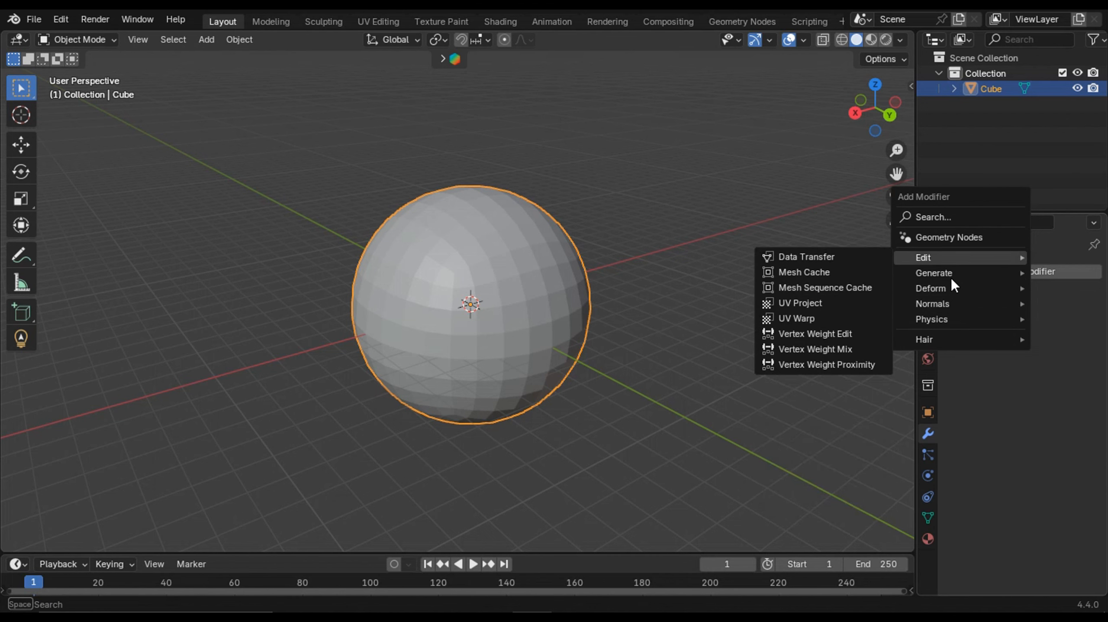
{"action": "mouse_move", "coordinate": [945, 276]}
{"action": "left_click", "coordinate": [832, 471]}
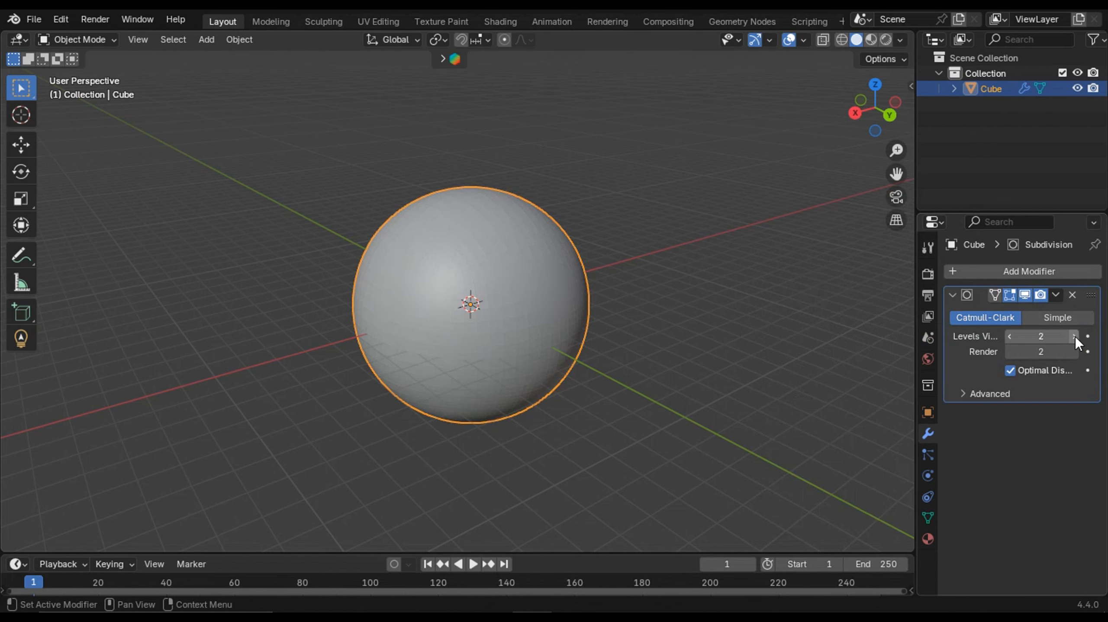
{"action": "middle_click_drag", "start_coordinate": [598, 342], "coordinate": [539, 346]}
{"action": "scroll", "coordinate": [544, 369], "scroll_direction": "up", "scroll_amount": 2}
{"action": "scroll", "coordinate": [543, 368], "scroll_direction": "up", "scroll_amount": 1}
{"action": "scroll", "coordinate": [516, 338], "scroll_direction": "down", "scroll_amount": 3}
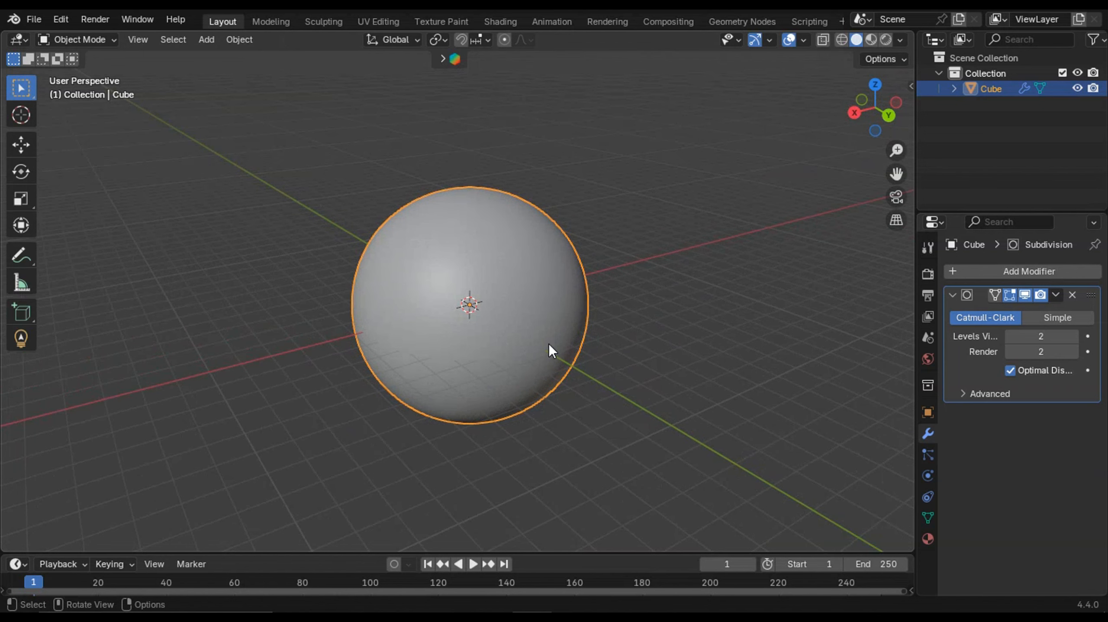
{"action": "scroll", "coordinate": [549, 347], "scroll_direction": "up", "scroll_amount": 2}
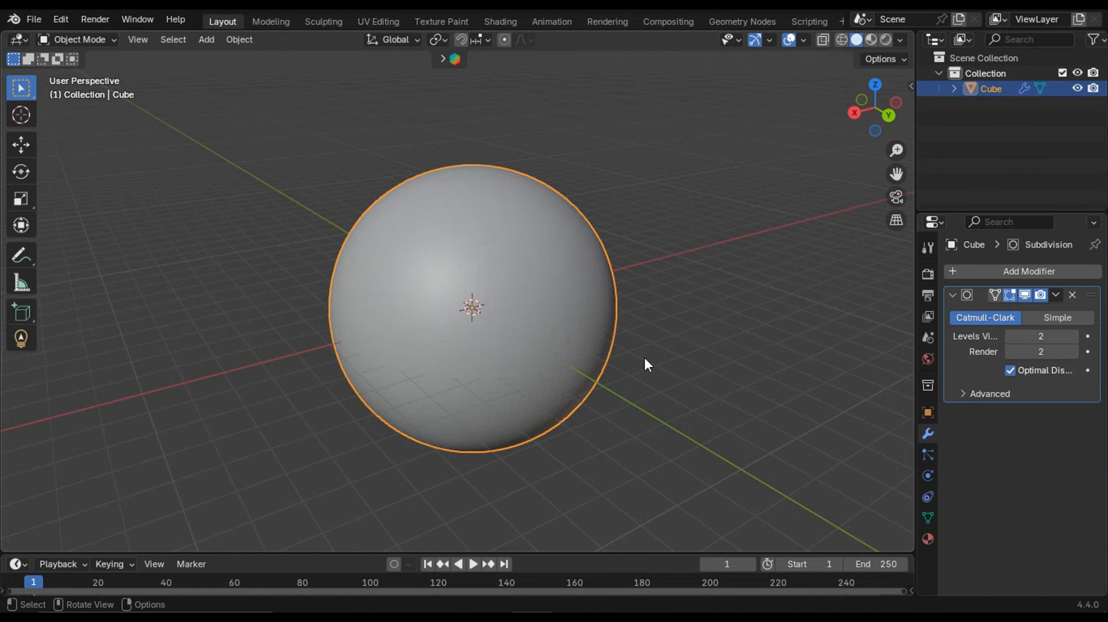
- Raise the Subdivision modifier's viewport level to 3 and apply the modifier
{"action": "left_click", "coordinate": [1072, 335]}
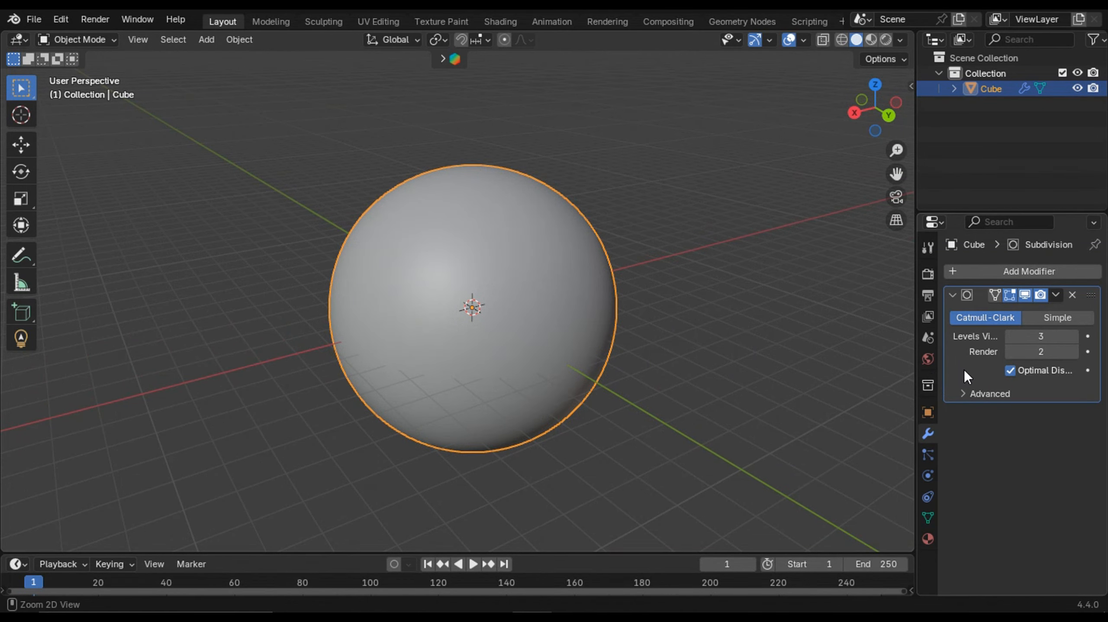
{"action": "key", "text": "ctrl+a"}
{"action": "scroll", "coordinate": [556, 336], "scroll_direction": "up", "scroll_amount": 2}
{"action": "scroll", "coordinate": [558, 327], "scroll_direction": "down", "scroll_amount": 2}
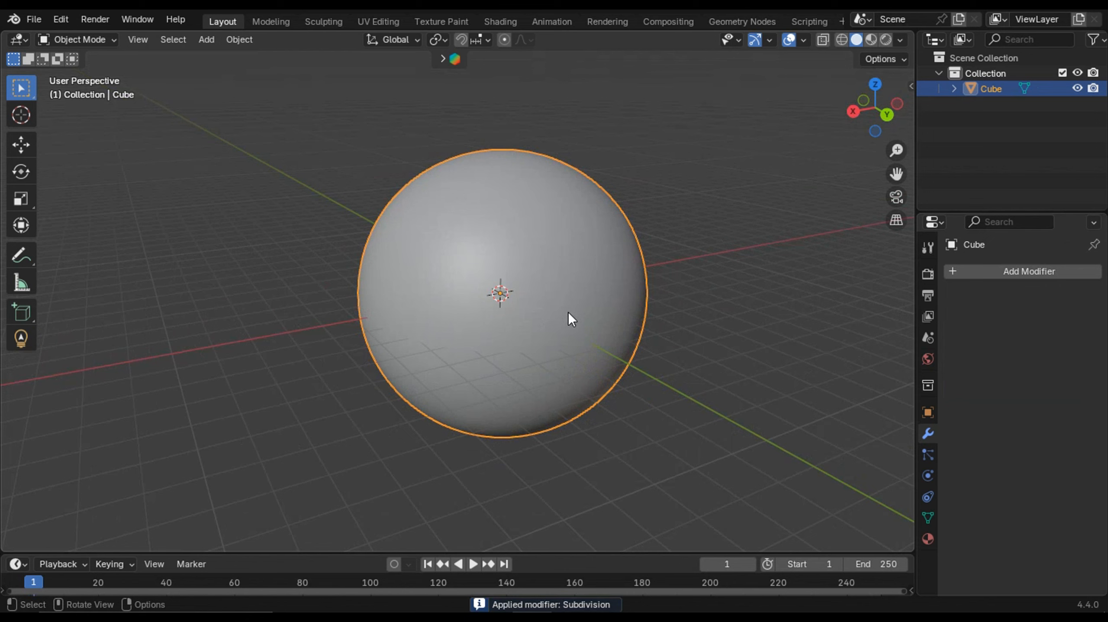
- Add an Ico Sphere and set its subdivisions to 6
{"action": "key", "text": "shift+a"}
{"action": "mouse_move", "coordinate": [572, 313]}
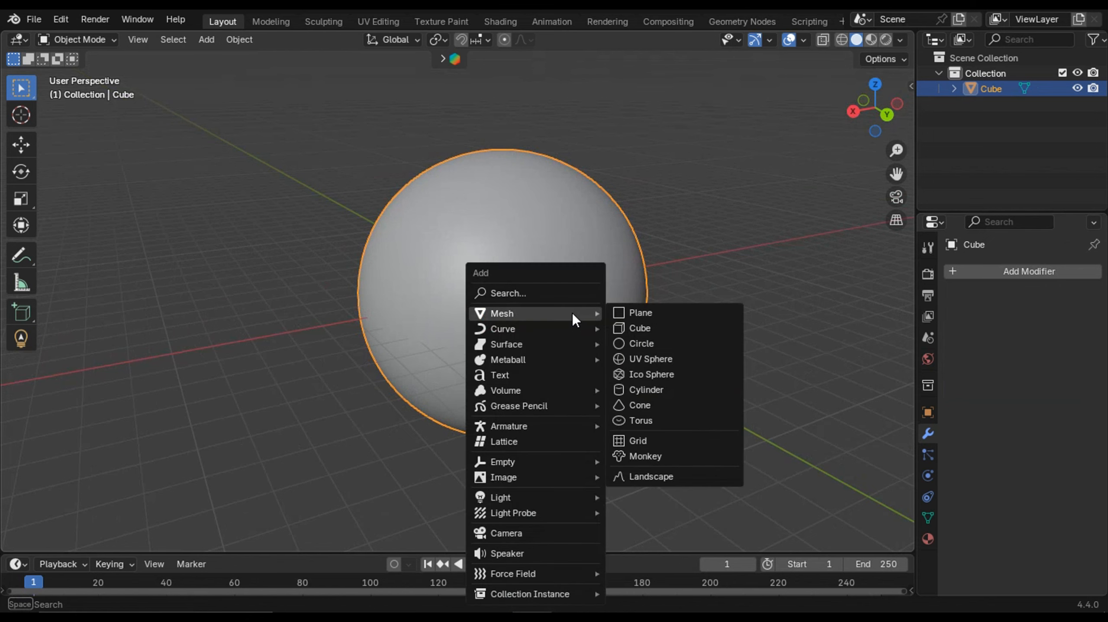
{"action": "left_click", "coordinate": [672, 378]}
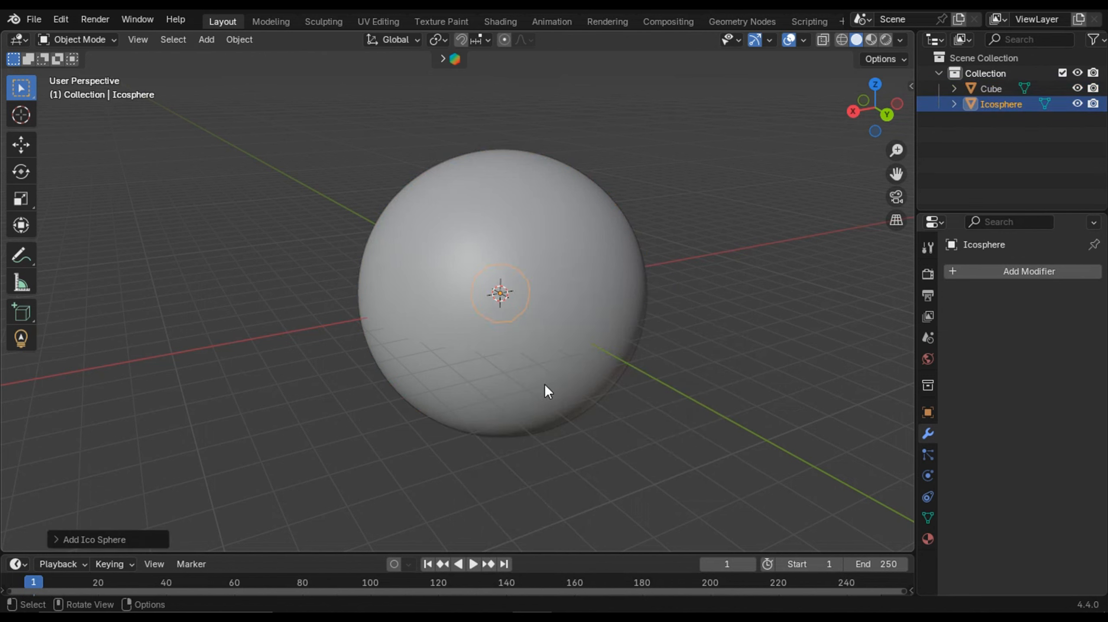
{"action": "left_click", "coordinate": [52, 542]}
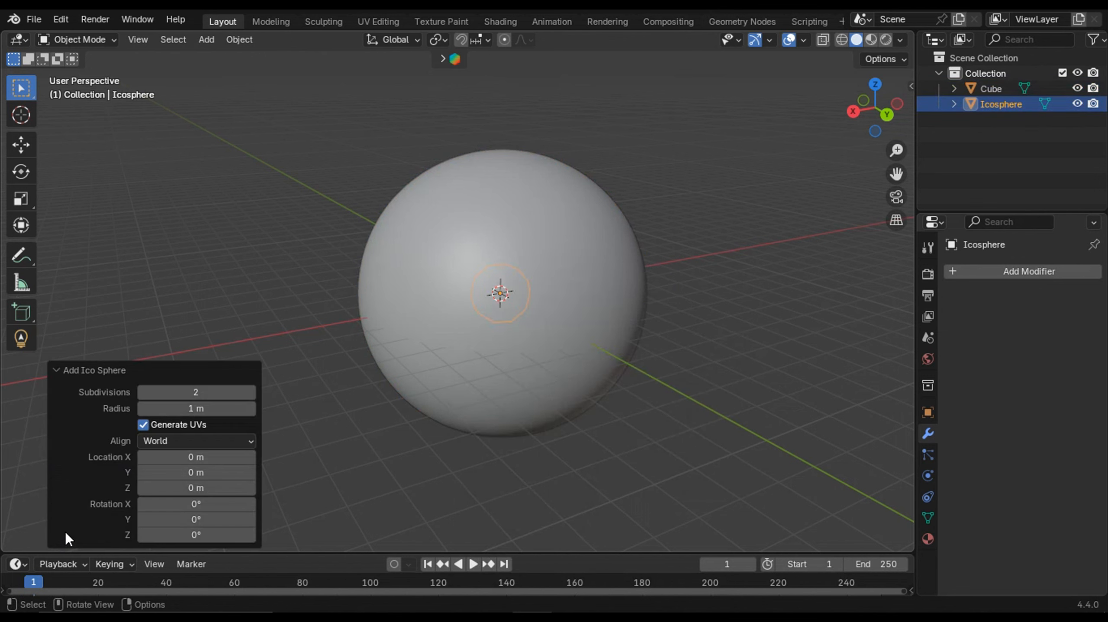
{"action": "left_click", "coordinate": [251, 392]}
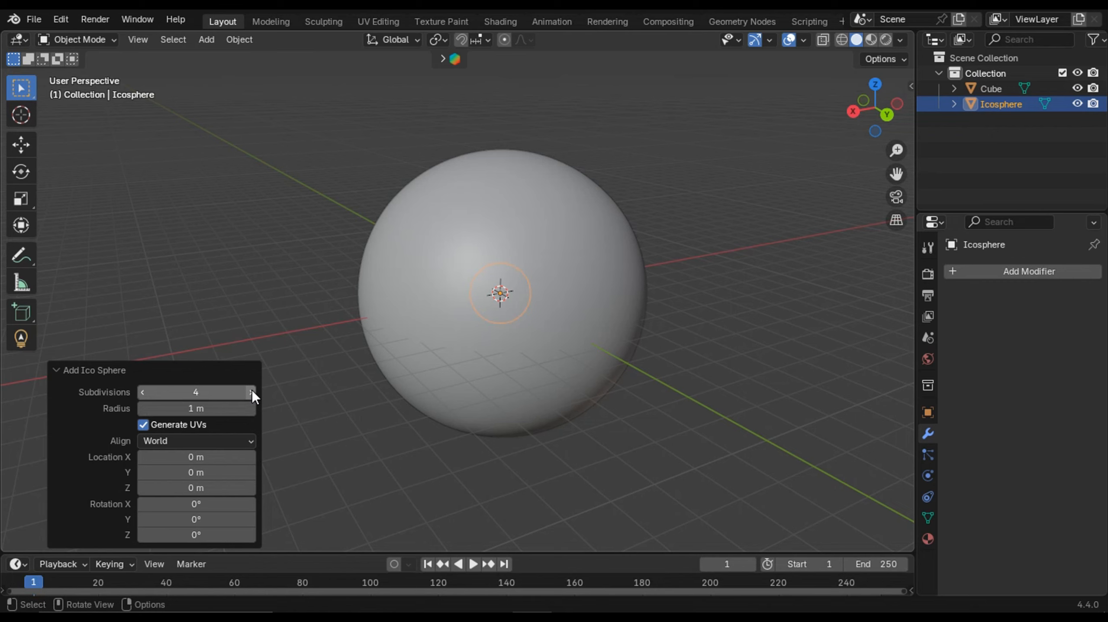
{"action": "left_click", "coordinate": [251, 392]}
{"action": "left_click", "coordinate": [251, 391]}
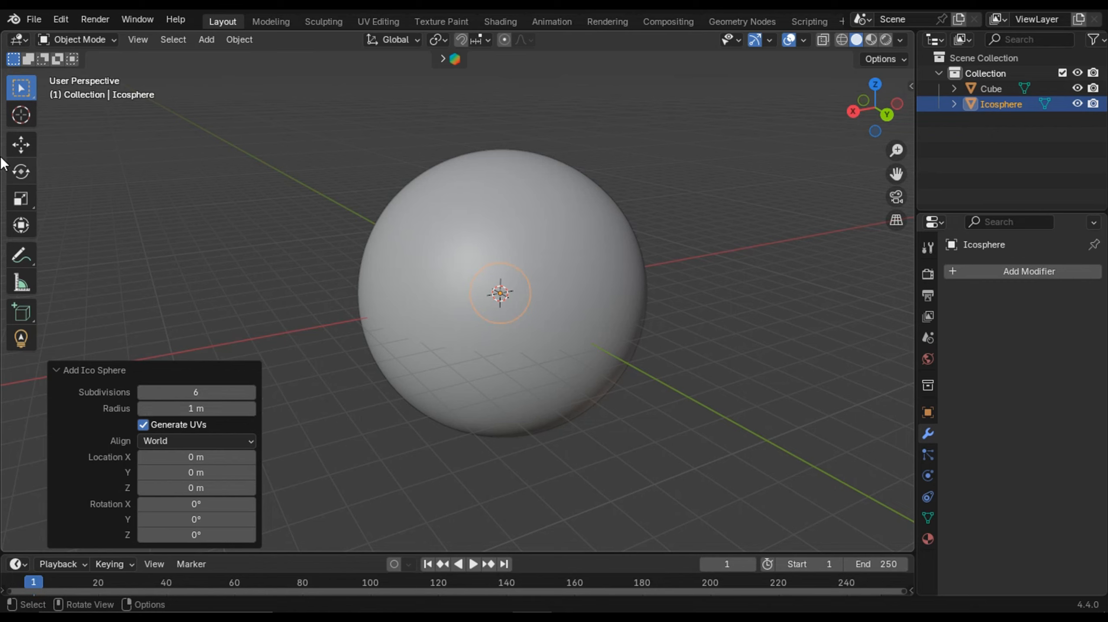
- Move the ico sphere up along Z to about 4.83 m so it sits on top of the large sphere
{"action": "left_click", "coordinate": [20, 144]}
{"action": "left_click_drag", "start_coordinate": [499, 243], "coordinate": [529, 88]}
{"action": "middle_click_drag", "start_coordinate": [537, 196], "coordinate": [532, 245]}
{"action": "scroll", "coordinate": [578, 263], "scroll_direction": "up", "scroll_amount": 3}
{"action": "scroll", "coordinate": [506, 319], "scroll_direction": "down", "scroll_amount": 2}
- Add a Plain Axes empty at the origin and scale it uniformly to about 9.23
{"action": "key", "text": "shift+a"}
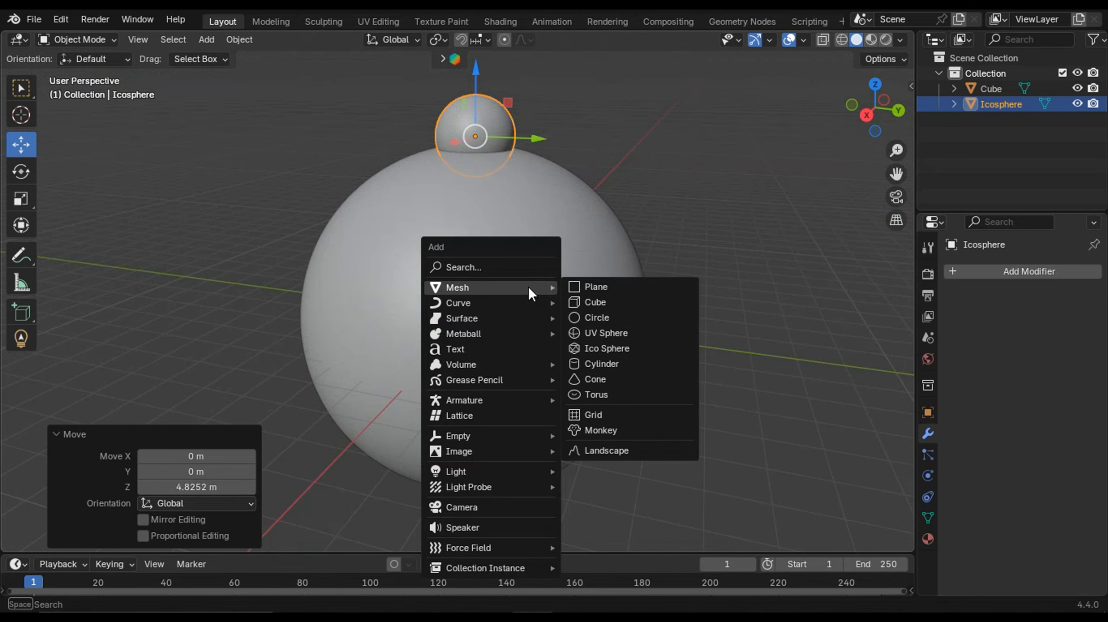
{"action": "mouse_move", "coordinate": [497, 437]}
{"action": "left_click", "coordinate": [616, 437]}
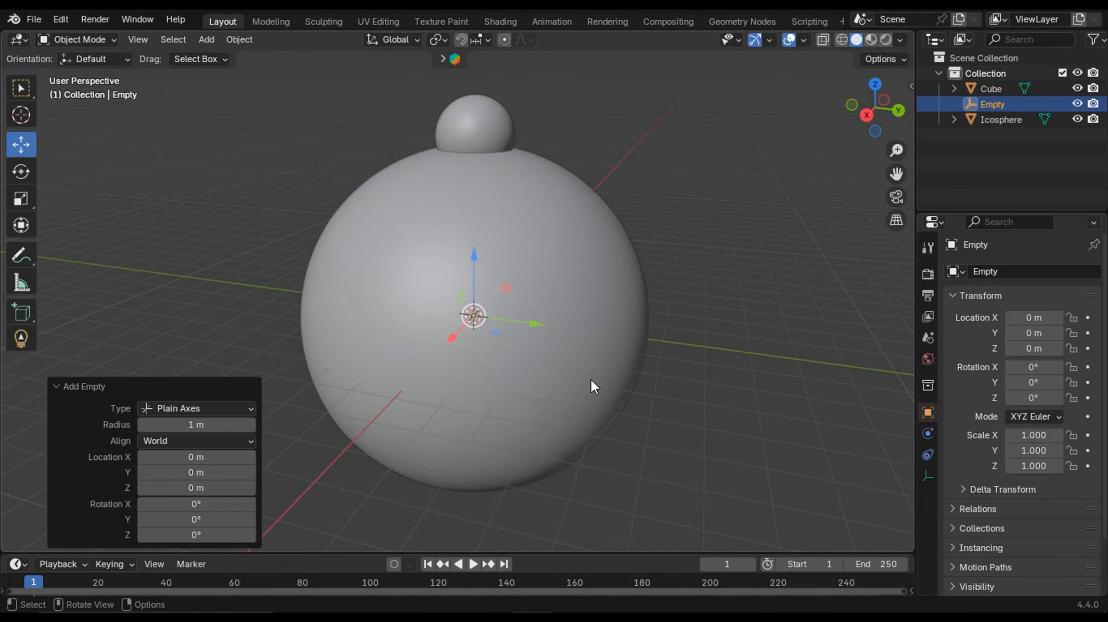
{"action": "scroll", "coordinate": [590, 380], "scroll_direction": "down", "scroll_amount": 3}
{"action": "key", "text": "s"}
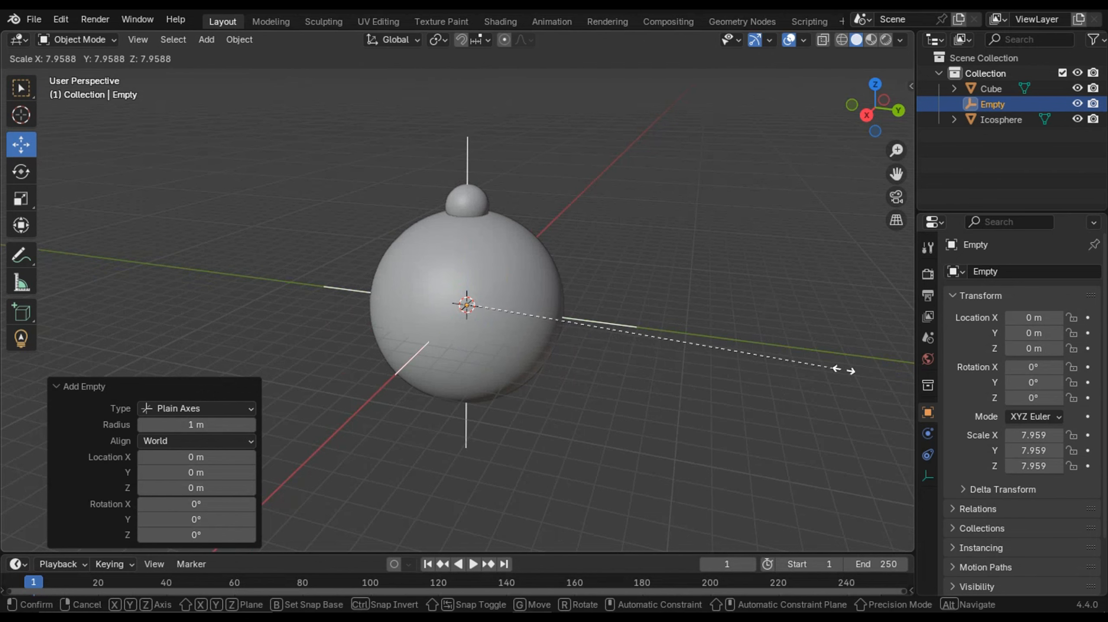
{"action": "left_click", "coordinate": [871, 374]}
{"action": "middle_click_drag", "start_coordinate": [871, 374], "coordinate": [524, 368]}
{"action": "scroll", "coordinate": [524, 369], "scroll_direction": "up", "scroll_amount": 4}
{"action": "scroll", "coordinate": [536, 251], "scroll_direction": "down", "scroll_amount": 3}
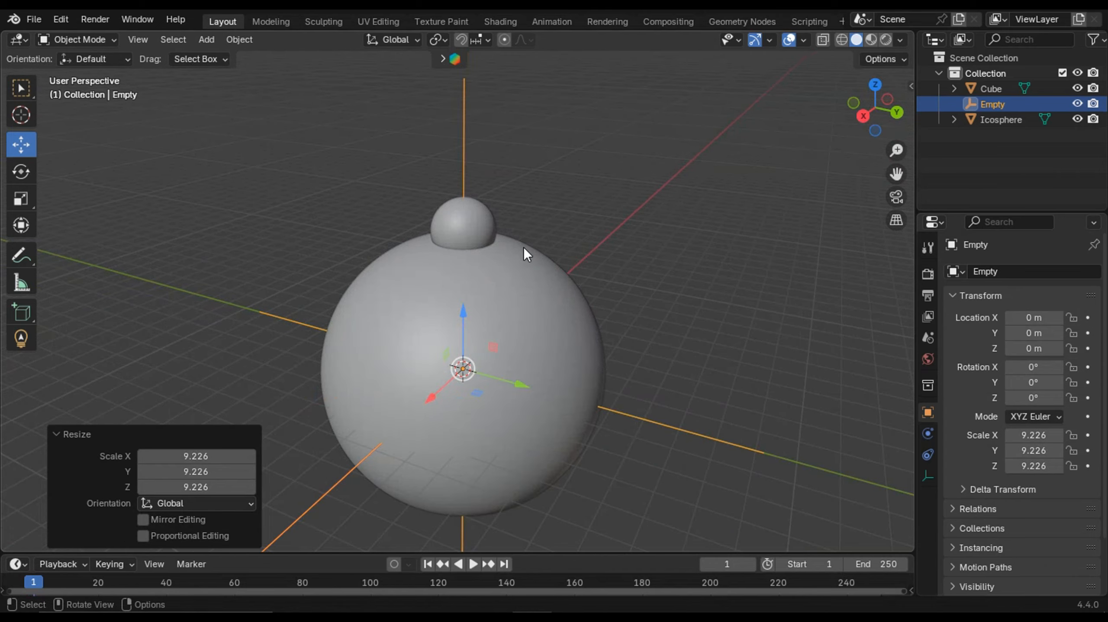
- Select the ico sphere and open its physics properties
{"action": "left_click", "coordinate": [480, 232]}
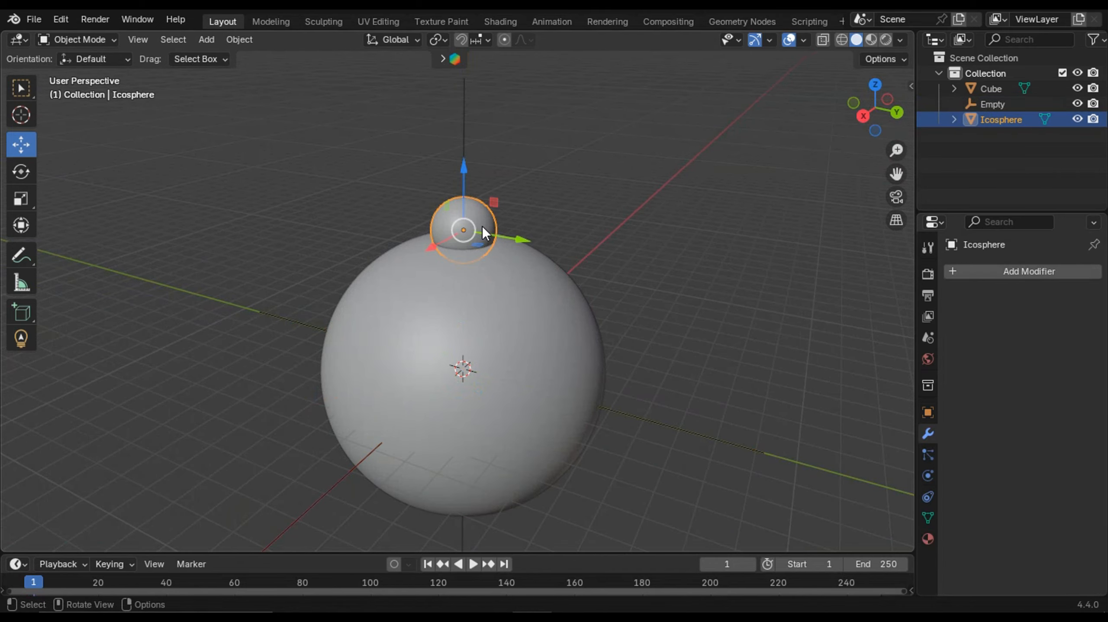
{"action": "left_click", "coordinate": [464, 129]}
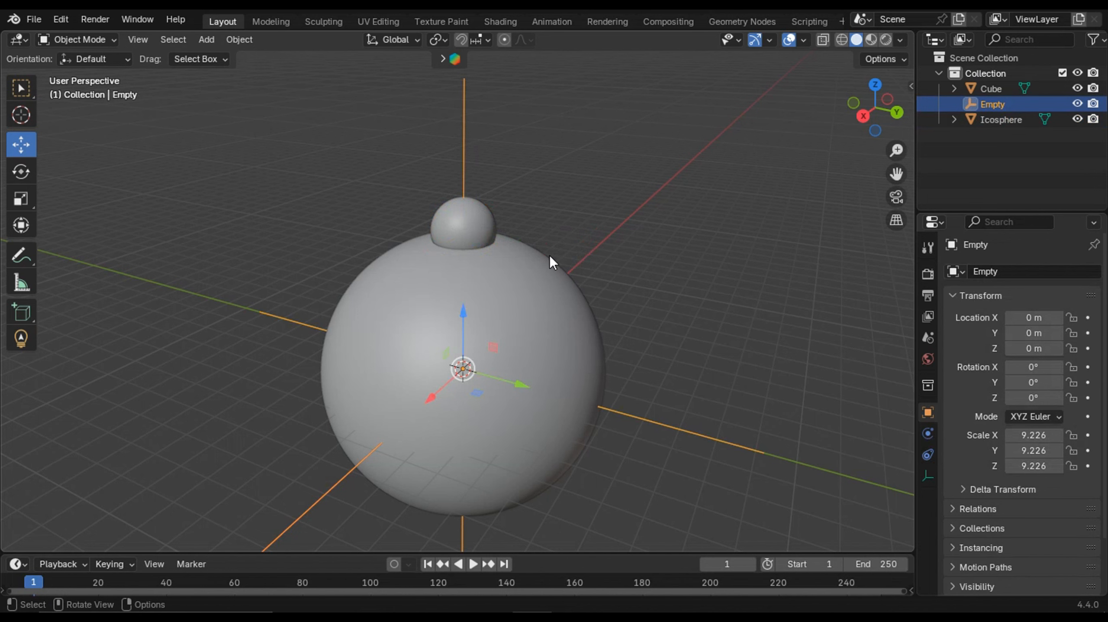
{"action": "scroll", "coordinate": [547, 252], "scroll_direction": "up", "scroll_amount": 2}
{"action": "left_click", "coordinate": [509, 199]}
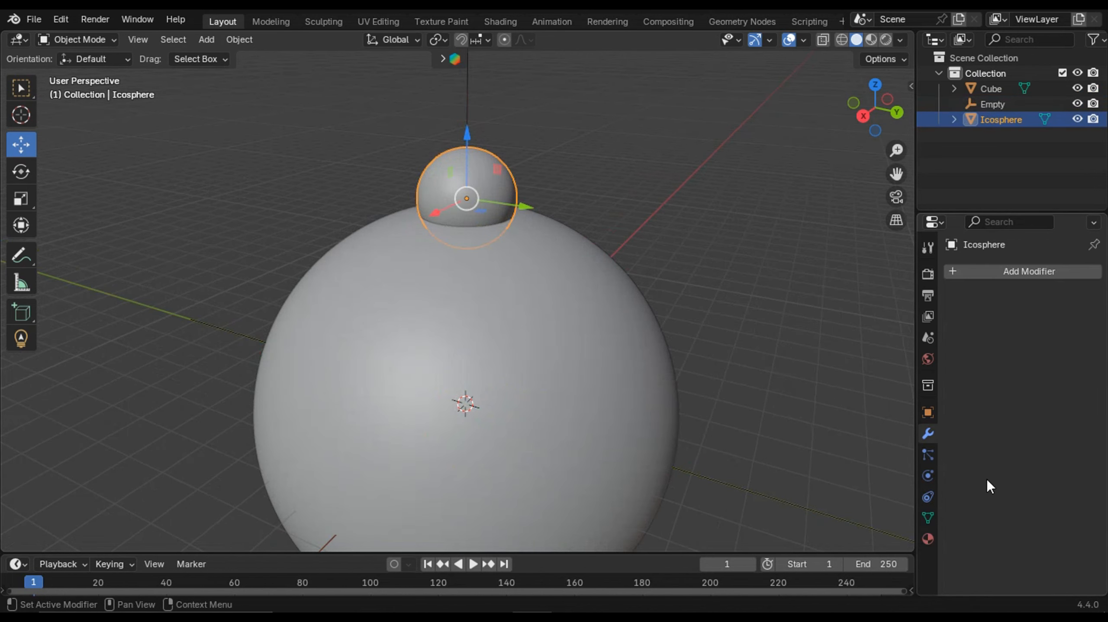
{"action": "left_click", "coordinate": [926, 455]}
{"action": "left_click", "coordinate": [927, 475]}
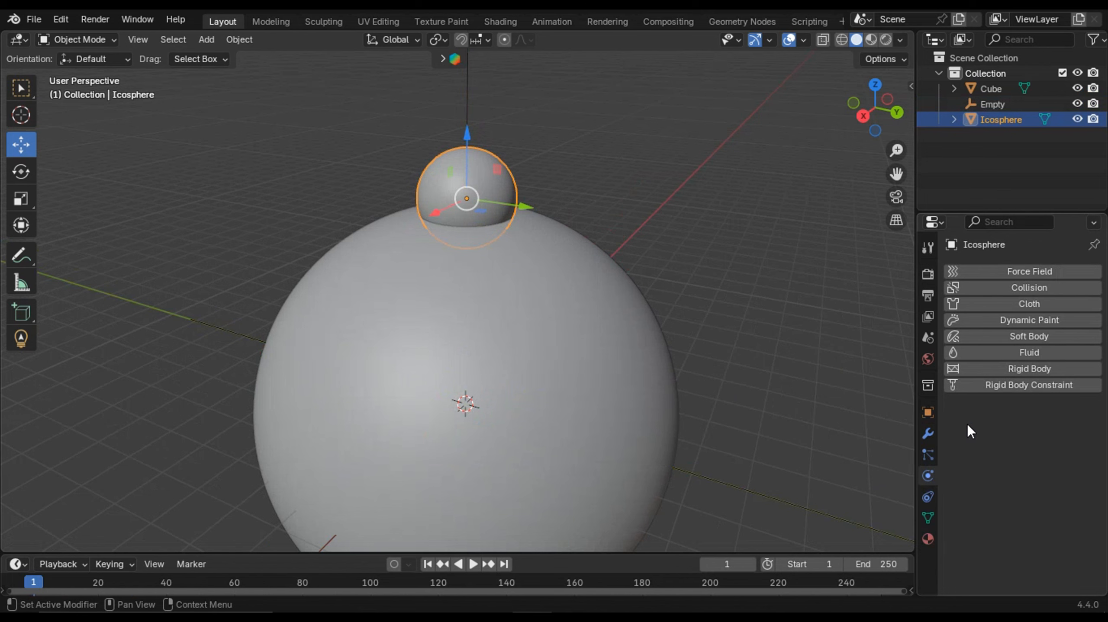
{"action": "scroll", "coordinate": [680, 245], "scroll_direction": "down", "scroll_amount": 2}
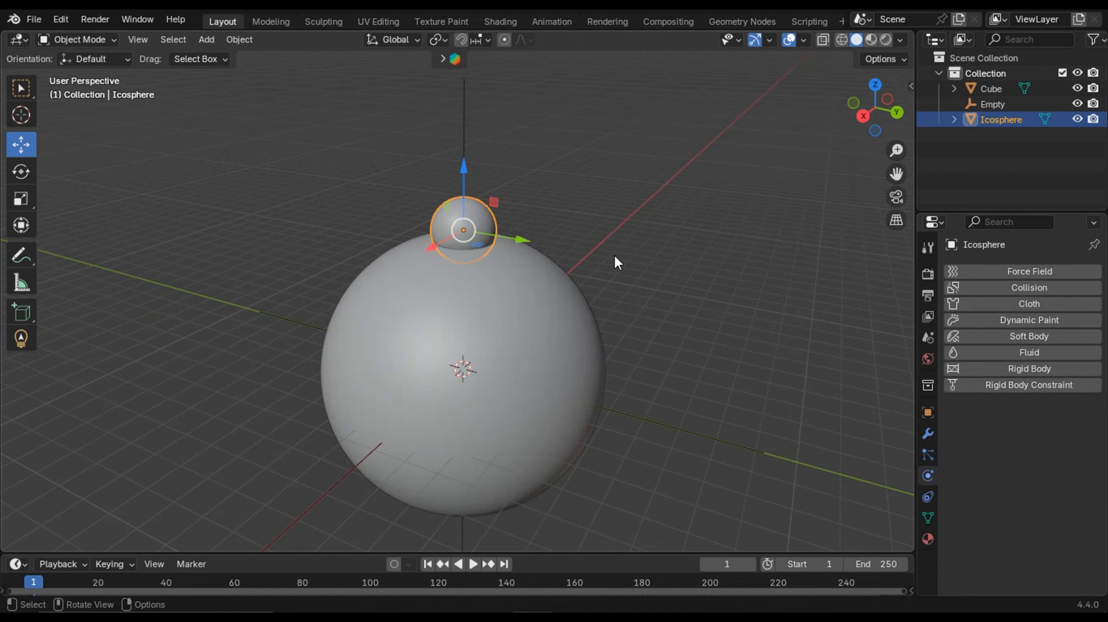
{"action": "middle_click_drag", "start_coordinate": [624, 286], "coordinate": [647, 297]}
{"action": "scroll", "coordinate": [650, 296], "scroll_direction": "up", "scroll_amount": 1}
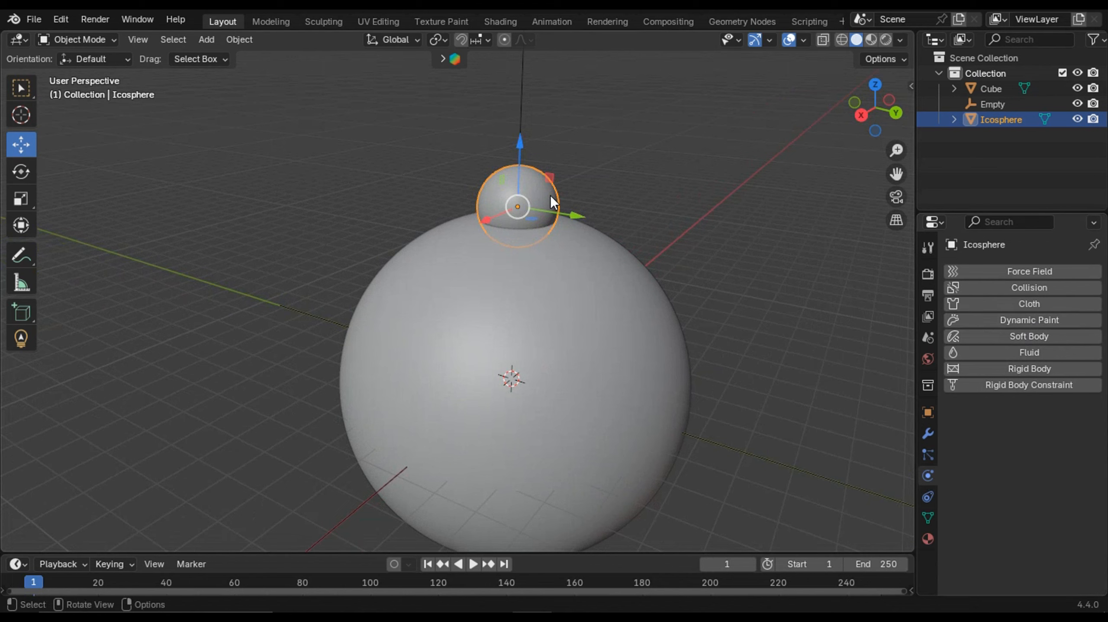
- Select the large sphere, enable Dynamic Paint on it and add a canvas
{"action": "left_click", "coordinate": [574, 264]}
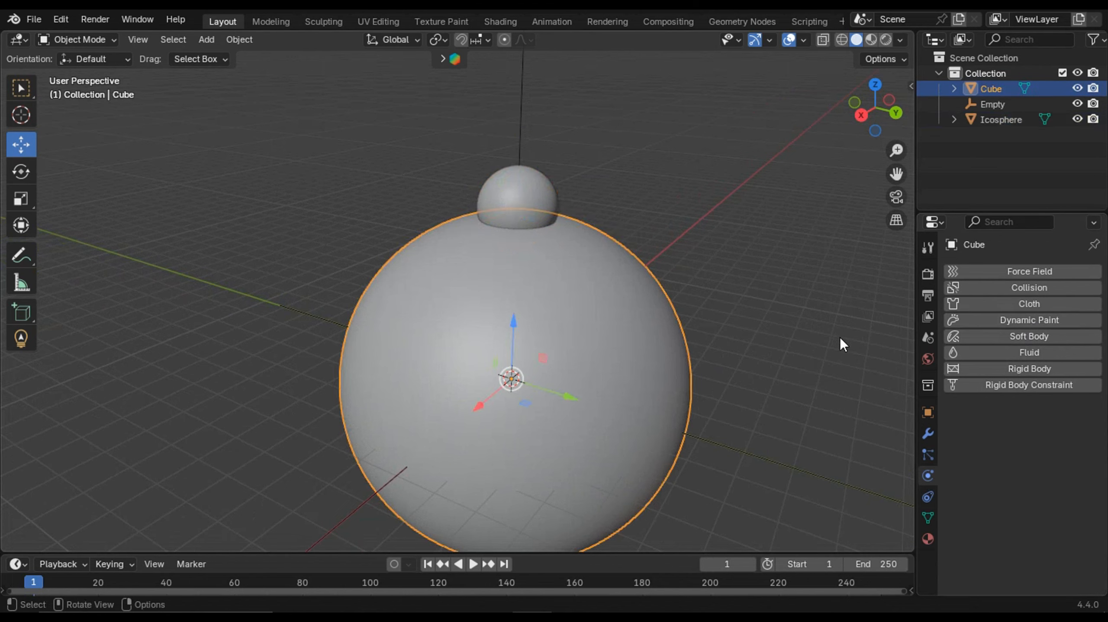
{"action": "left_click", "coordinate": [1076, 325]}
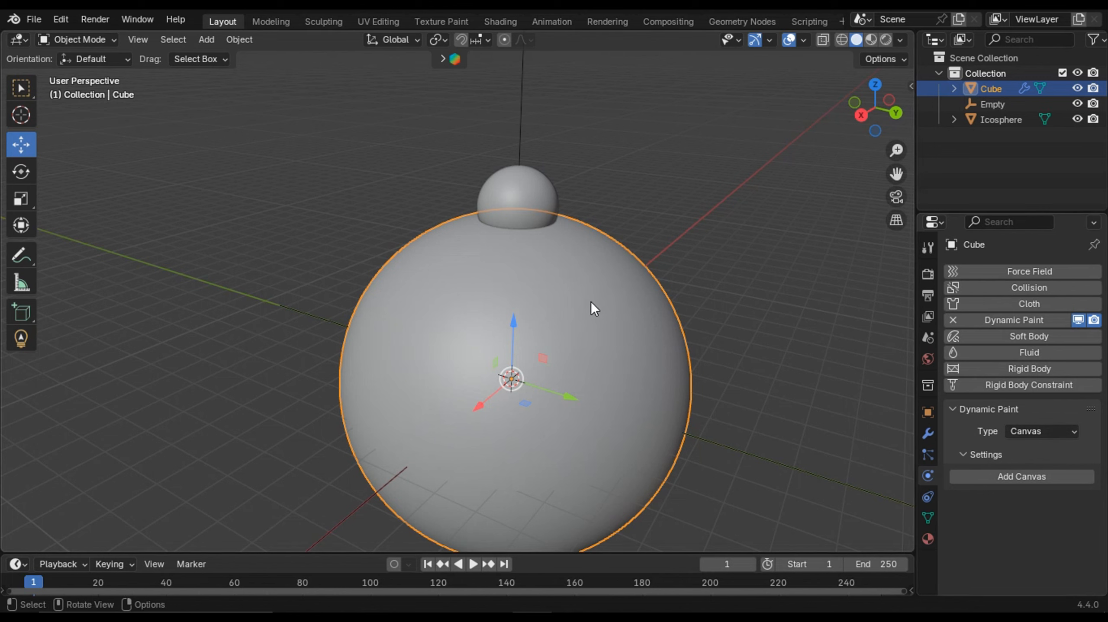
{"action": "left_click", "coordinate": [1021, 477]}
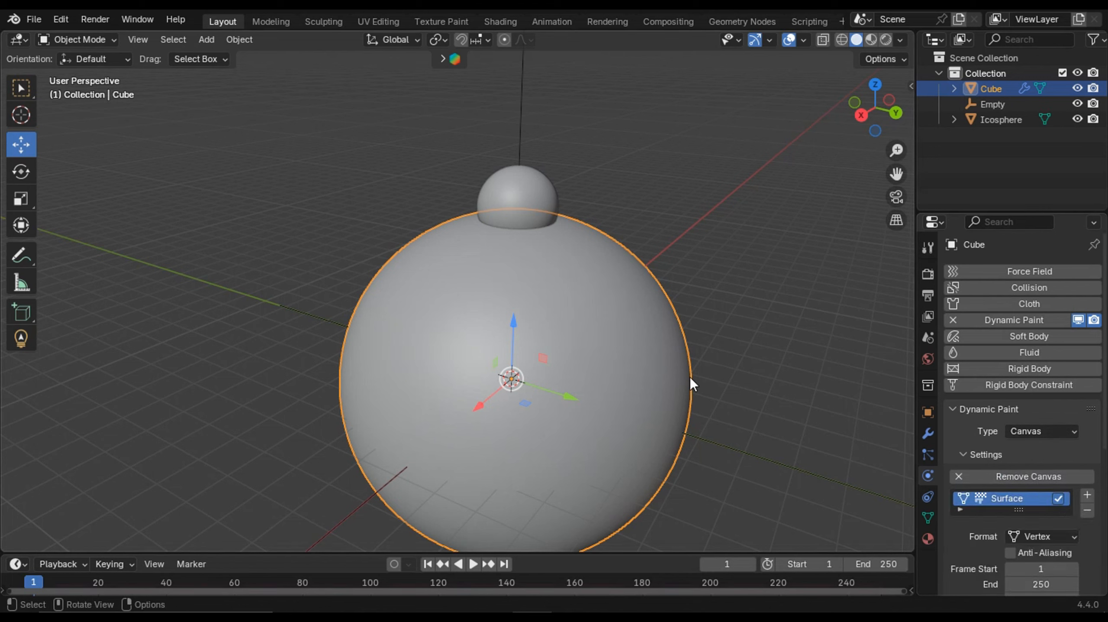
- Set the canvas surface type to Displace
{"action": "scroll", "coordinate": [1007, 479], "scroll_direction": "down", "scroll_amount": 5}
{"action": "scroll", "coordinate": [1012, 527], "scroll_direction": "down", "scroll_amount": 3}
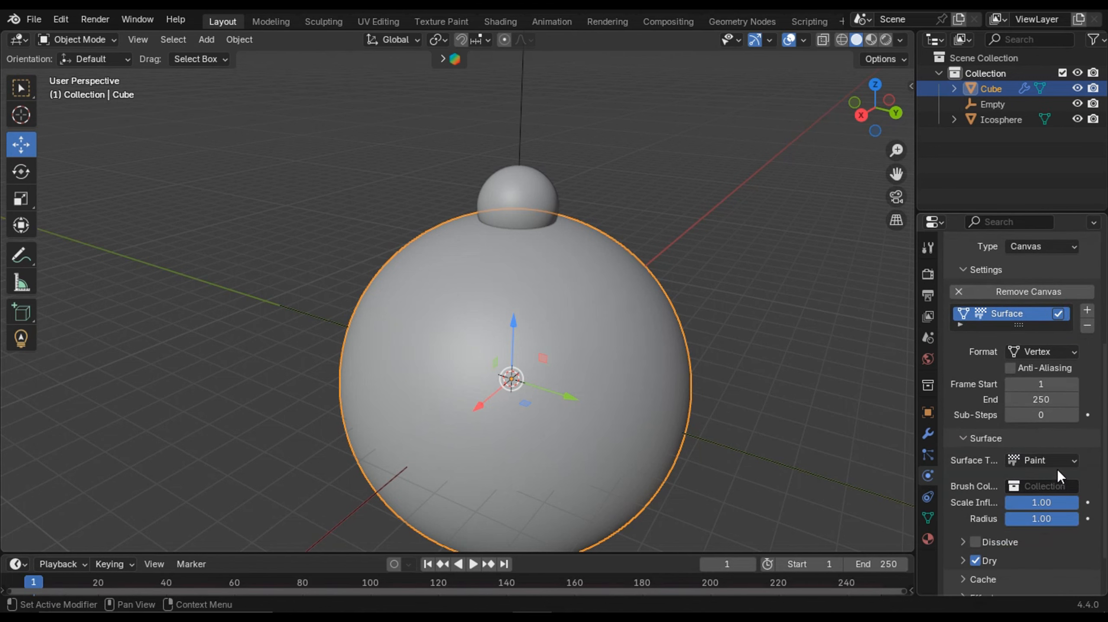
{"action": "left_click", "coordinate": [1057, 463]}
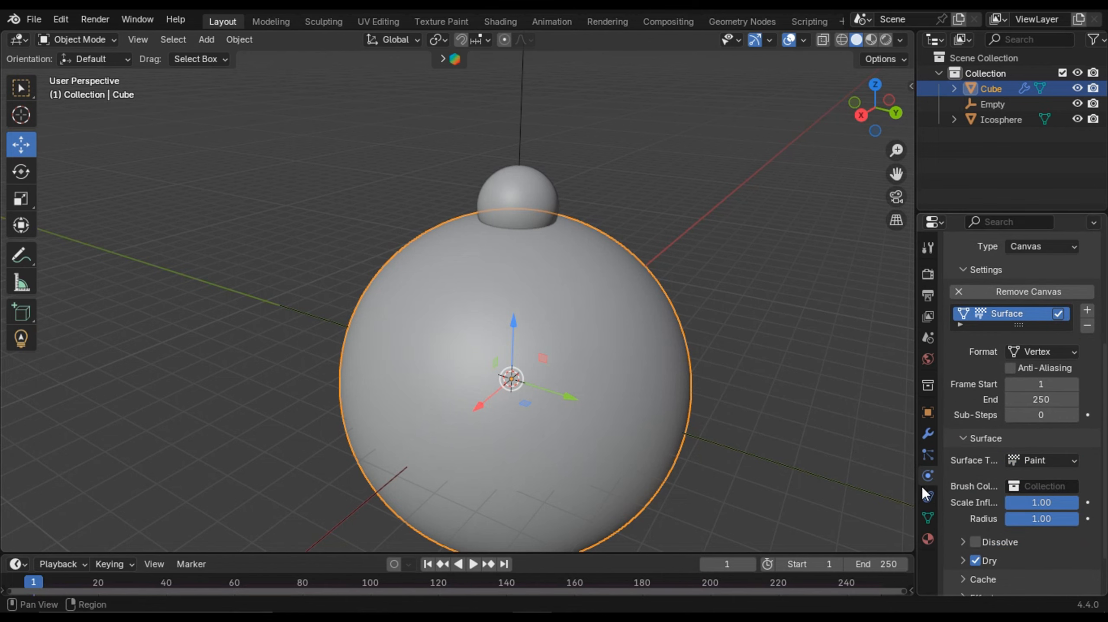
{"action": "left_click_drag", "start_coordinate": [917, 487], "coordinate": [893, 488]}
{"action": "left_click", "coordinate": [1056, 464]}
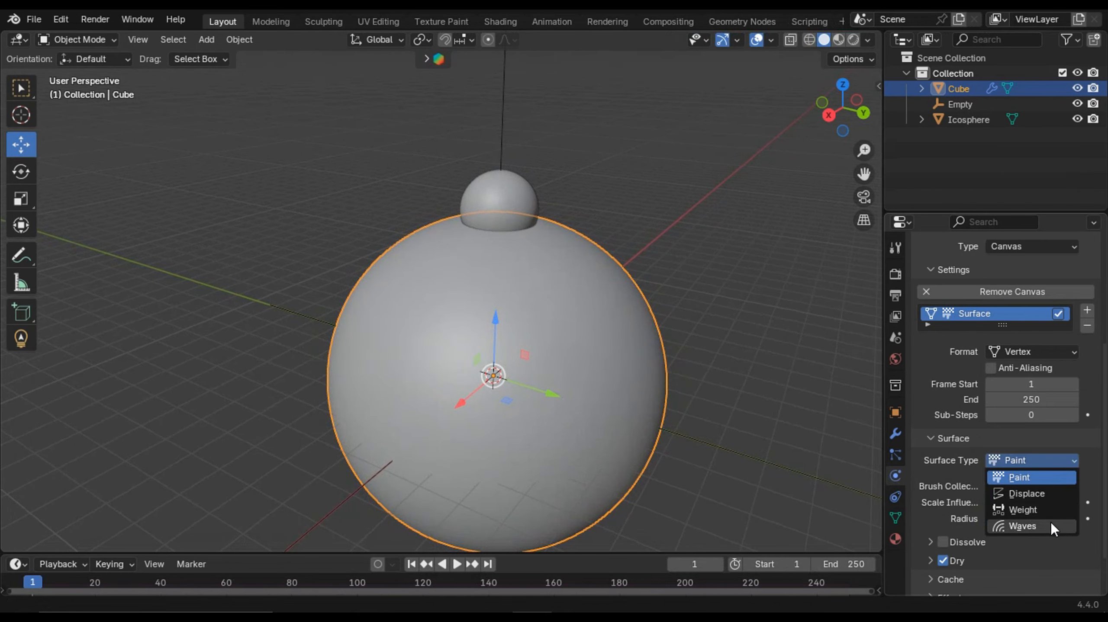
{"action": "left_click", "coordinate": [1037, 494]}
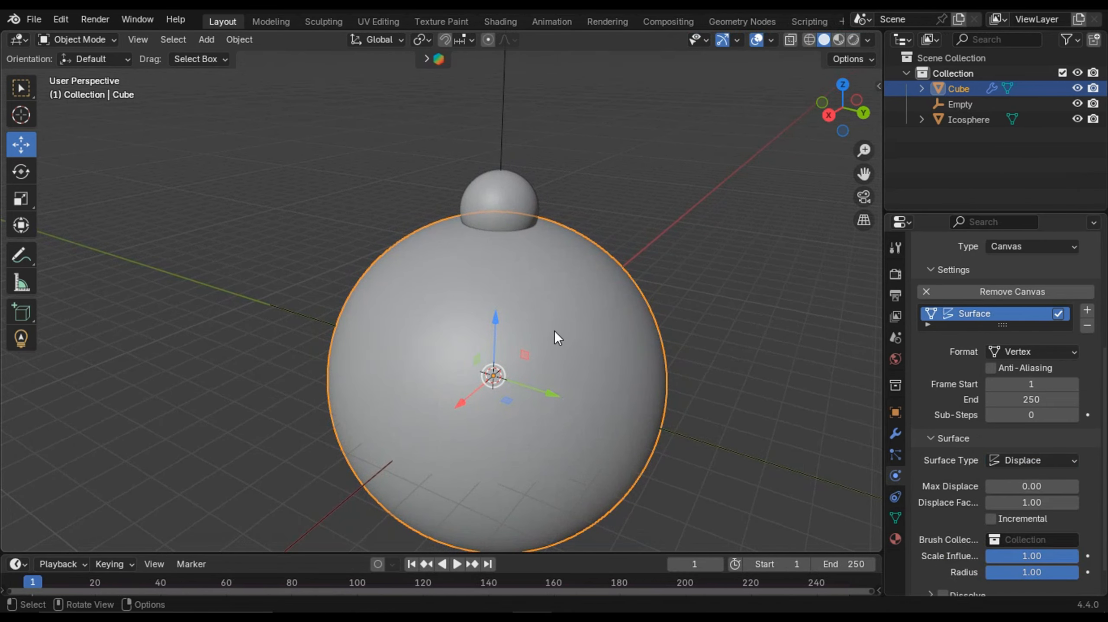
- Select the ico sphere, enable Dynamic Paint on it and set its type to Brush
{"action": "middle_click_drag", "start_coordinate": [554, 331], "coordinate": [620, 332]}
{"action": "scroll", "coordinate": [589, 331], "scroll_direction": "down", "scroll_amount": 1}
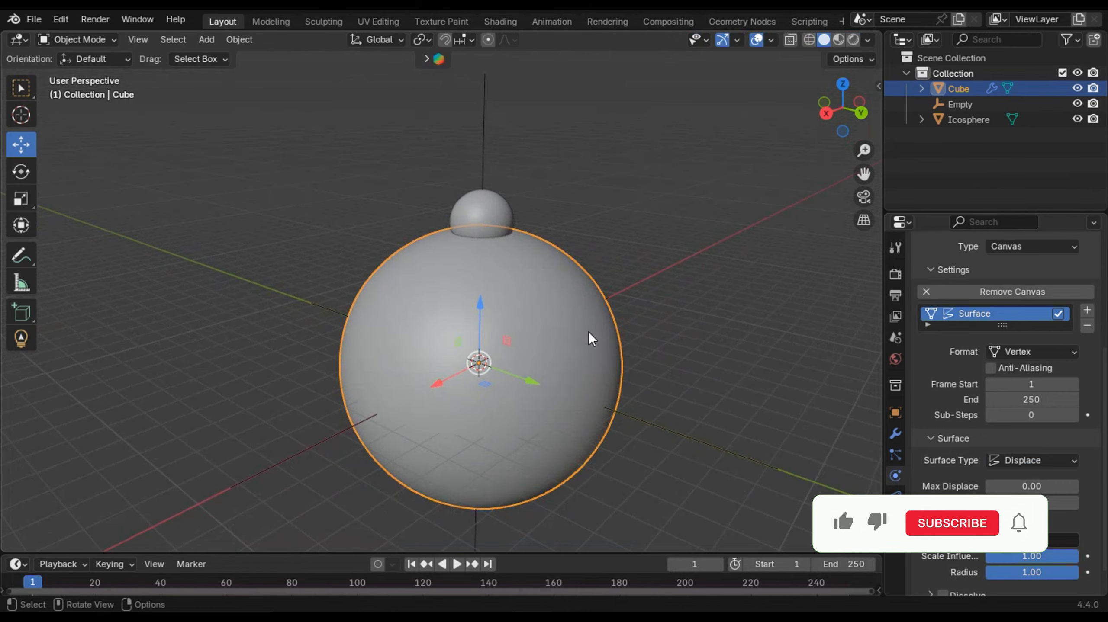
{"action": "left_click", "coordinate": [484, 207]}
{"action": "middle_click_drag", "start_coordinate": [507, 228], "coordinate": [586, 347]}
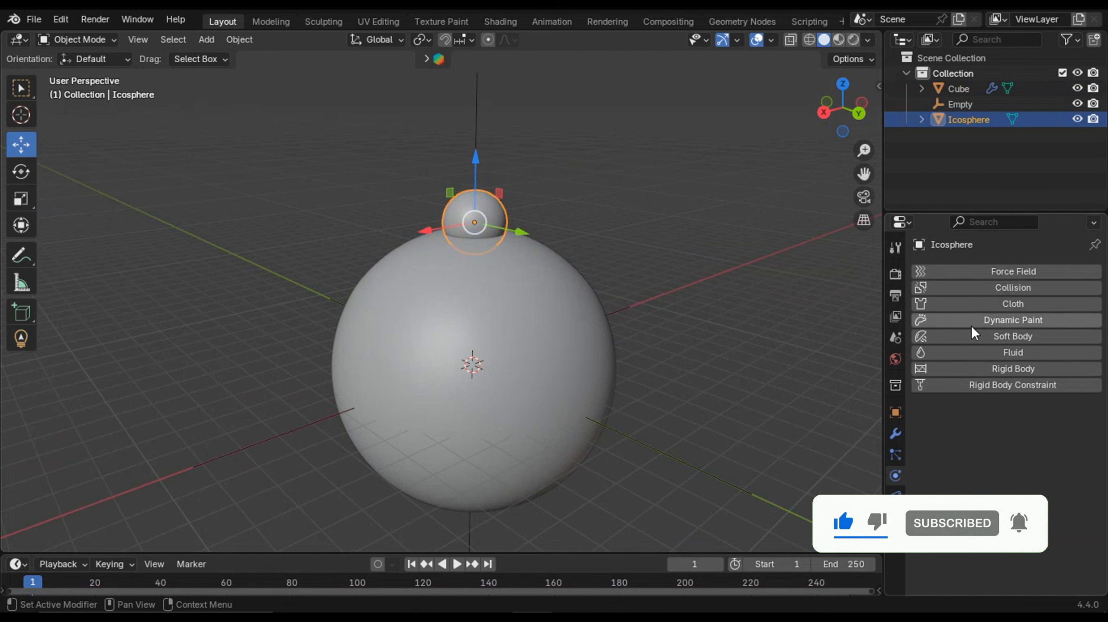
{"action": "scroll", "coordinate": [739, 289], "scroll_direction": "up", "scroll_amount": 2}
{"action": "left_click", "coordinate": [1042, 321]}
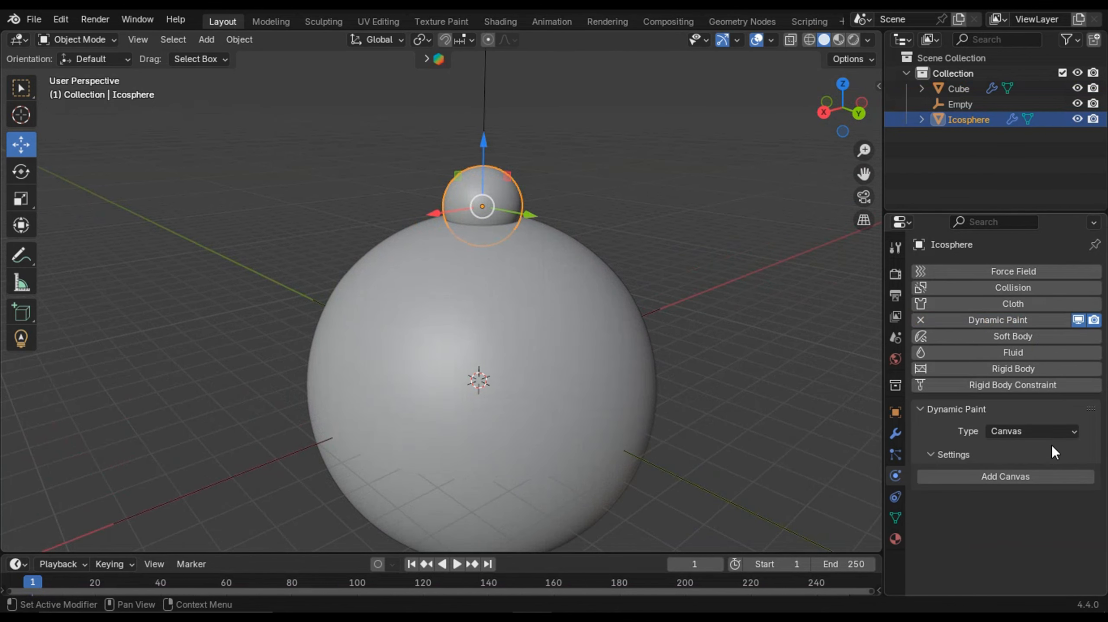
{"action": "left_click", "coordinate": [1035, 429]}
{"action": "left_click", "coordinate": [1033, 462]}
{"action": "left_click", "coordinate": [1024, 478]}
{"action": "scroll", "coordinate": [1034, 526], "scroll_direction": "down", "scroll_amount": 3}
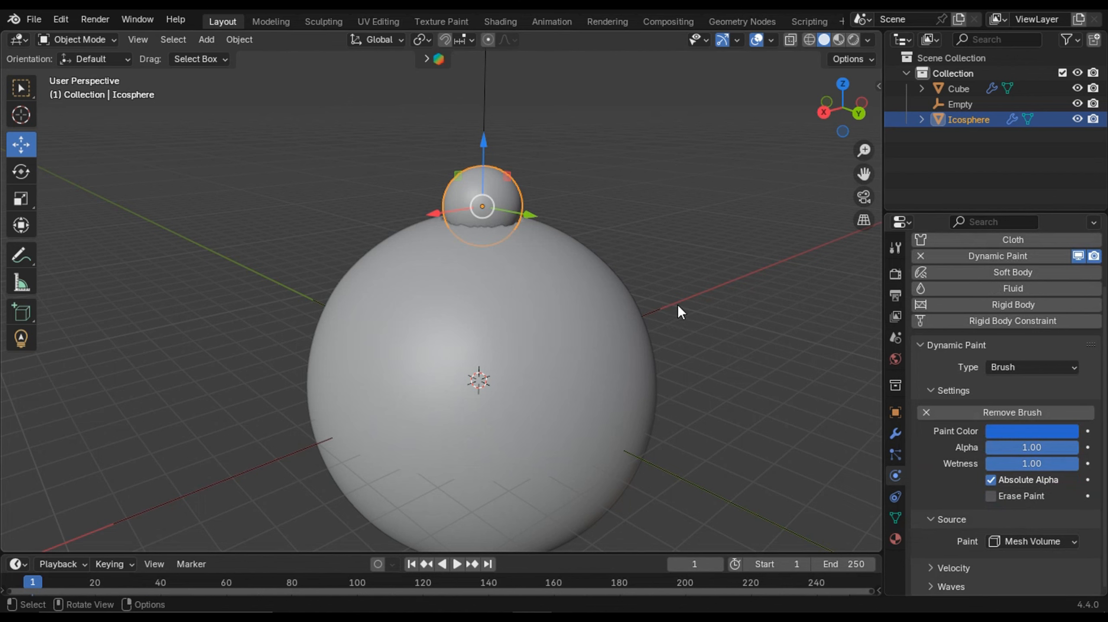
- Inspect the canvas displace settings and the dent where the ico sphere meets the large sphere
{"action": "left_click", "coordinate": [598, 252]}
{"action": "scroll", "coordinate": [1034, 507], "scroll_direction": "down", "scroll_amount": 5}
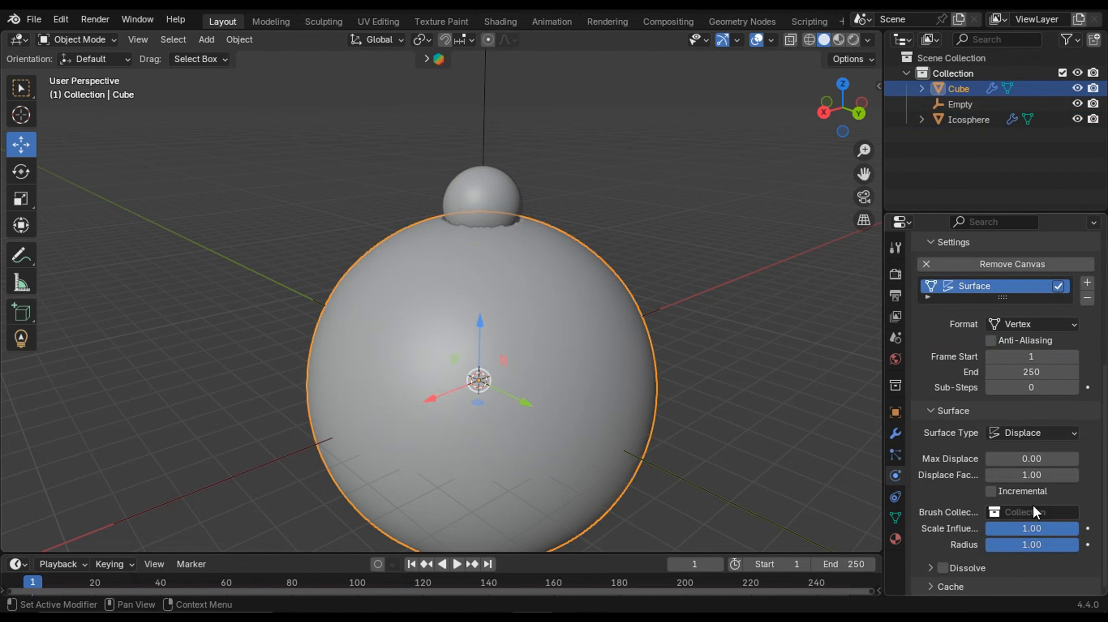
{"action": "scroll", "coordinate": [469, 232], "scroll_direction": "down", "scroll_amount": 1}
{"action": "mouse_move", "coordinate": [469, 232]}
{"action": "middle_mouse_down"}
{"action": "mouse_move", "coordinate": [488, 254]}
{"action": "mouse_move", "coordinate": [486, 243]}
{"action": "mouse_move", "coordinate": [514, 256]}
{"action": "middle_mouse_up"}
{"action": "left_click", "coordinate": [497, 248]}
{"action": "mouse_move", "coordinate": [520, 256]}
{"action": "left_mouse_down"}
{"action": "mouse_move", "coordinate": [583, 299]}
{"action": "mouse_move", "coordinate": [507, 271]}
{"action": "mouse_move", "coordinate": [521, 252]}
{"action": "left_mouse_up"}
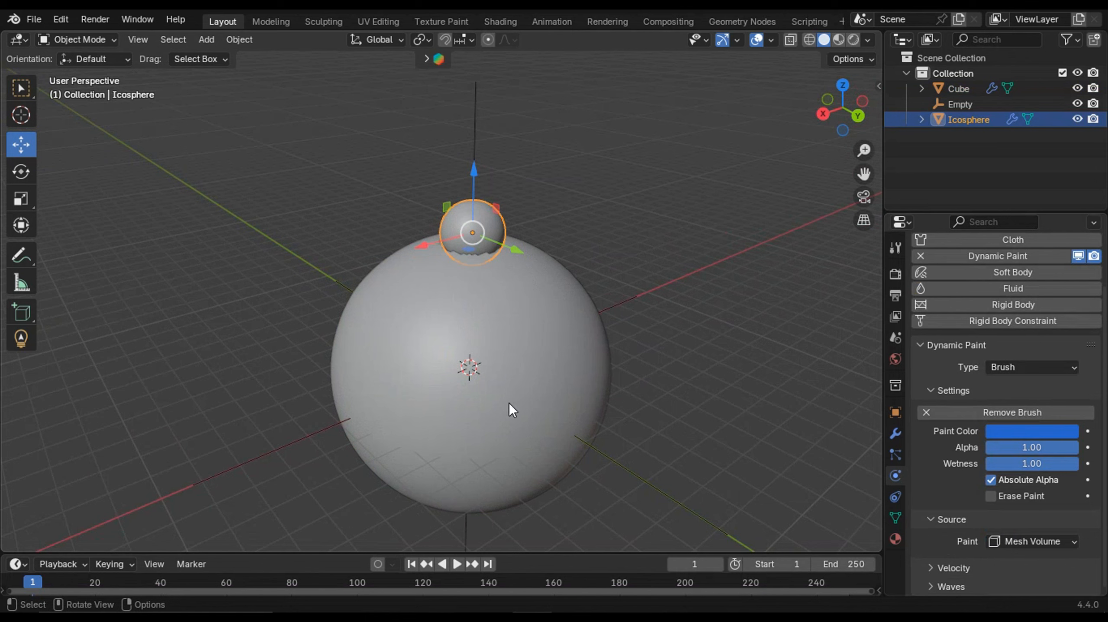
{"action": "left_click_drag", "start_coordinate": [501, 552], "coordinate": [502, 527]}
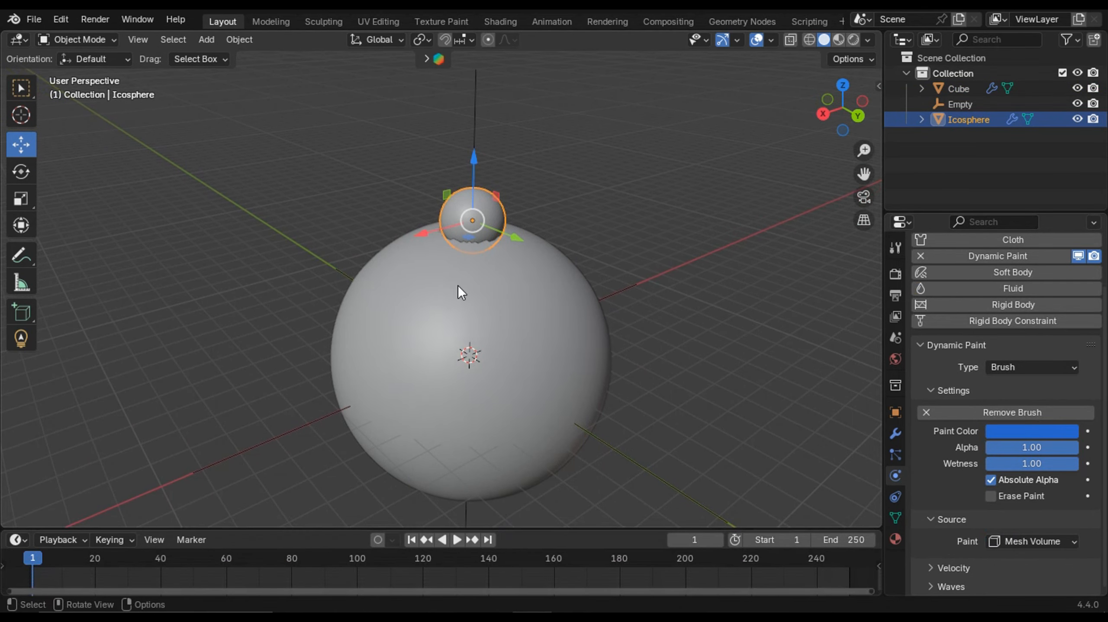
{"action": "scroll", "coordinate": [492, 156], "scroll_direction": "up", "scroll_amount": 3}
{"action": "middle_click_drag", "start_coordinate": [565, 162], "coordinate": [538, 197]}
{"action": "scroll", "coordinate": [532, 214], "scroll_direction": "up", "scroll_amount": 2}
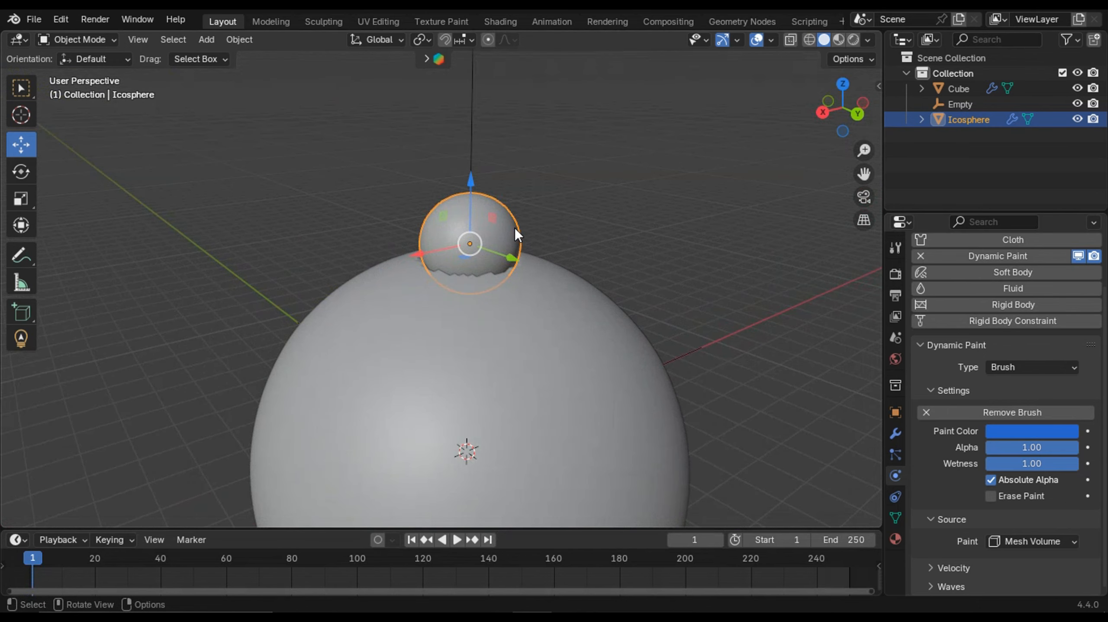
- Parent the ico sphere to the empty
{"action": "left_click", "coordinate": [470, 115], "text": "shift"}
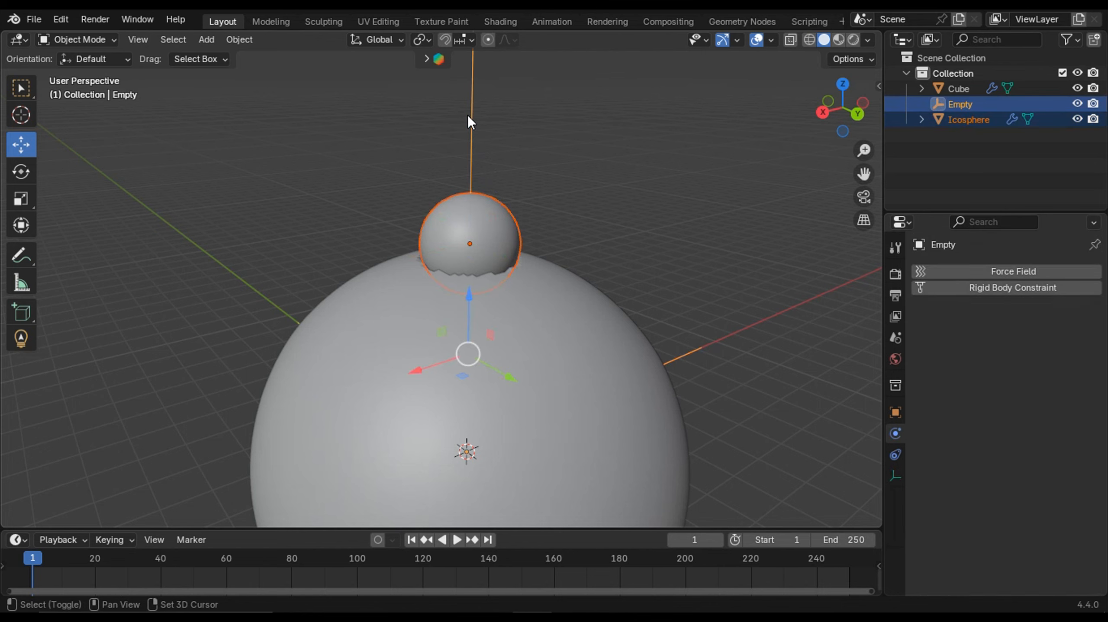
{"action": "key", "text": "ctrl+p"}
{"action": "left_click", "coordinate": [588, 248]}
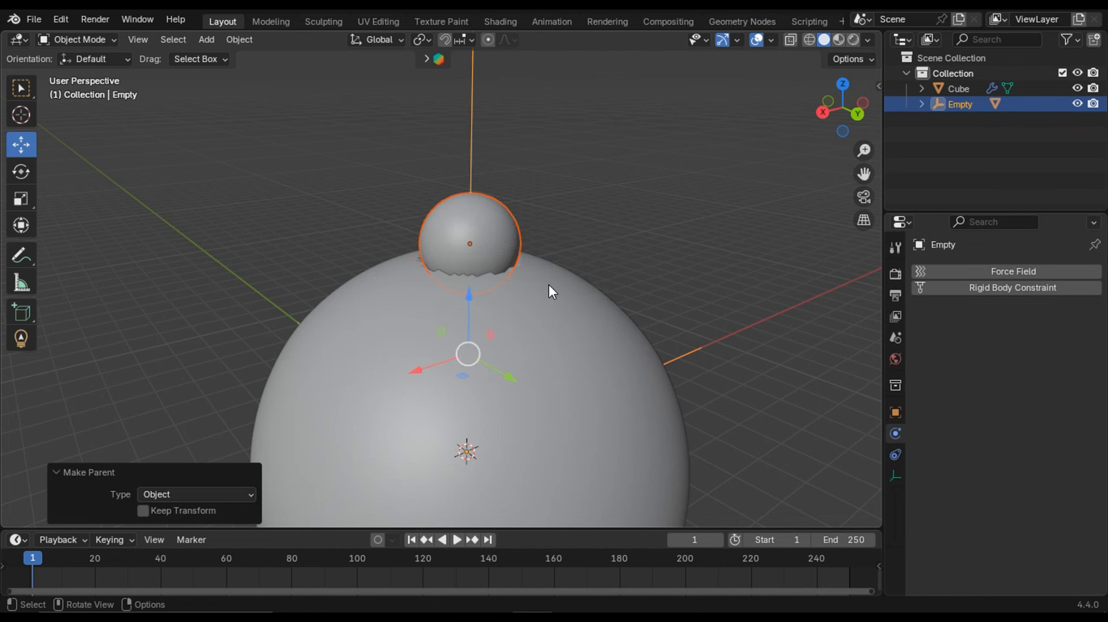
{"action": "scroll", "coordinate": [548, 286], "scroll_direction": "down", "scroll_amount": 1}
{"action": "middle_click_drag", "start_coordinate": [516, 317], "coordinate": [506, 310]}
{"action": "left_click", "coordinate": [449, 150]}
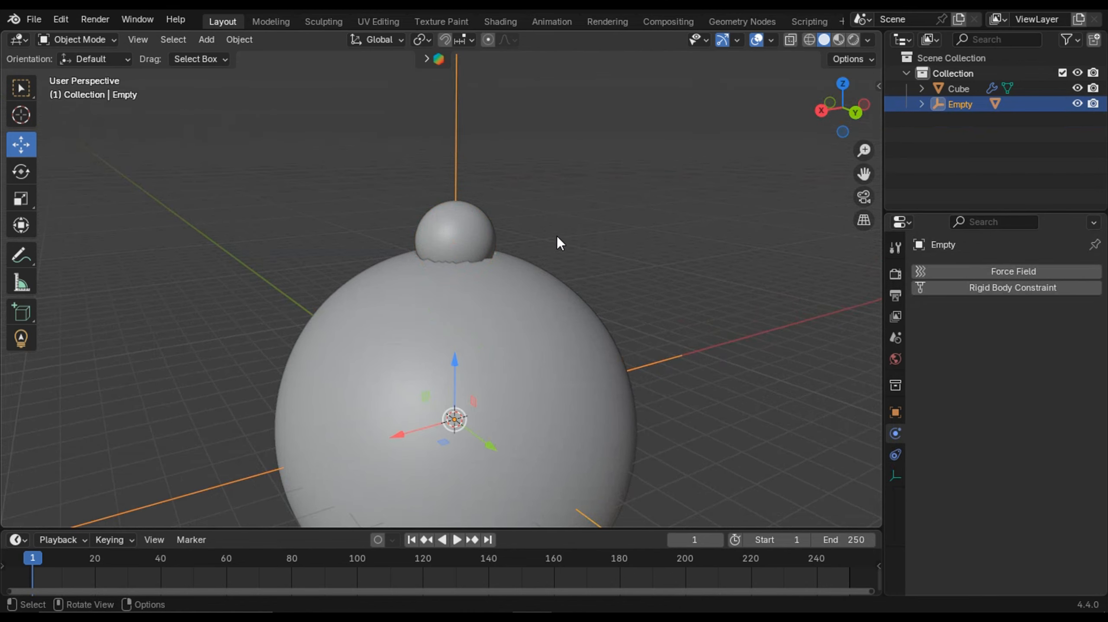
{"action": "key", "text": "t"}
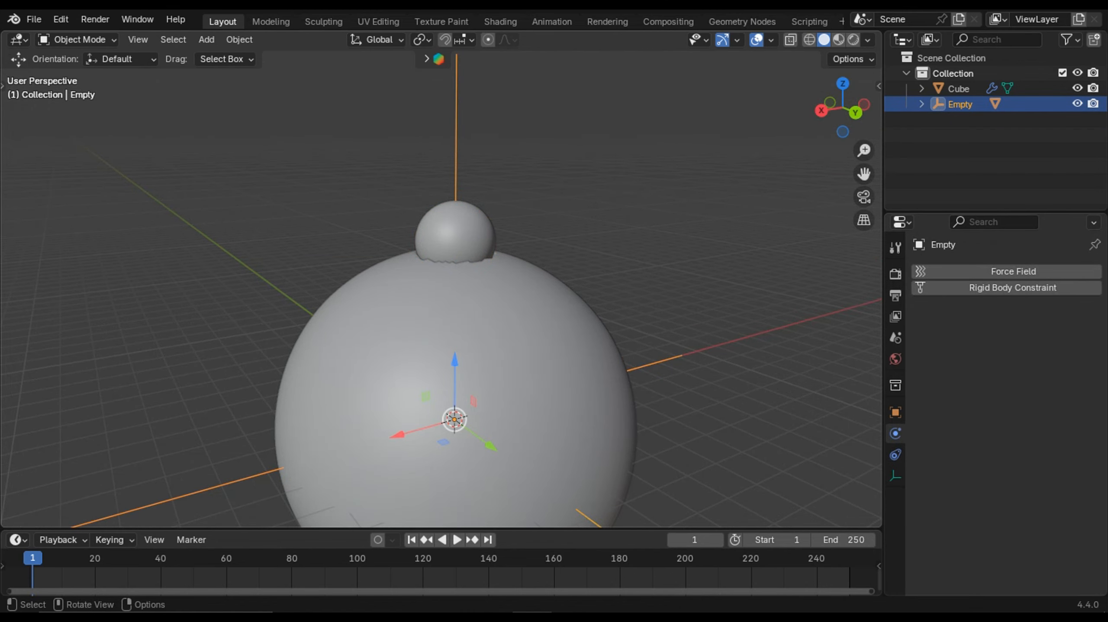
- Keyframe the empty's X rotation at 0° on frame 0
{"action": "key", "text": "g"}
{"action": "key", "text": "Escape"}
{"action": "key", "text": "t"}
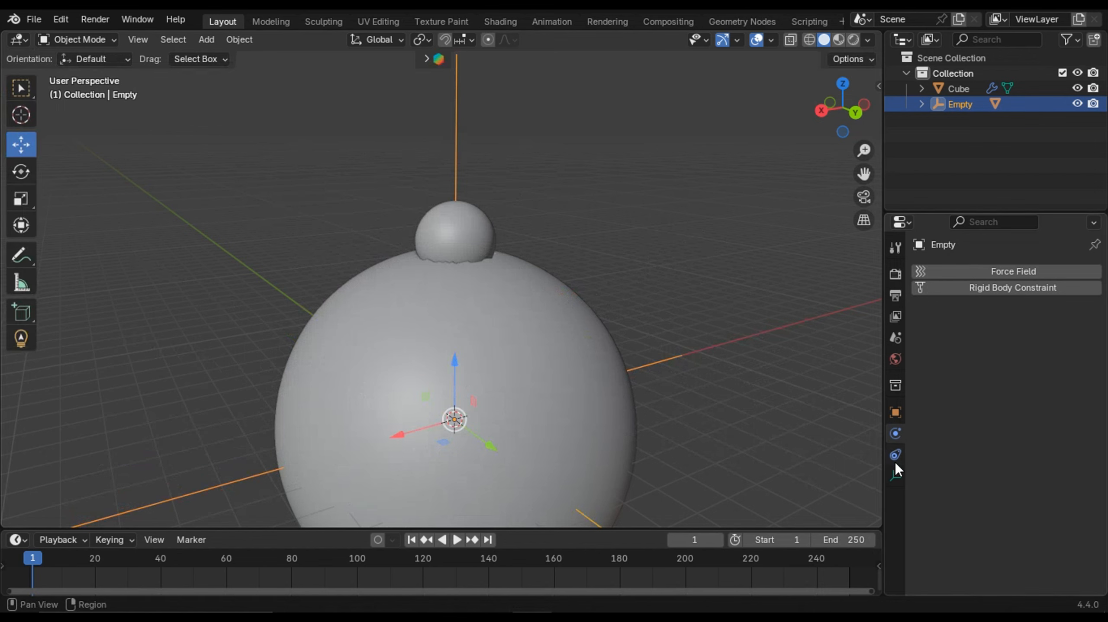
{"action": "left_click", "coordinate": [894, 414]}
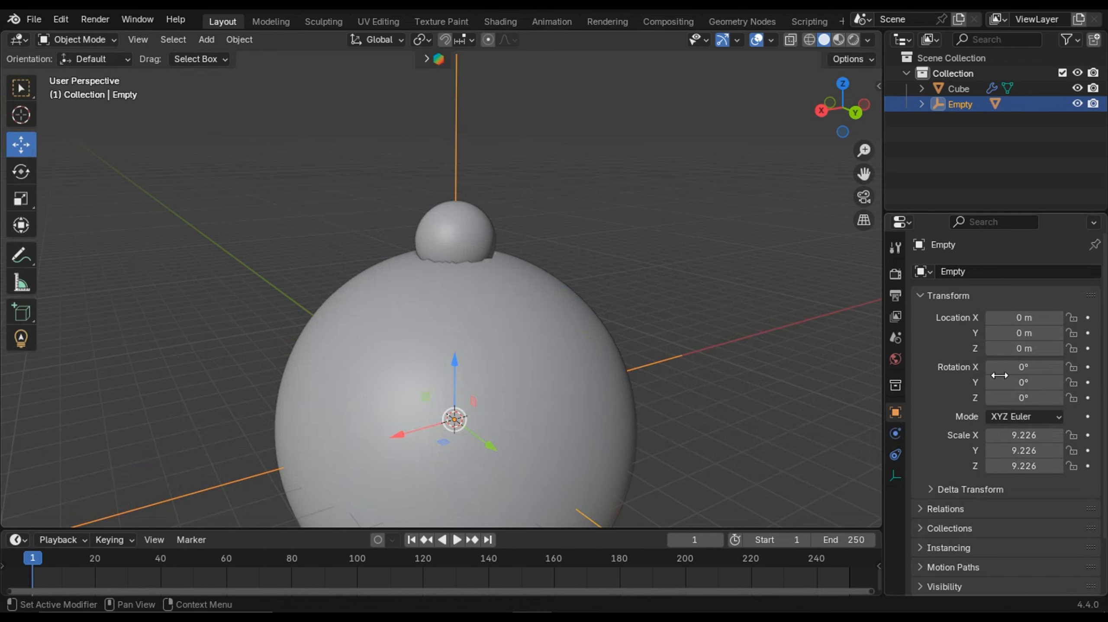
{"action": "left_click", "coordinate": [29, 561]}
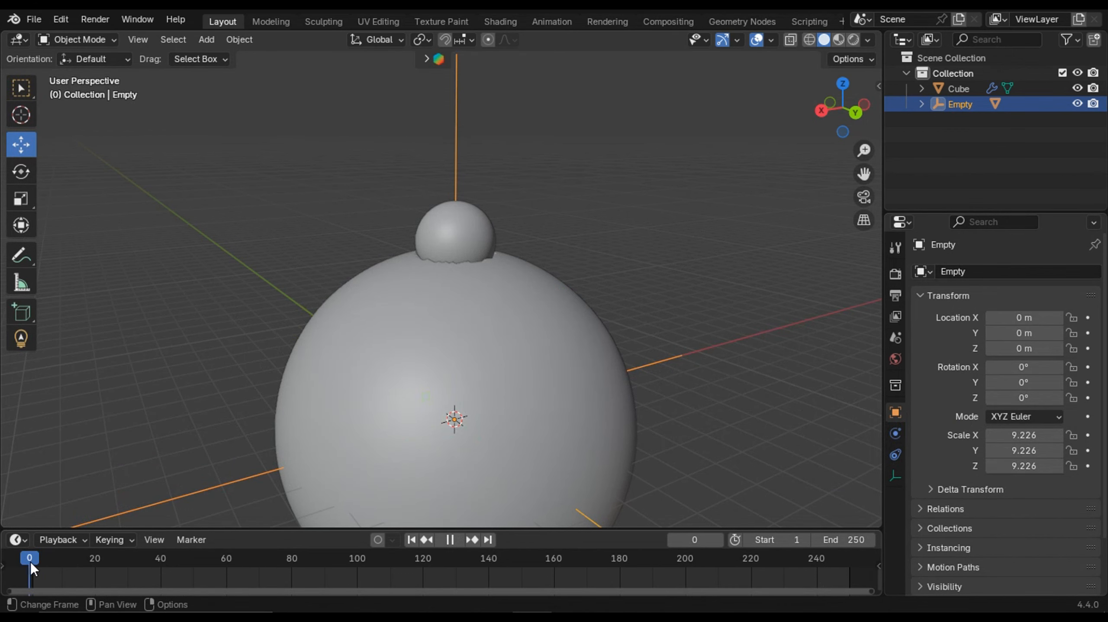
{"action": "scroll", "coordinate": [480, 419], "scroll_direction": "down", "scroll_amount": 3}
{"action": "middle_click_drag", "start_coordinate": [480, 419], "coordinate": [480, 378], "text": "shift"}
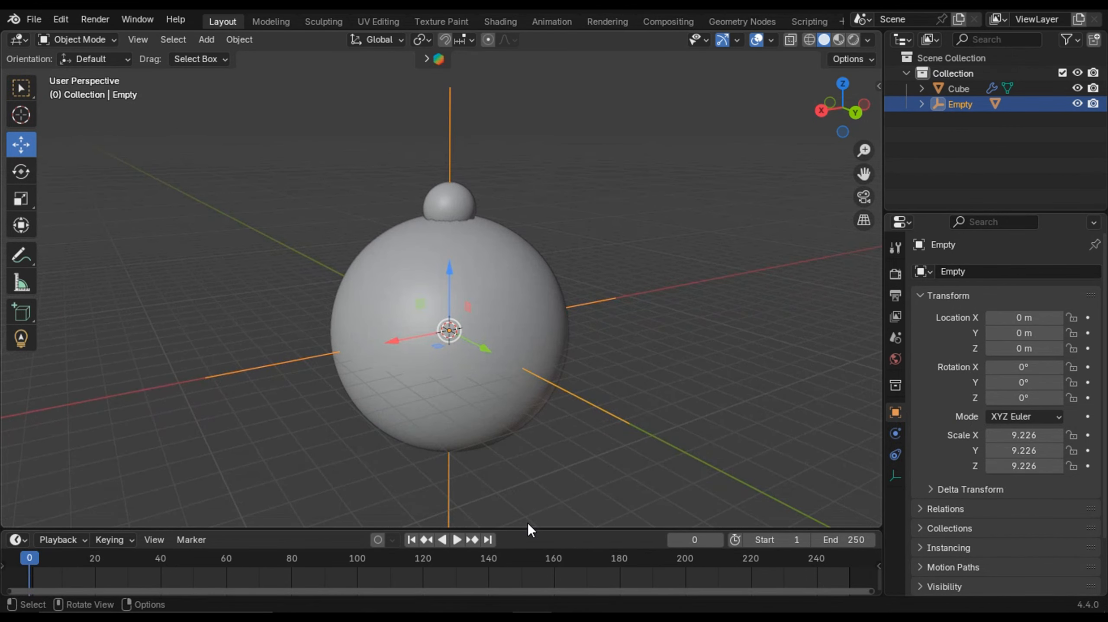
{"action": "left_click_drag", "start_coordinate": [529, 529], "coordinate": [529, 479]}
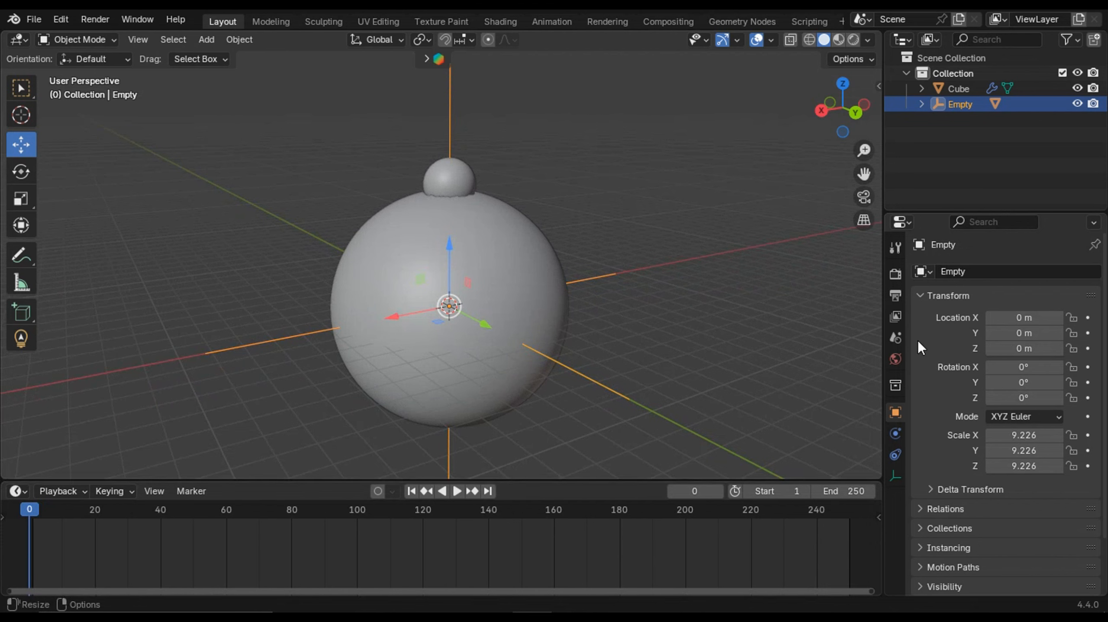
{"action": "left_click", "coordinate": [1088, 368]}
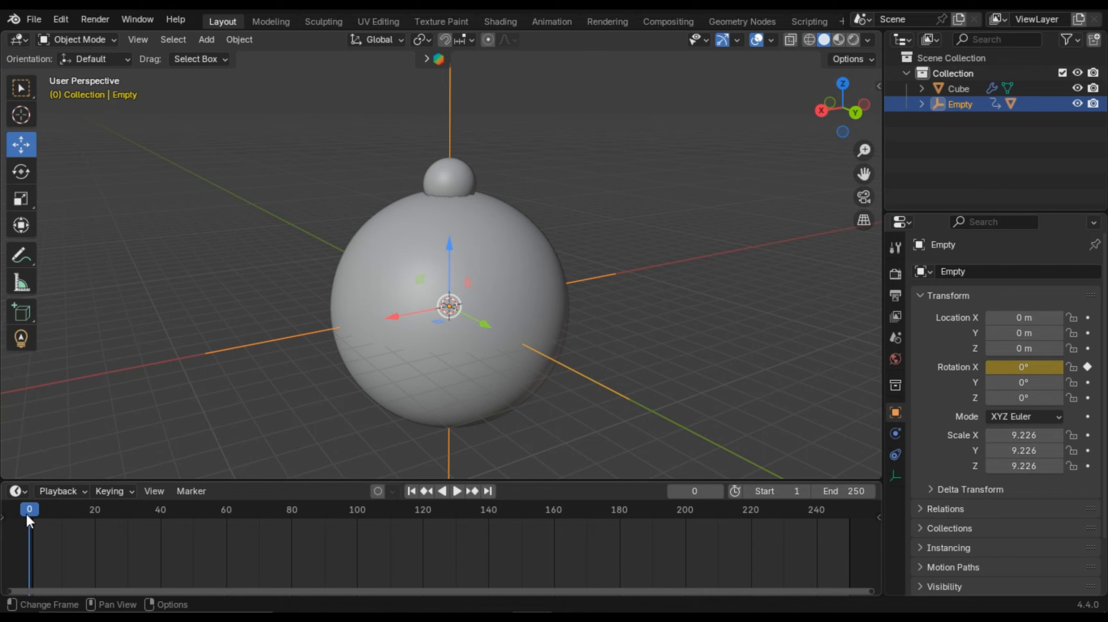
- Move to frame 200 and set the scene's end frame to 200
{"action": "key", "text": "space"}
{"action": "left_click_drag", "start_coordinate": [35, 511], "coordinate": [684, 512]}
{"action": "key", "text": "space"}
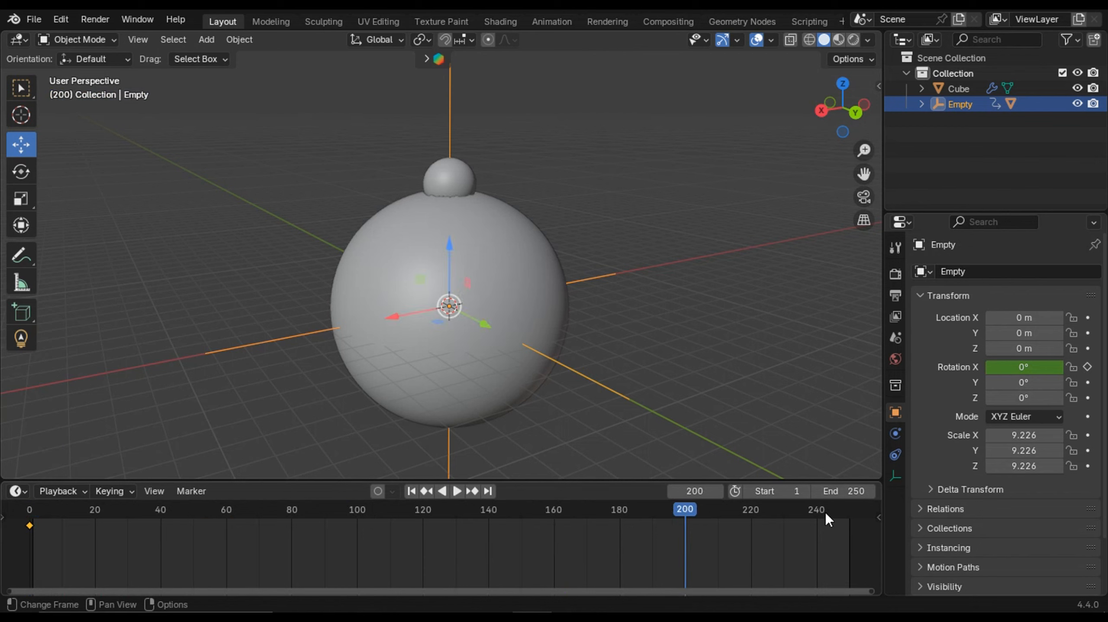
{"action": "double_click", "coordinate": [848, 492]}
{"action": "key", "text": "BackSpace"}
{"action": "type", "text": "5"}
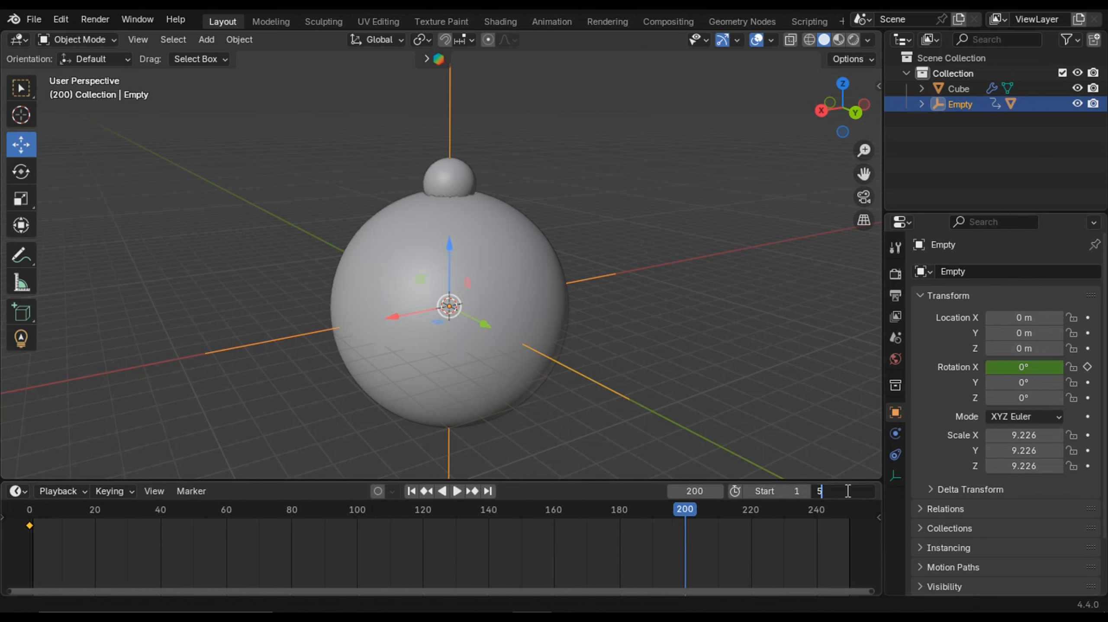
{"action": "type", "text": "200"}
{"action": "key", "text": "BackSpace"}
{"action": "key", "text": "BackSpace"}
{"action": "key", "text": "BackSpace"}
{"action": "key", "text": "BackSpace"}
{"action": "type", "text": "200"}
{"action": "key", "text": "Return"}
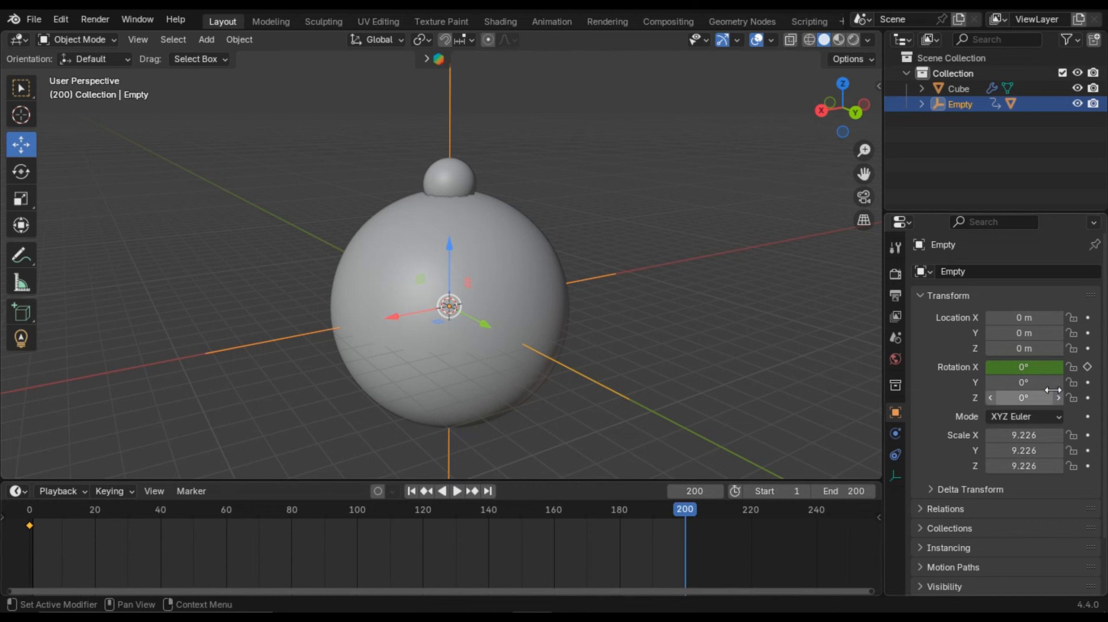
- Set the empty's X rotation to 720° and keyframe it at frame 200
{"action": "left_click", "coordinate": [1030, 369]}
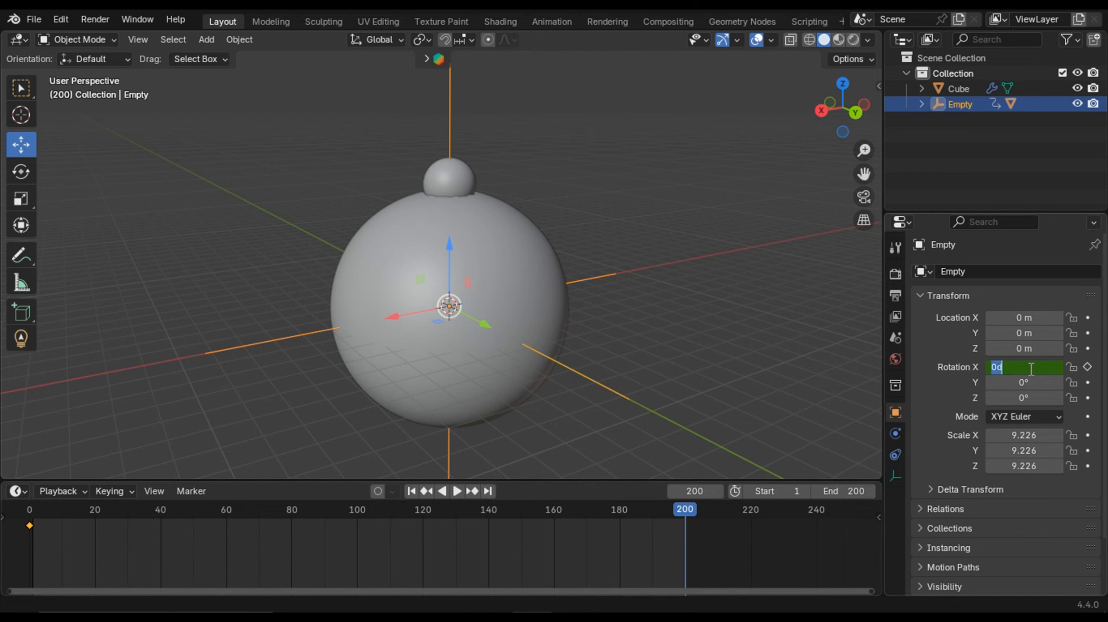
{"action": "key", "text": "BackSpace"}
{"action": "key", "text": "Return"}
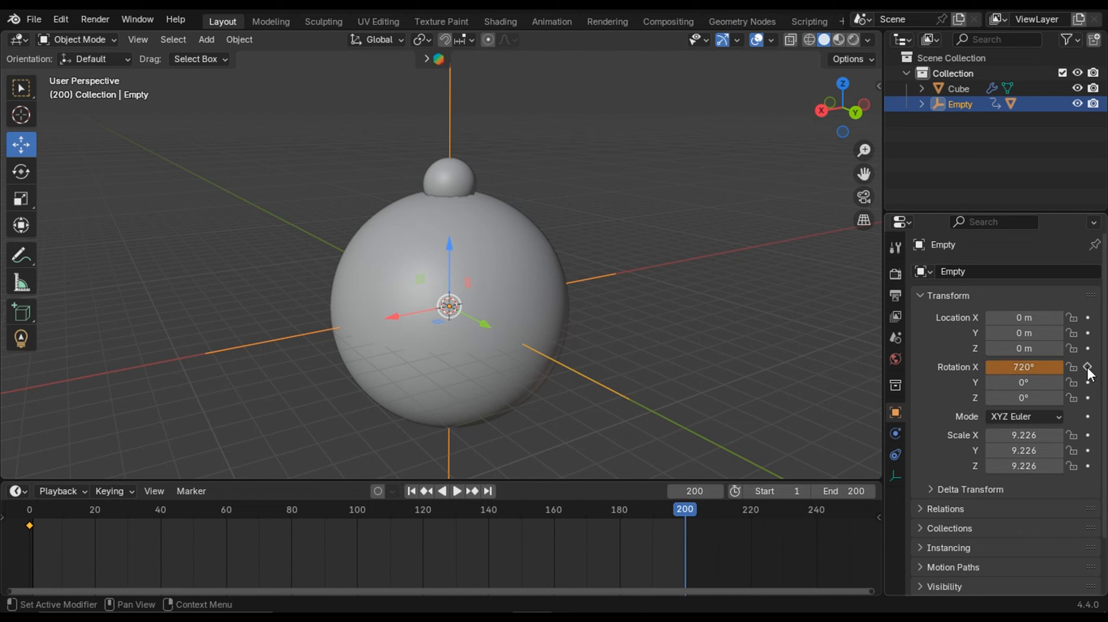
{"action": "left_click", "coordinate": [1087, 367]}
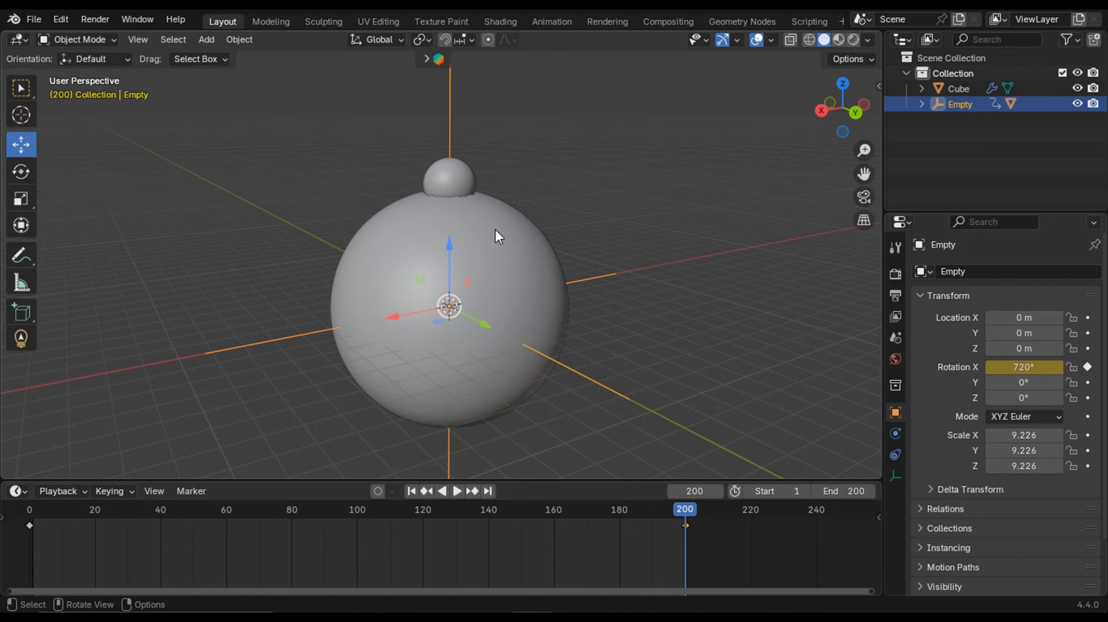
- Play the animation from several angles to inspect the groove the ico sphere carves into the large sphere
{"action": "scroll", "coordinate": [506, 270], "scroll_direction": "up", "scroll_amount": 1}
{"action": "middle_click_drag", "start_coordinate": [538, 276], "coordinate": [574, 279], "text": "shift"}
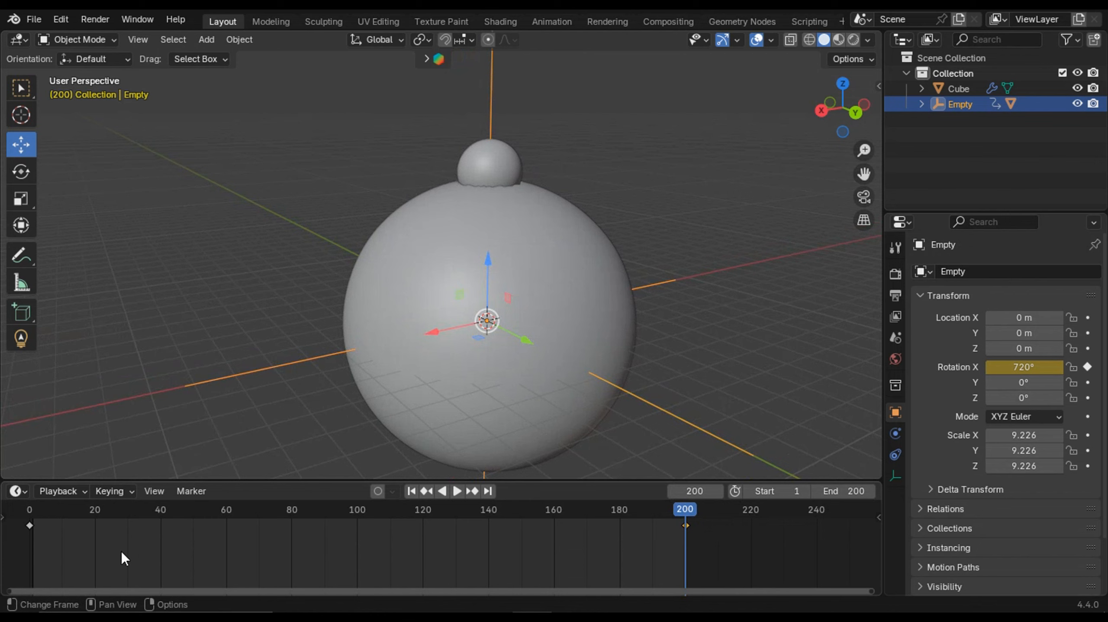
{"action": "key", "text": "space"}
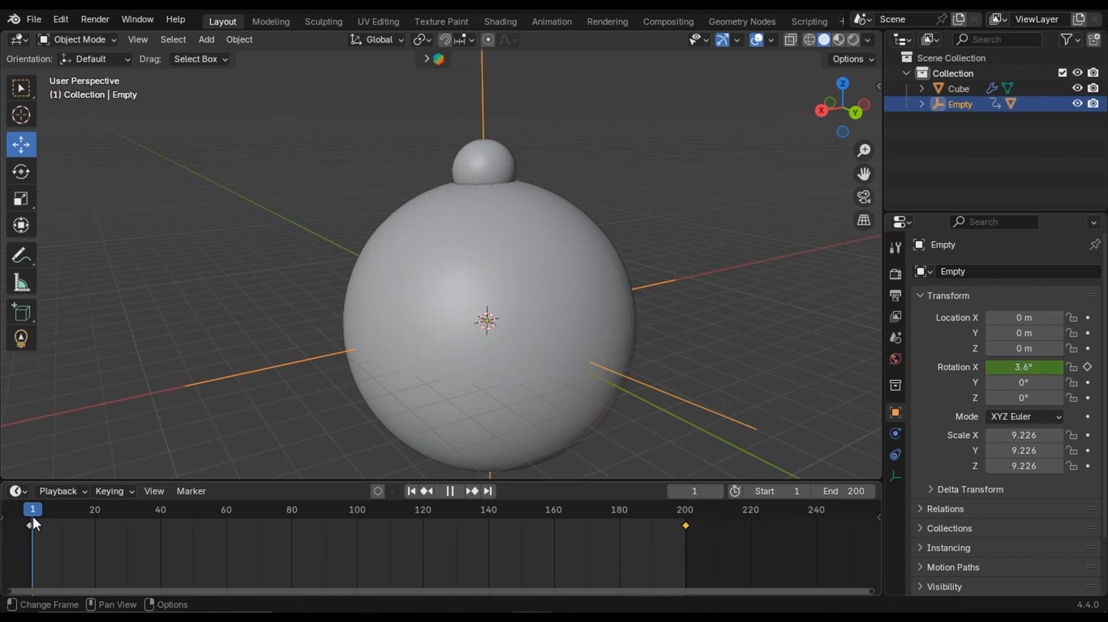
{"action": "key", "text": "space"}
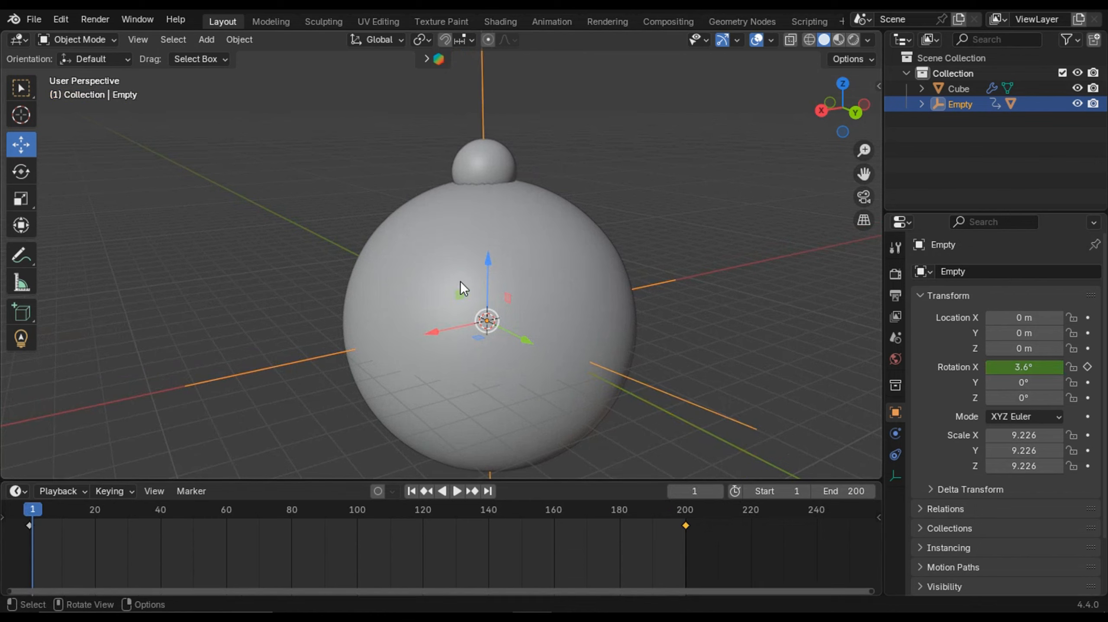
{"action": "left_click_drag", "start_coordinate": [41, 516], "coordinate": [29, 515]}
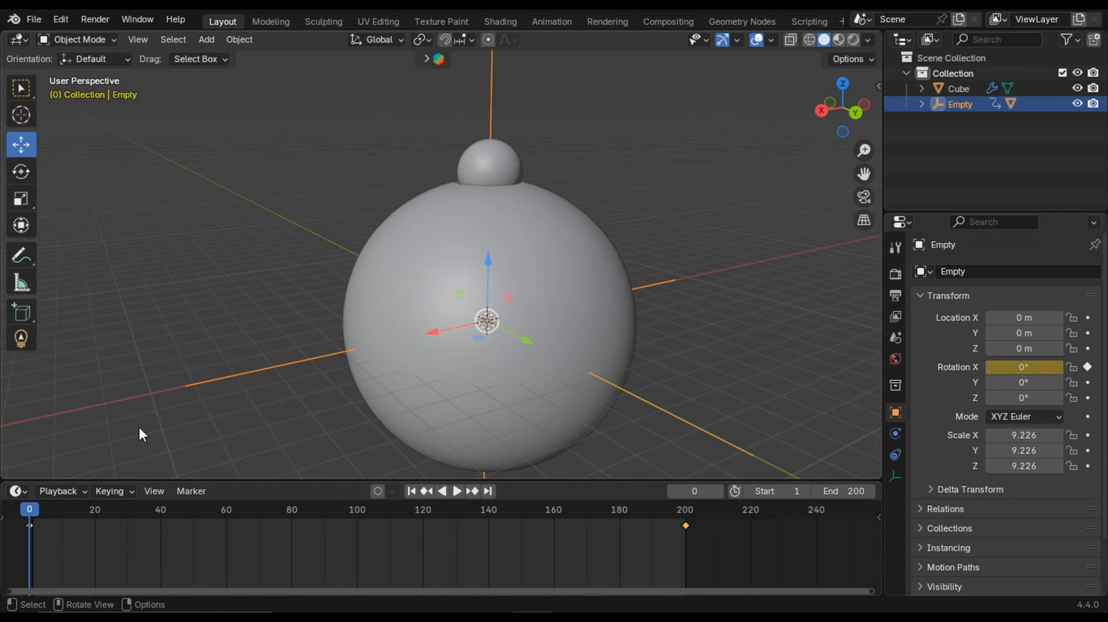
{"action": "key", "text": "space"}
{"action": "key", "text": "space"}
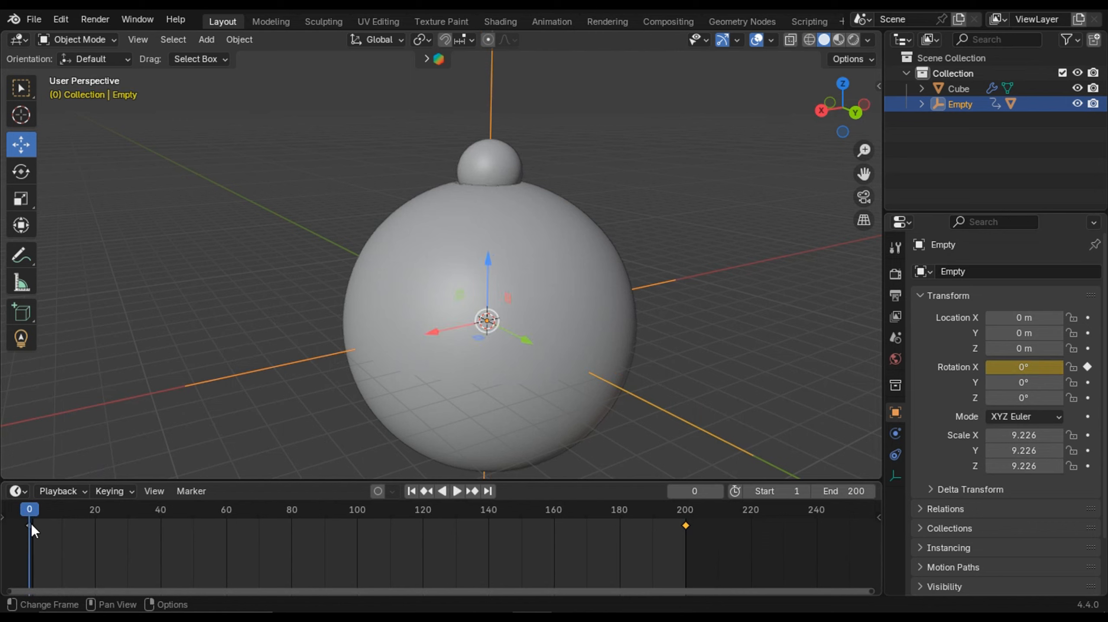
{"action": "key", "text": "space"}
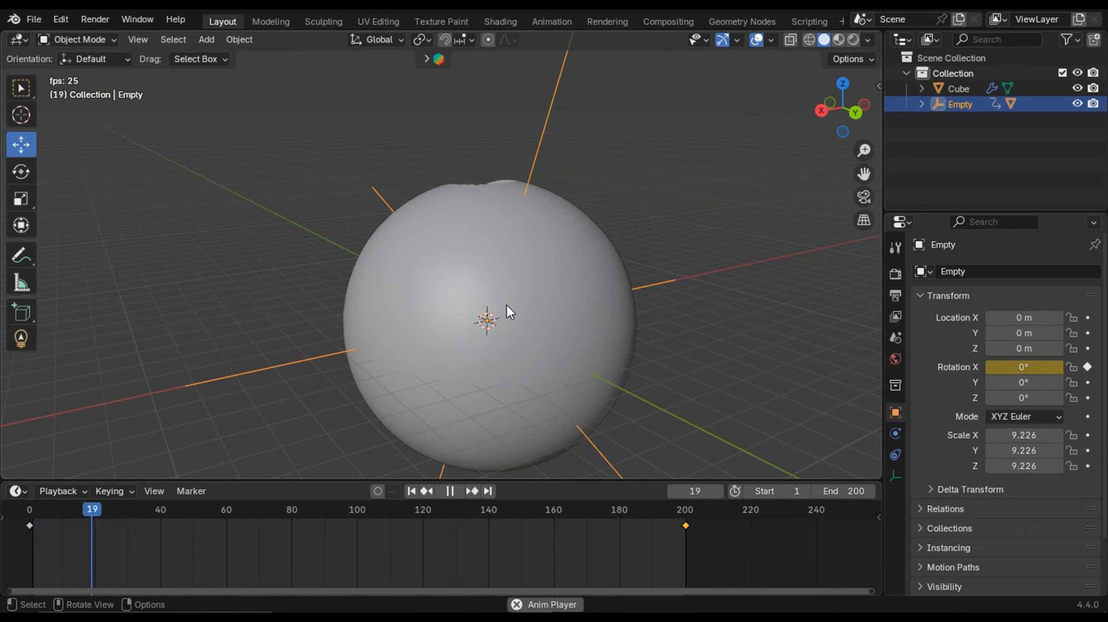
{"action": "middle_click_drag", "start_coordinate": [588, 302], "coordinate": [521, 332]}
{"action": "scroll", "coordinate": [493, 338], "scroll_direction": "down", "scroll_amount": 1}
{"action": "key", "text": "space"}
{"action": "left_click", "coordinate": [411, 491]}
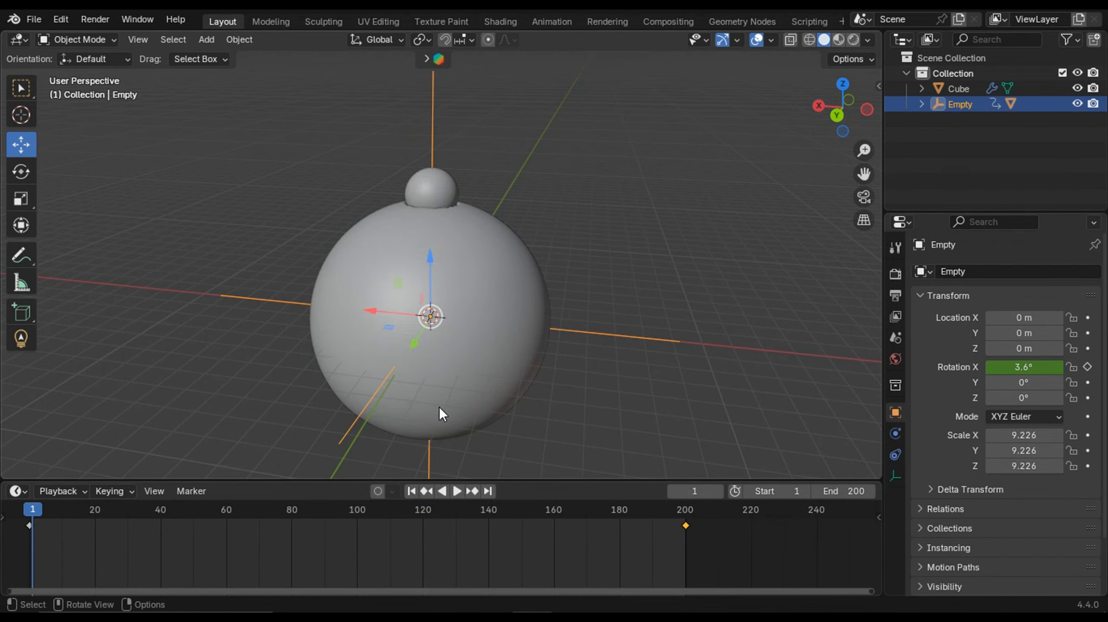
{"action": "key", "text": "space"}
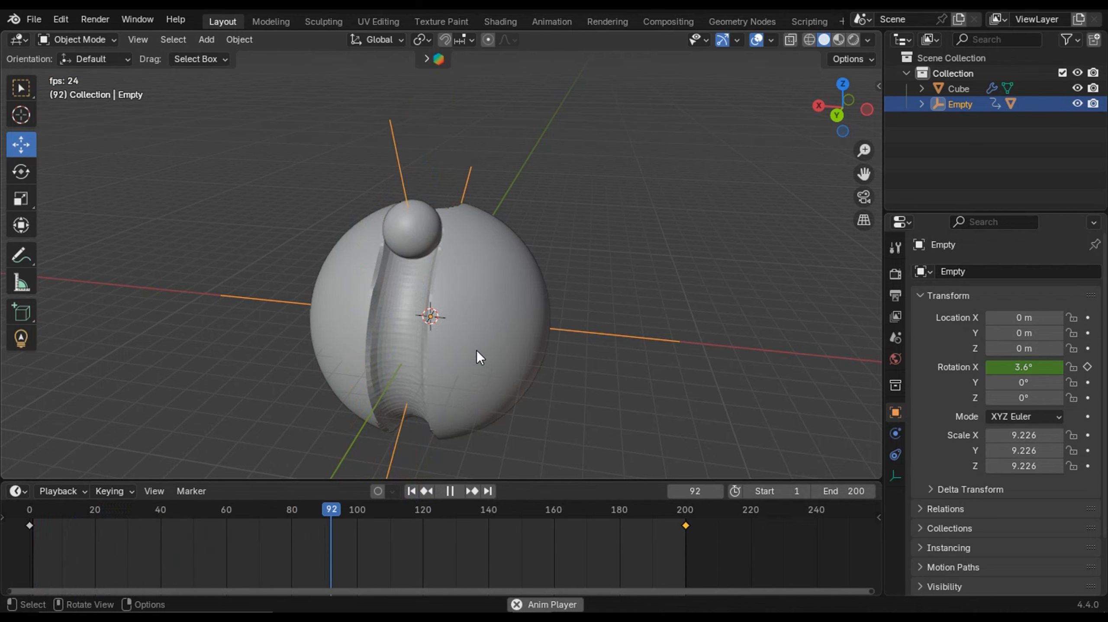
{"action": "key", "text": "space"}
{"action": "middle_click_drag", "start_coordinate": [473, 346], "coordinate": [525, 305]}
{"action": "middle_click_drag", "start_coordinate": [457, 299], "coordinate": [499, 302]}
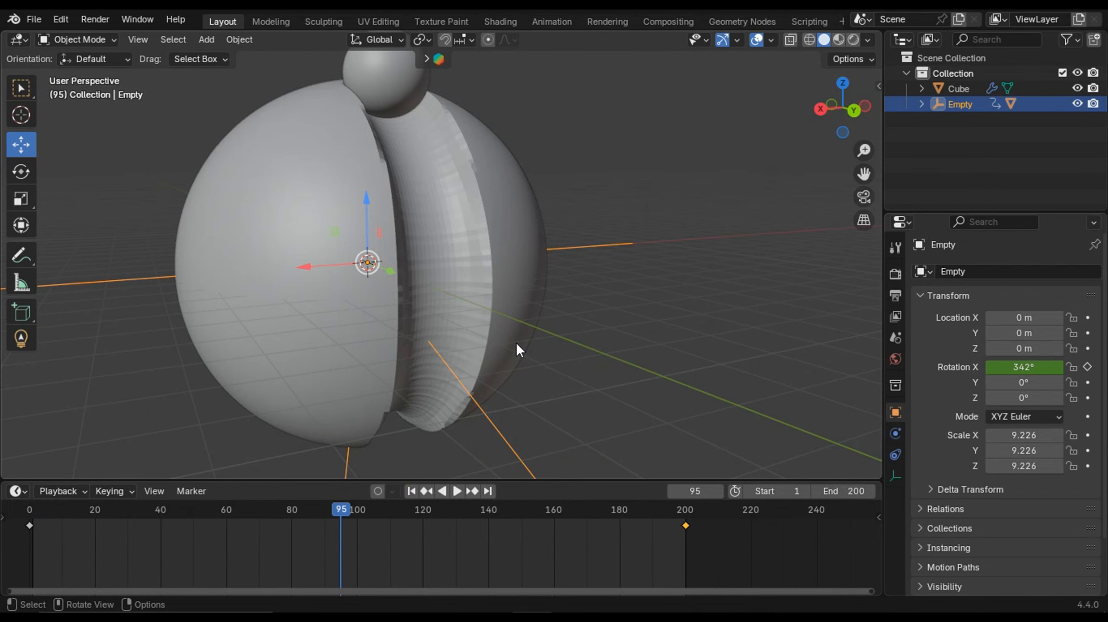
- Select the large sphere and enable Dissolve on its Dynamic Paint canvas with a time of 53
{"action": "left_click", "coordinate": [520, 318]}
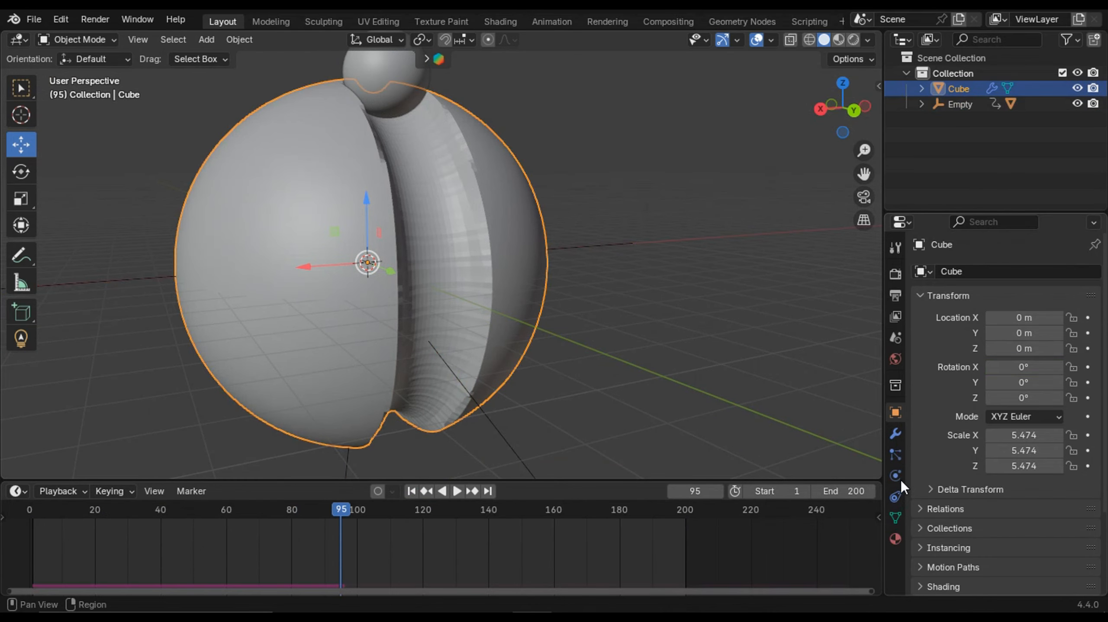
{"action": "left_click", "coordinate": [894, 436]}
{"action": "left_click", "coordinate": [894, 456]}
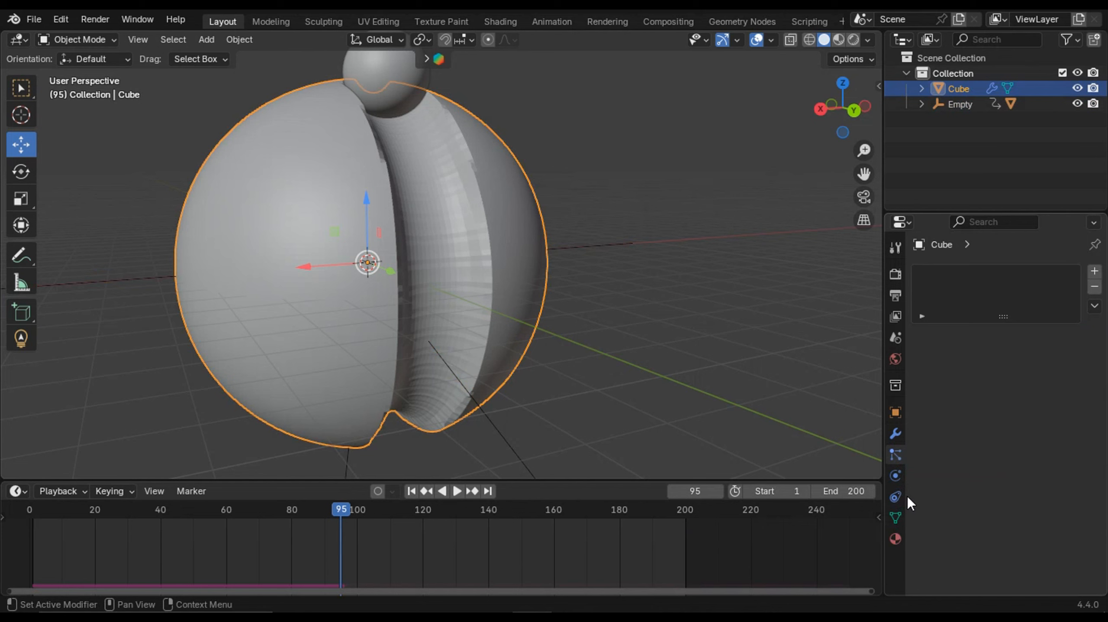
{"action": "left_click", "coordinate": [895, 475]}
{"action": "scroll", "coordinate": [999, 497], "scroll_direction": "down", "scroll_amount": 10}
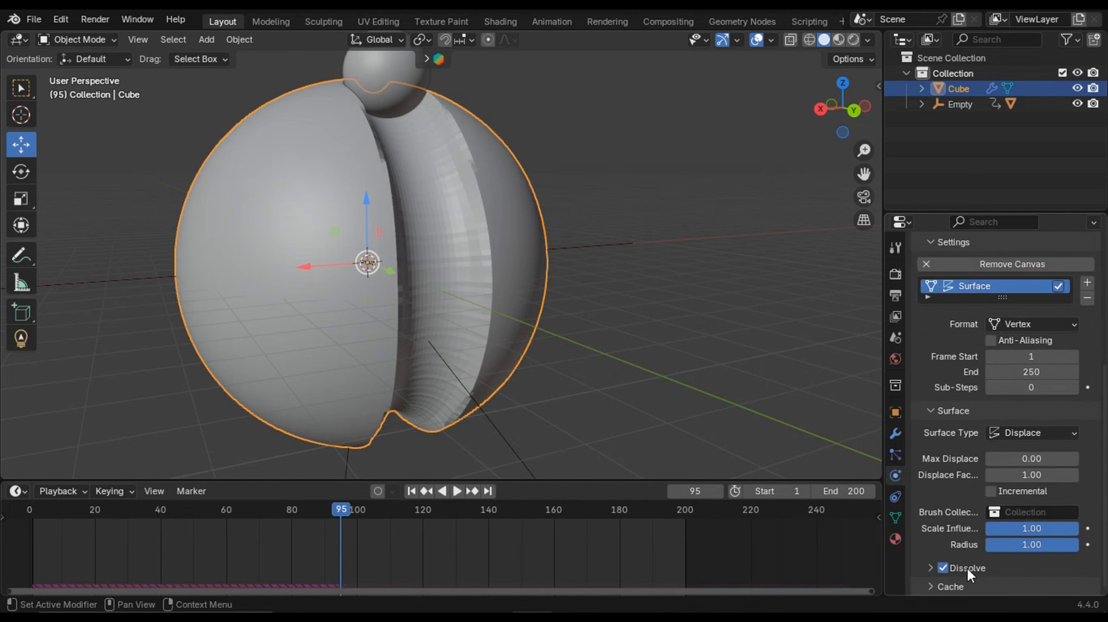
{"action": "left_click", "coordinate": [931, 568]}
{"action": "scroll", "coordinate": [968, 540], "scroll_direction": "down", "scroll_amount": 3}
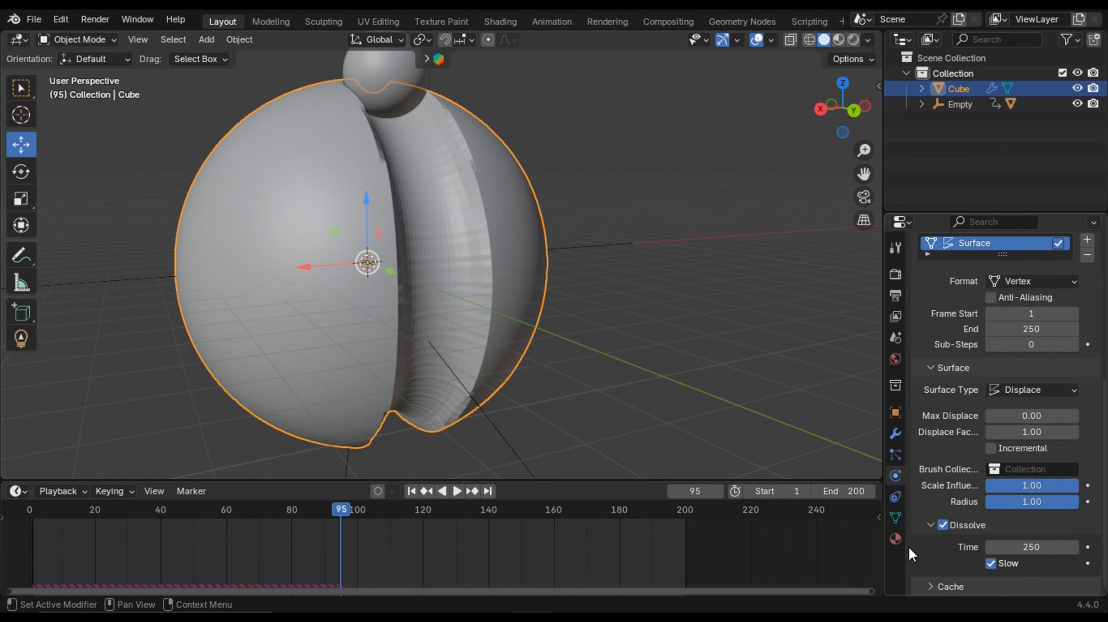
{"action": "middle_click_drag", "start_coordinate": [612, 354], "coordinate": [586, 374]}
{"action": "left_click", "coordinate": [411, 493]}
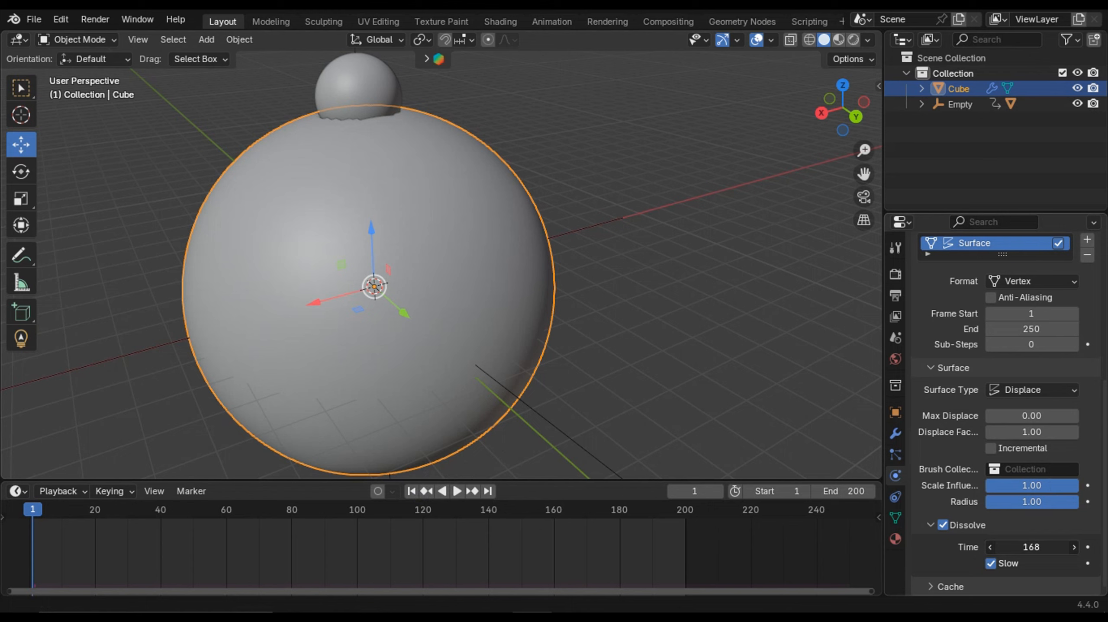
{"action": "left_click_drag", "start_coordinate": [1031, 548], "coordinate": [1020, 548]}
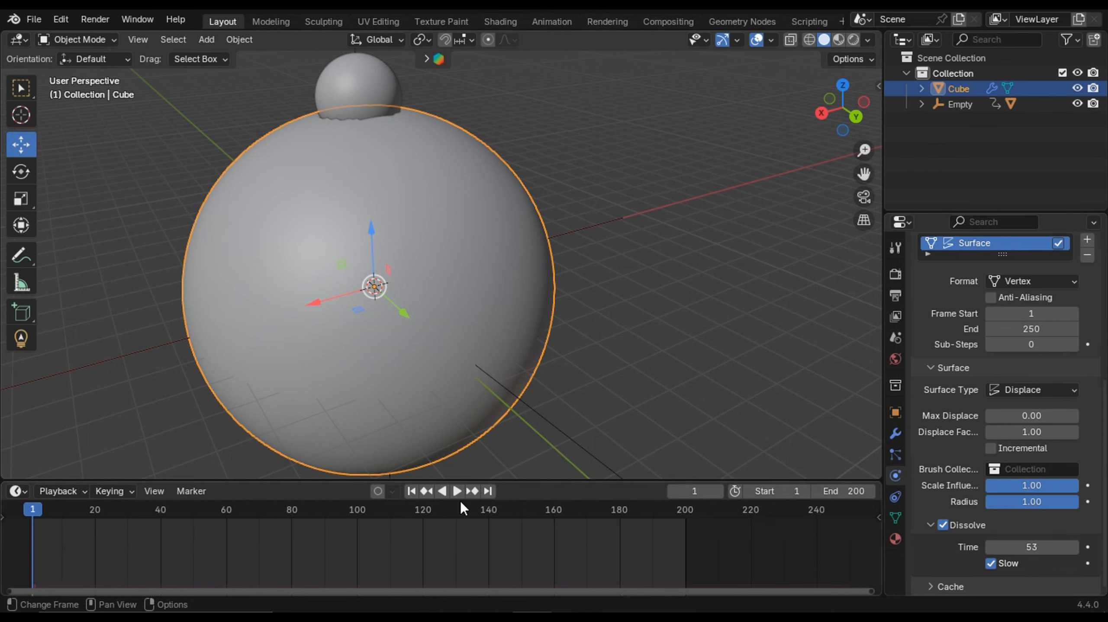
- Play the animation to check the dissolving grooves, then set the dissolve time to 85
{"action": "scroll", "coordinate": [533, 348], "scroll_direction": "down", "scroll_amount": 2}
{"action": "middle_click_drag", "start_coordinate": [533, 348], "coordinate": [570, 338]}
{"action": "scroll", "coordinate": [546, 320], "scroll_direction": "up", "scroll_amount": 1}
{"action": "mouse_move", "coordinate": [619, 314]}
{"action": "middle_mouse_down"}
{"action": "mouse_move", "coordinate": [546, 320]}
{"action": "mouse_move", "coordinate": [606, 327]}
{"action": "middle_mouse_up"}
{"action": "key", "text": "space"}
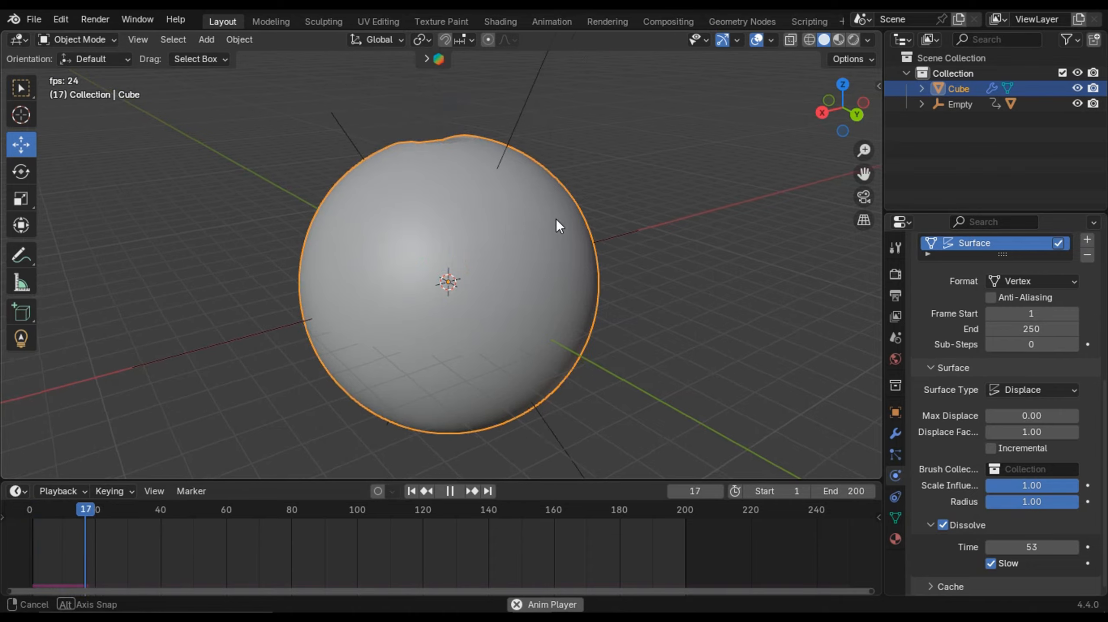
{"action": "middle_click_drag", "start_coordinate": [555, 219], "coordinate": [643, 307]}
{"action": "key", "text": "space"}
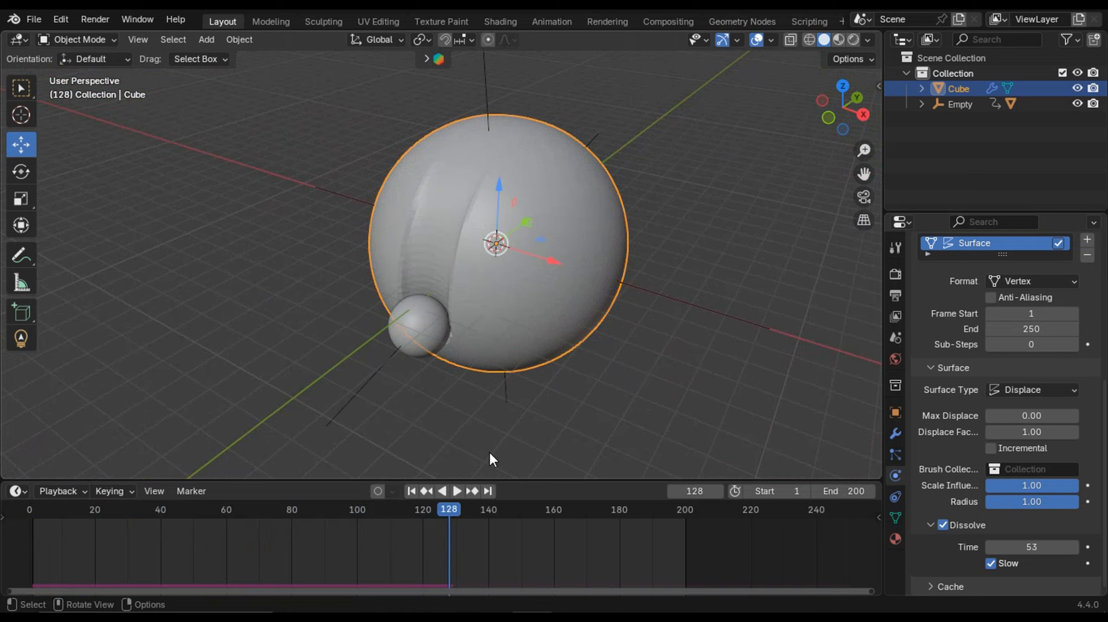
{"action": "left_click", "coordinate": [412, 492]}
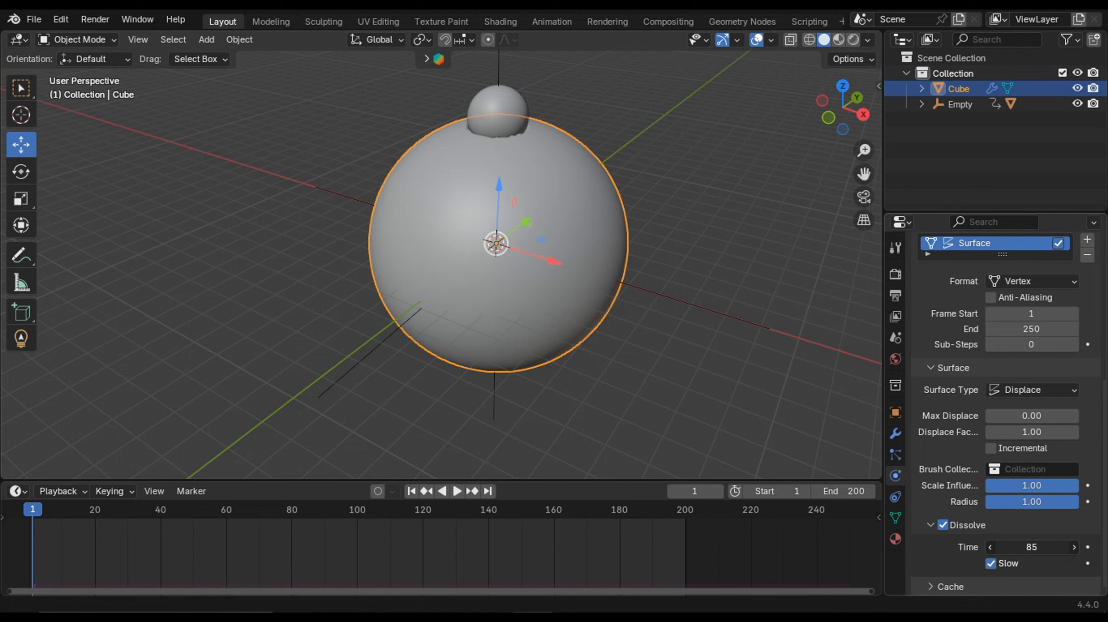
- Replay the animation from a new angle to review how the grooves fade
{"action": "middle_click_drag", "start_coordinate": [680, 207], "coordinate": [645, 236]}
{"action": "scroll", "coordinate": [624, 213], "scroll_direction": "up", "scroll_amount": 1}
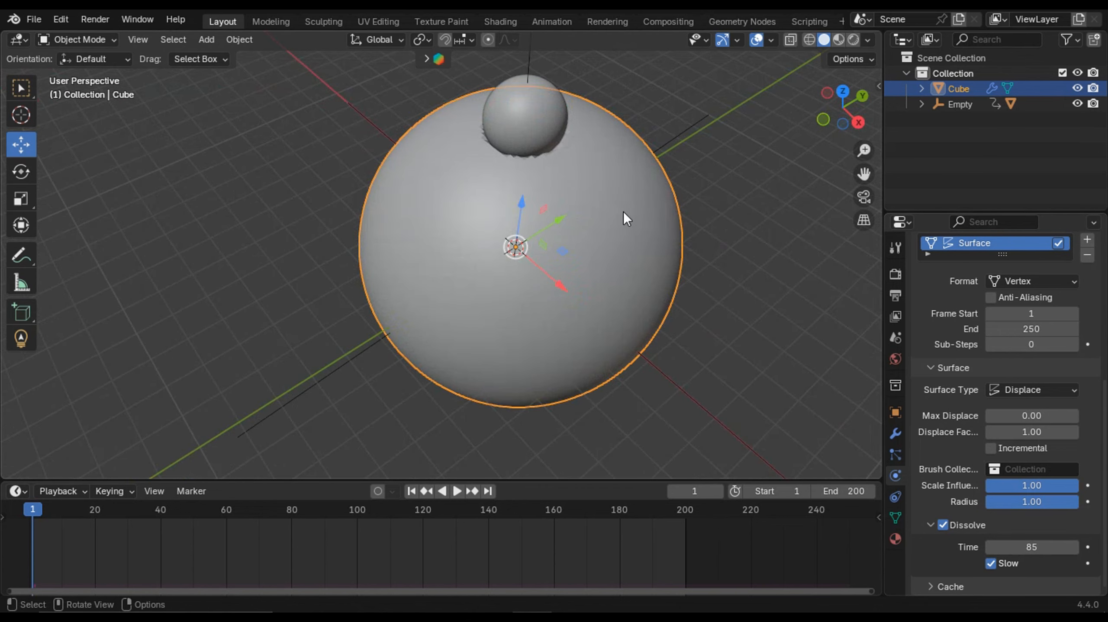
{"action": "key", "text": "space"}
{"action": "mouse_move", "coordinate": [637, 175]}
{"action": "middle_mouse_down"}
{"action": "mouse_move", "coordinate": [702, 81]}
{"action": "mouse_move", "coordinate": [537, 185]}
{"action": "mouse_move", "coordinate": [624, 175]}
{"action": "middle_mouse_up"}
{"action": "scroll", "coordinate": [624, 175], "scroll_direction": "down", "scroll_amount": 2}
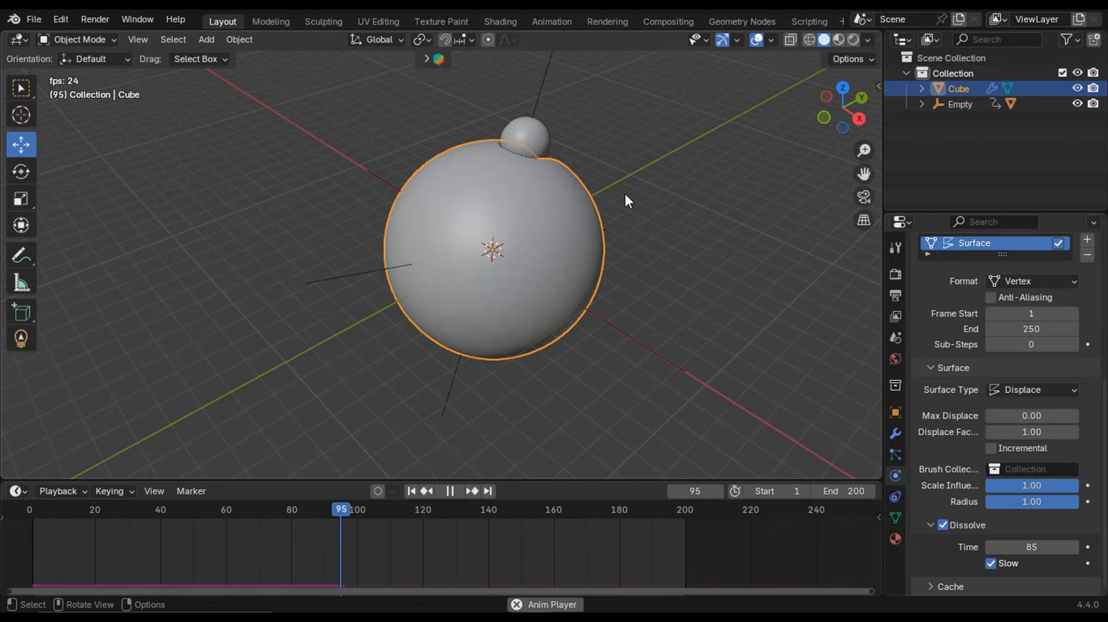
{"action": "middle_click_drag", "start_coordinate": [623, 242], "coordinate": [660, 227]}
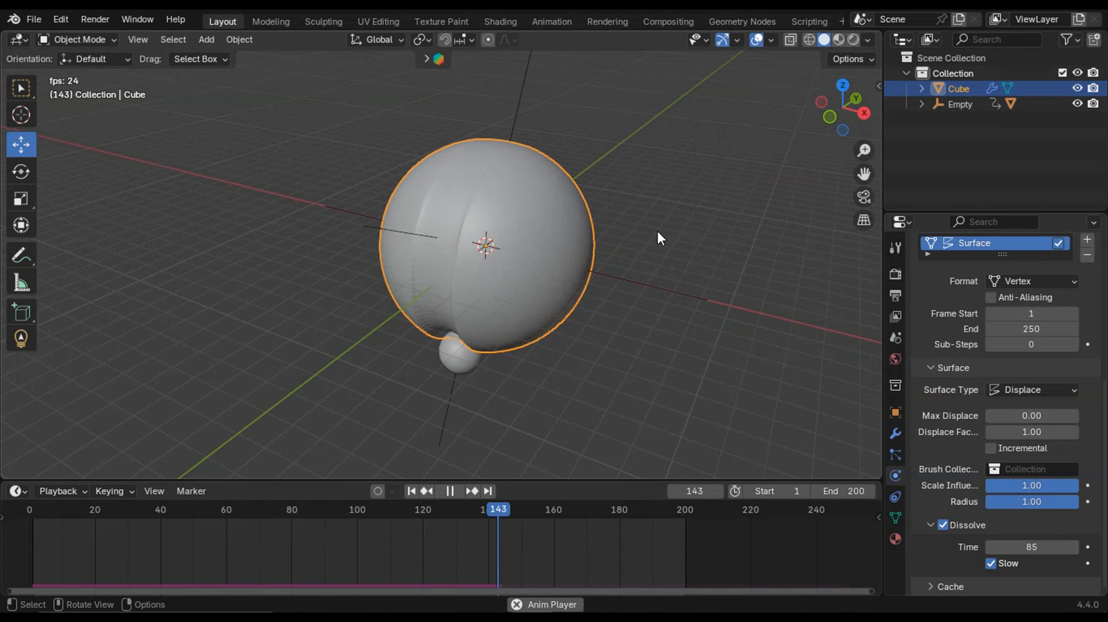
{"action": "scroll", "coordinate": [632, 229], "scroll_direction": "up", "scroll_amount": 2}
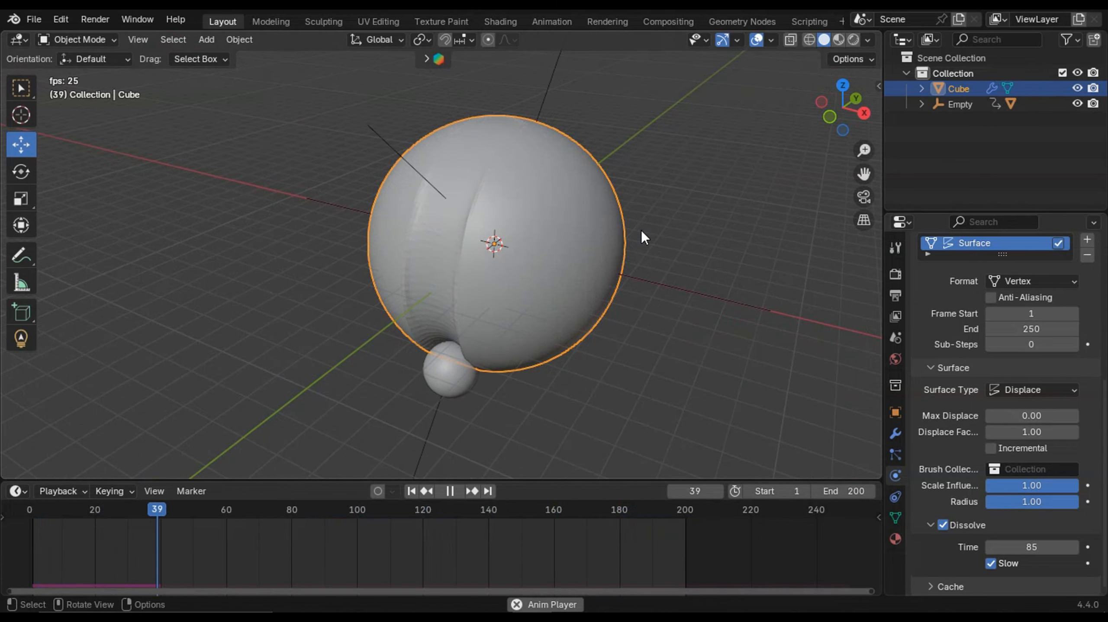
{"action": "key", "text": "space"}
{"action": "left_click", "coordinate": [411, 491]}
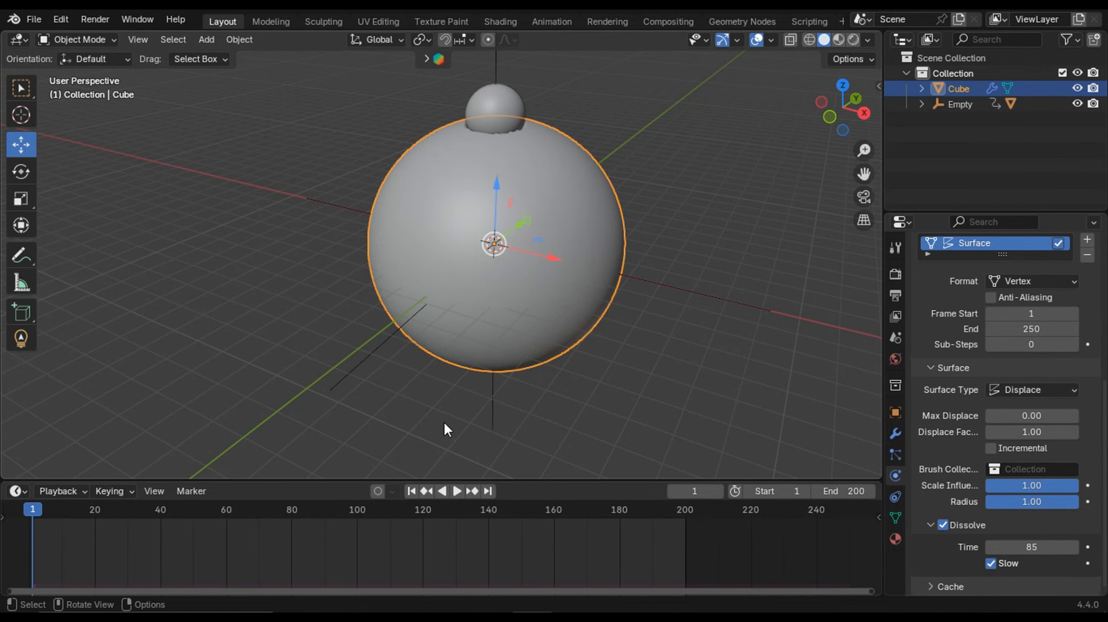
- Expand the Cache section of the large sphere's Dynamic Paint canvas settings
{"action": "middle_click_drag", "start_coordinate": [399, 378], "coordinate": [545, 305]}
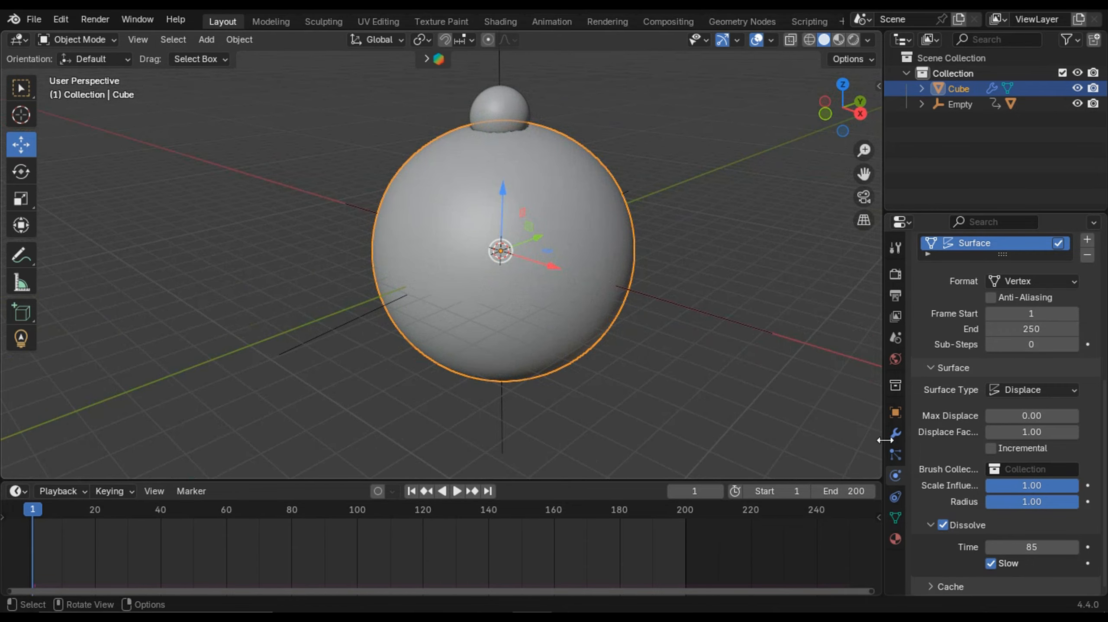
{"action": "left_click", "coordinate": [974, 583]}
{"action": "scroll", "coordinate": [975, 495], "scroll_direction": "down", "scroll_amount": 4}
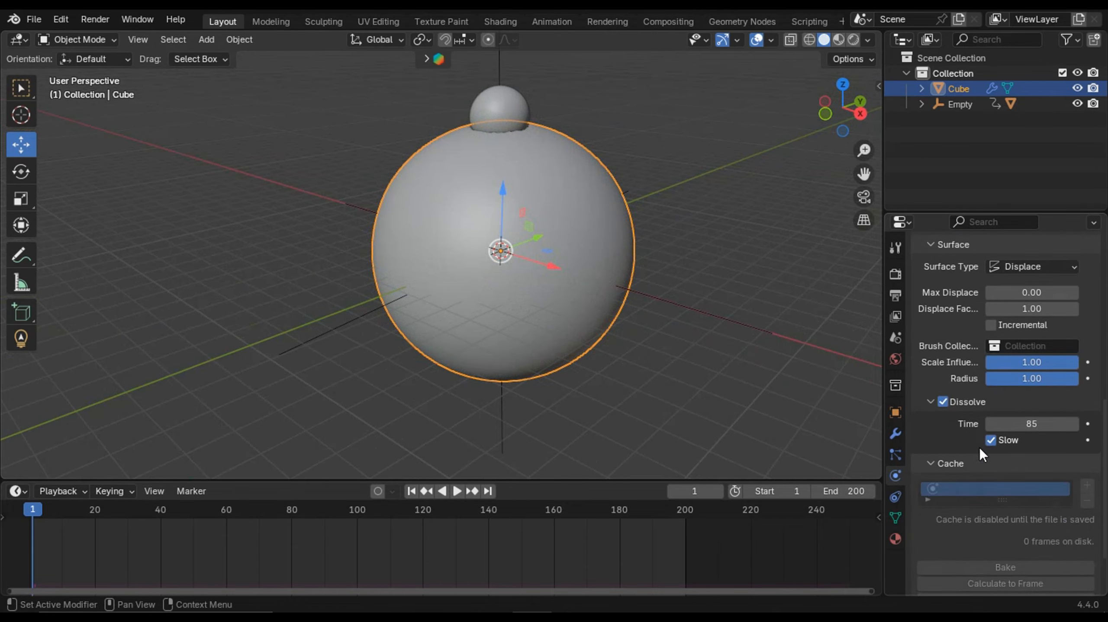
{"action": "scroll", "coordinate": [972, 458], "scroll_direction": "down", "scroll_amount": 3}
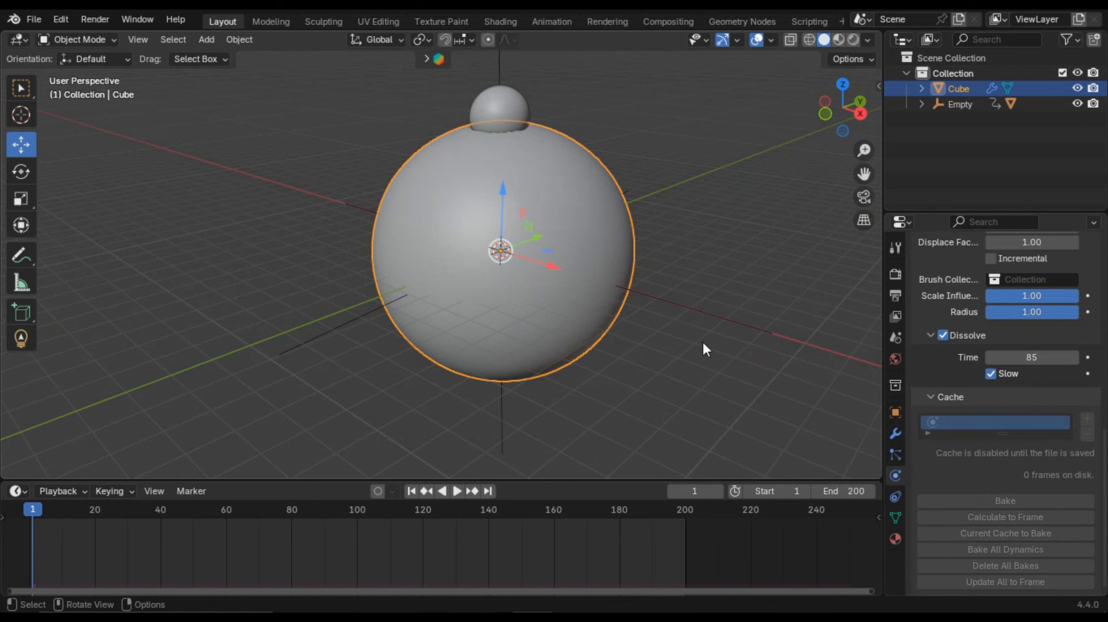
- Select the ico sphere to view its brush settings, reselect the large sphere and replay the animation
{"action": "left_click", "coordinate": [510, 95]}
{"action": "scroll", "coordinate": [575, 218], "scroll_direction": "up", "scroll_amount": 1}
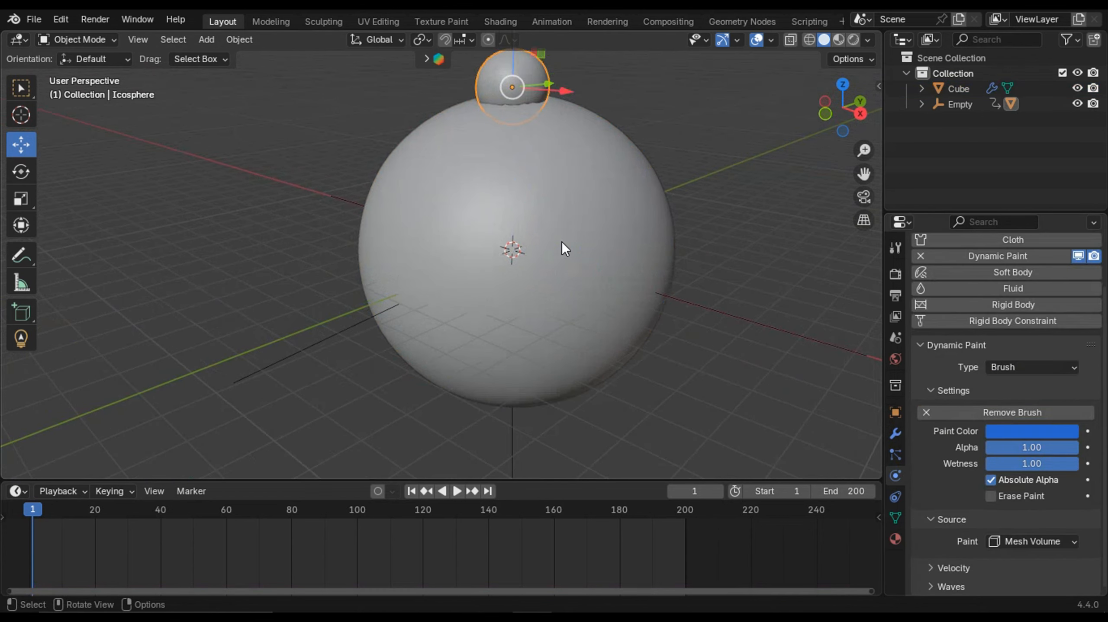
{"action": "left_click", "coordinate": [562, 241]}
{"action": "scroll", "coordinate": [1029, 521], "scroll_direction": "down", "scroll_amount": 15}
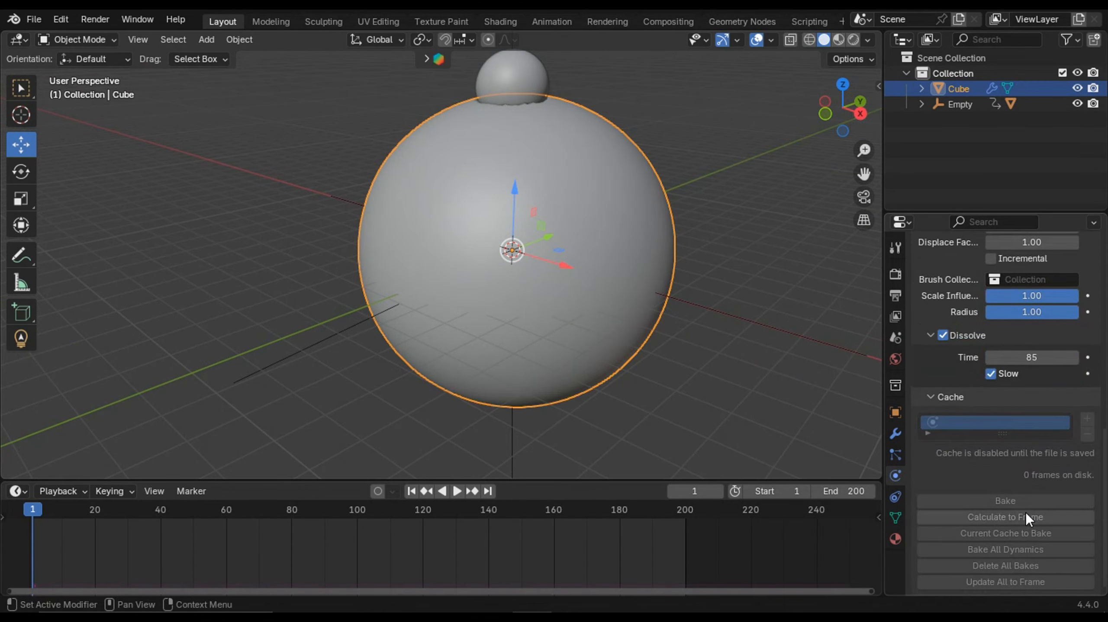
{"action": "key", "text": "space"}
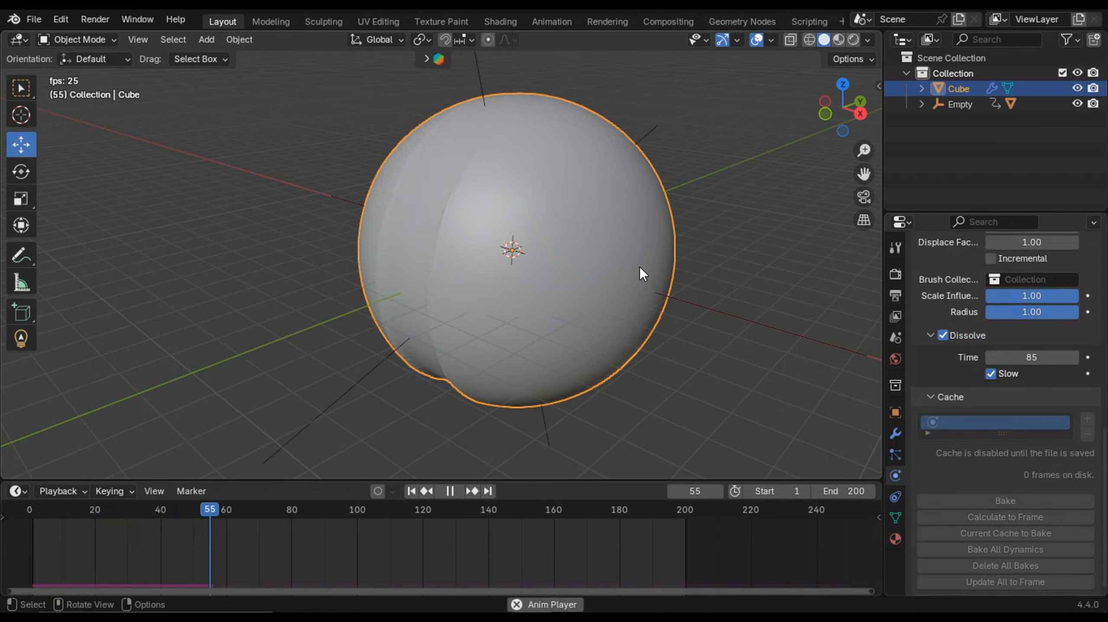
{"action": "middle_click_drag", "start_coordinate": [640, 266], "coordinate": [645, 305]}
{"action": "key", "text": "space"}
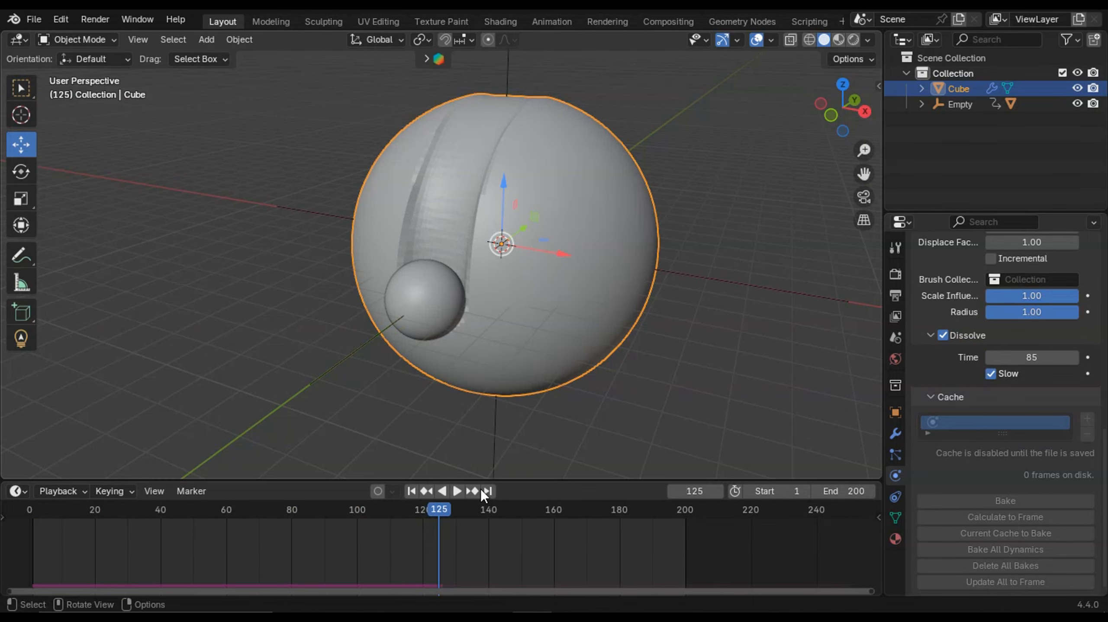
{"action": "left_click", "coordinate": [410, 492]}
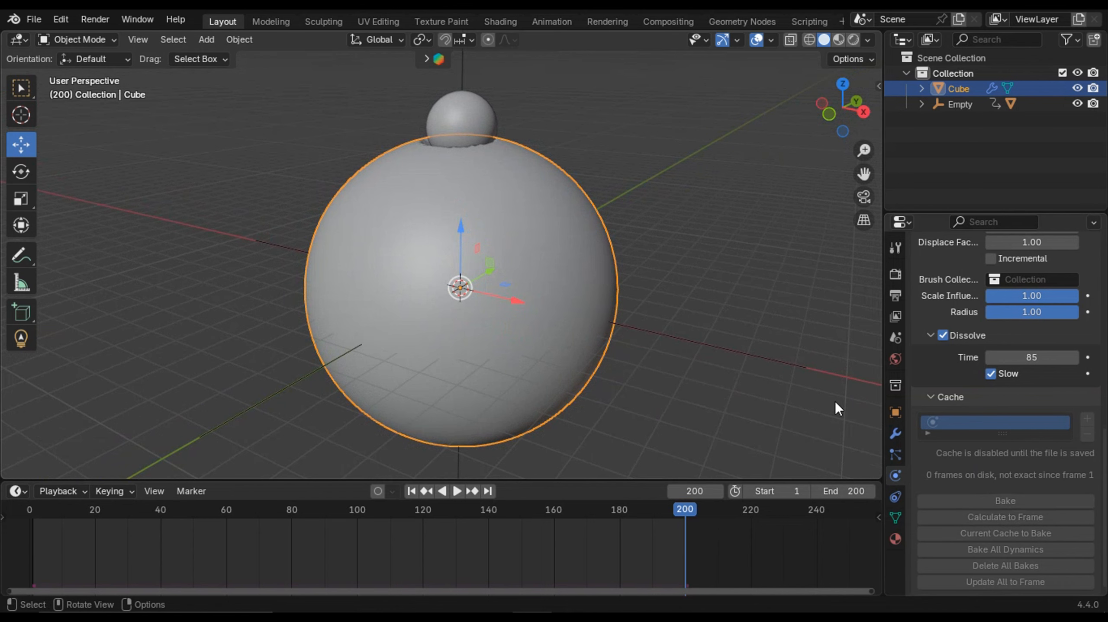
- Save the blend file as 1 in the deforming the sphere folder
{"action": "scroll", "coordinate": [518, 303], "scroll_direction": "down", "scroll_amount": 1}
{"action": "scroll", "coordinate": [538, 312], "scroll_direction": "up", "scroll_amount": 1}
{"action": "middle_click_drag", "start_coordinate": [540, 313], "coordinate": [548, 303], "text": "shift"}
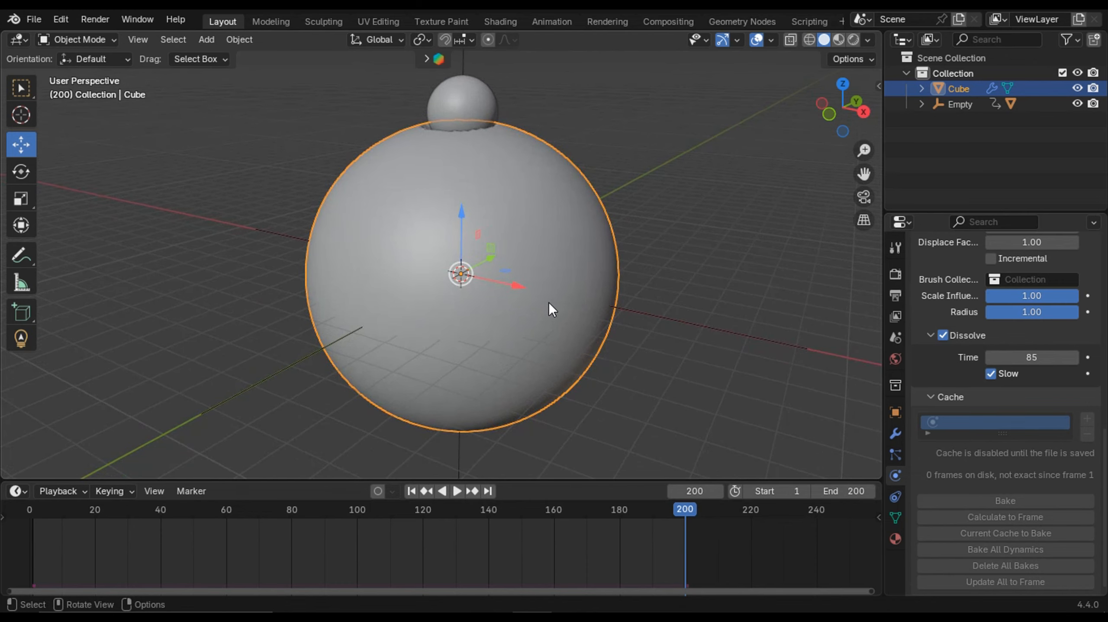
{"action": "key", "text": "shift+a"}
{"action": "key", "text": "ctrl+s"}
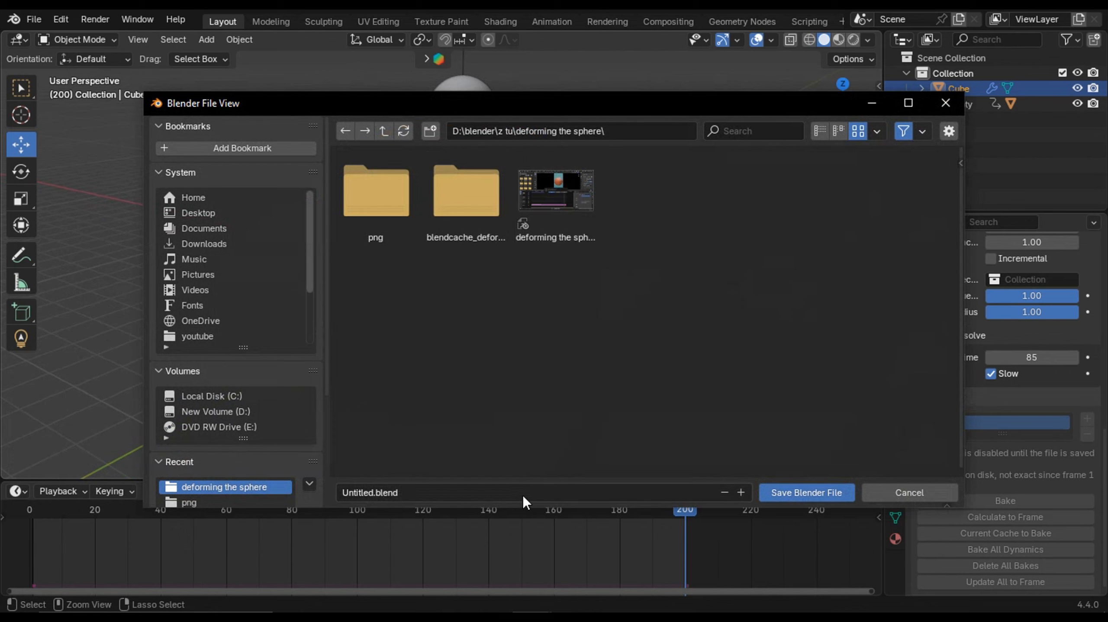
{"action": "left_click", "coordinate": [626, 494]}
{"action": "key", "text": "BackSpace"}
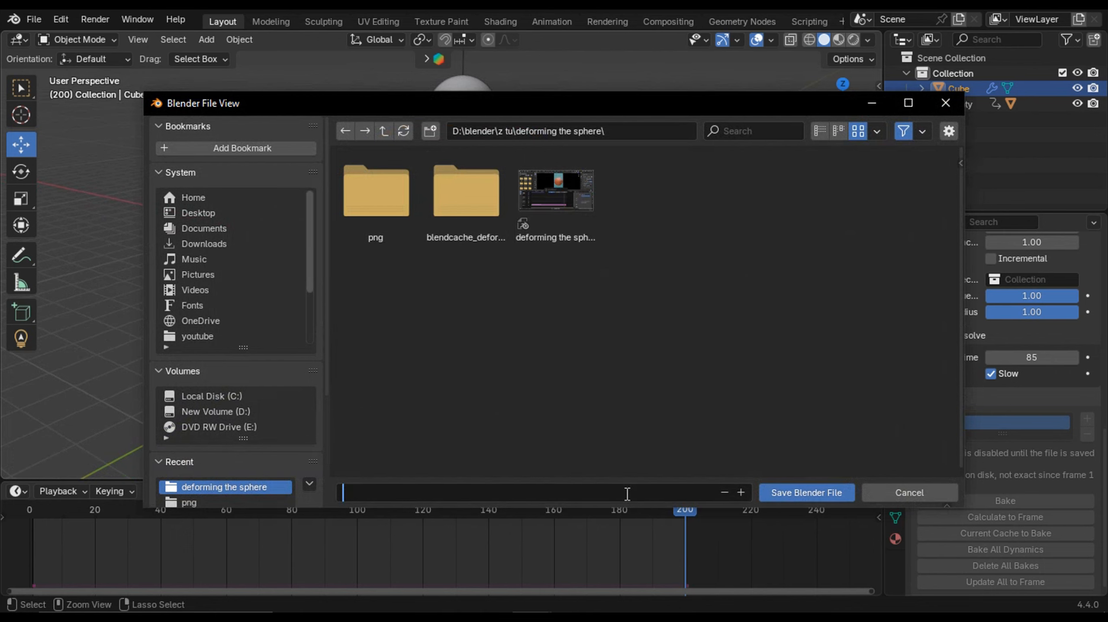
{"action": "type", "text": "1"}
{"action": "key", "text": "Return"}
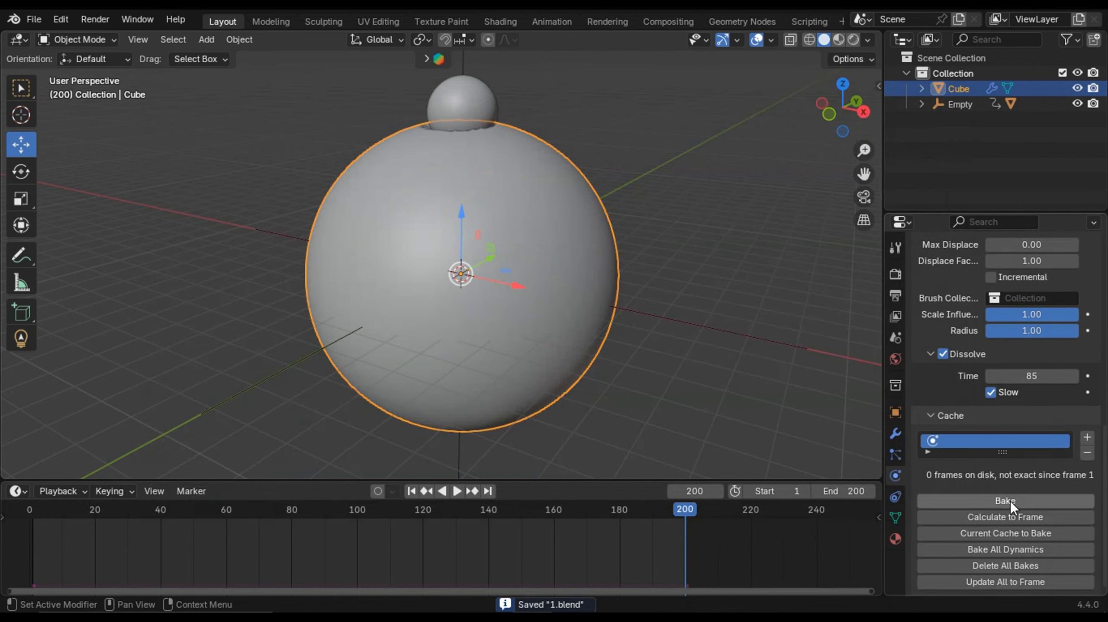
- Bake the Dynamic Paint canvas cache and play the baked animation from the start
{"action": "left_click", "coordinate": [1054, 501]}
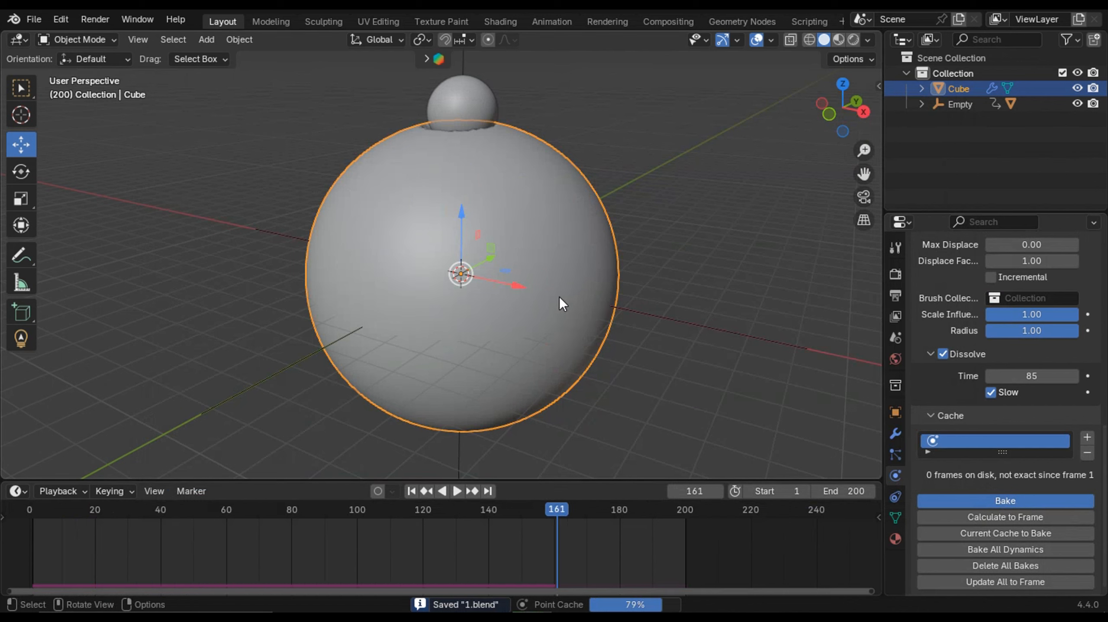
{"action": "left_click", "coordinate": [411, 491]}
{"action": "key", "text": "space"}
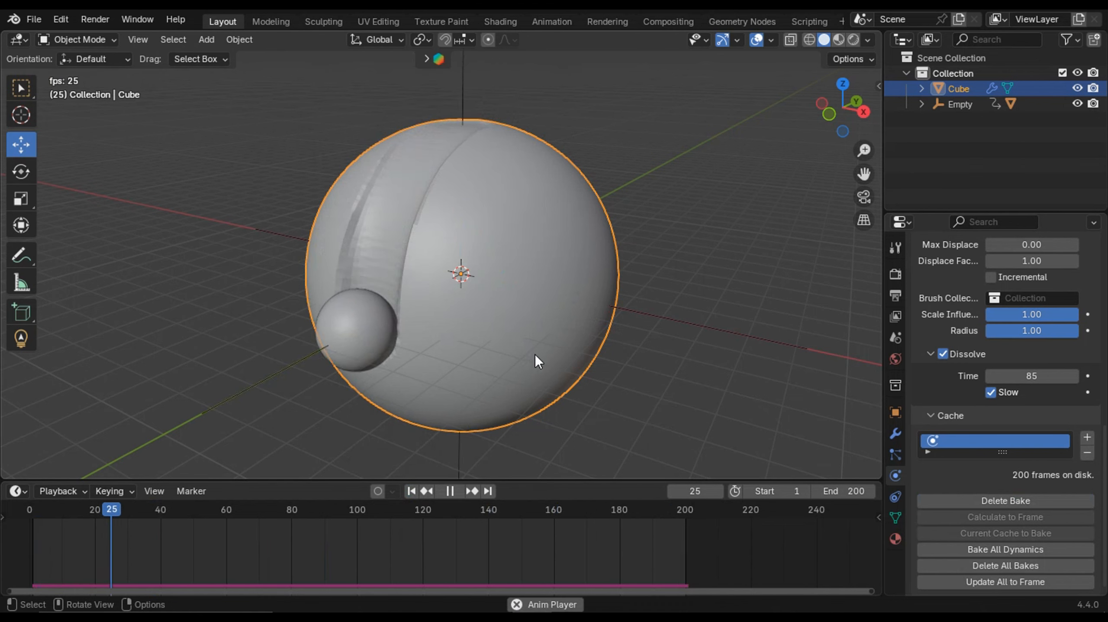
{"action": "key", "text": "space"}
- Scrub the timeline and orbit around the sphere to inspect the baked grooves
{"action": "mouse_move", "coordinate": [152, 510]}
{"action": "left_mouse_down"}
{"action": "mouse_move", "coordinate": [49, 501]}
{"action": "mouse_move", "coordinate": [248, 517]}
{"action": "mouse_move", "coordinate": [355, 497]}
{"action": "mouse_move", "coordinate": [163, 519]}
{"action": "mouse_move", "coordinate": [17, 509]}
{"action": "mouse_move", "coordinate": [267, 505]}
{"action": "mouse_move", "coordinate": [161, 523]}
{"action": "left_mouse_up"}
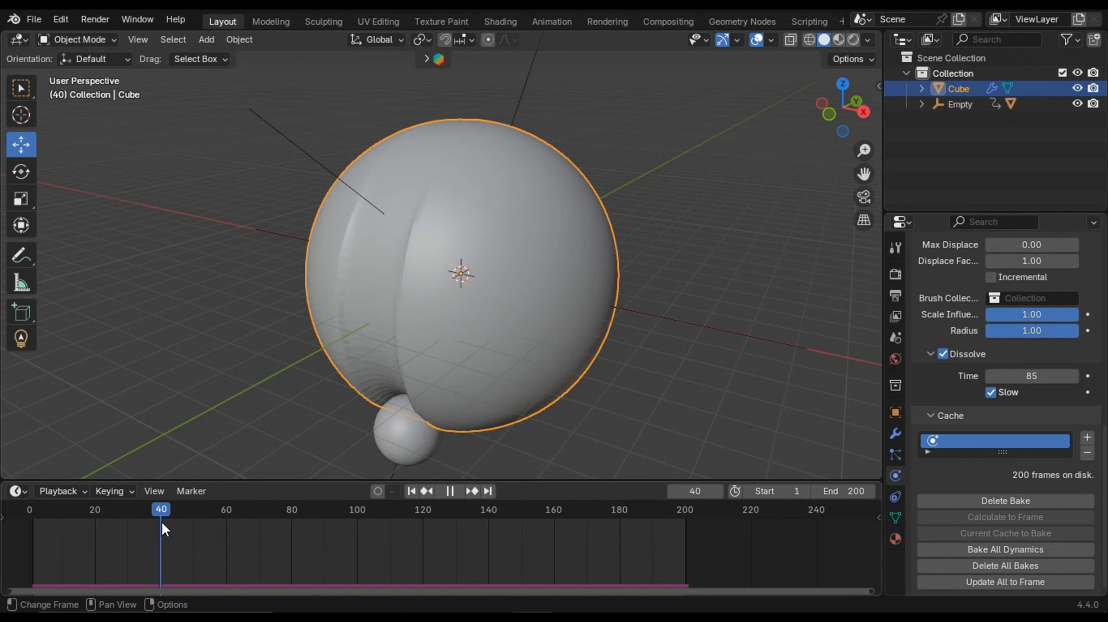
{"action": "middle_click_drag", "start_coordinate": [528, 329], "coordinate": [284, 507]}
{"action": "key", "text": "space"}
{"action": "left_click_drag", "start_coordinate": [172, 507], "coordinate": [358, 514]}
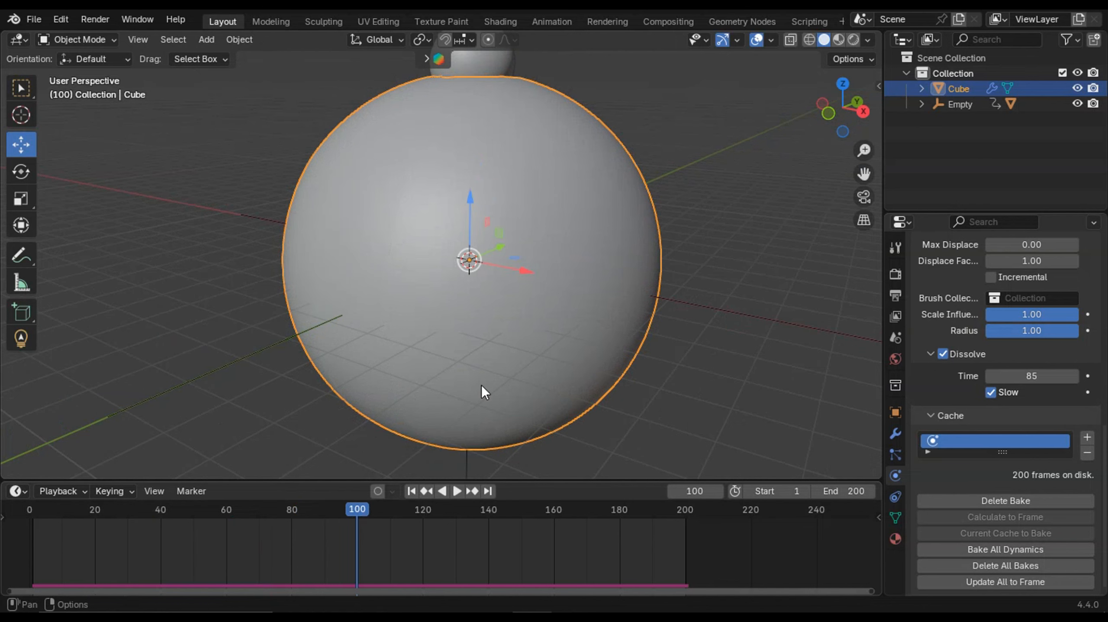
{"action": "scroll", "coordinate": [481, 385], "scroll_direction": "down", "scroll_amount": 3}
{"action": "middle_click_drag", "start_coordinate": [523, 287], "coordinate": [497, 305]}
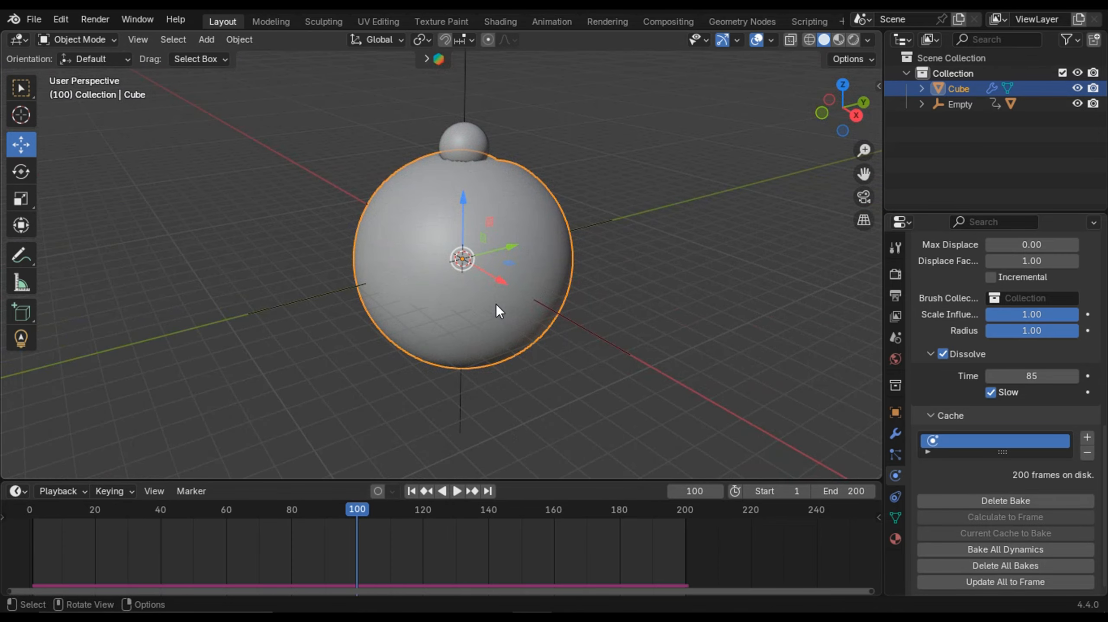
{"action": "scroll", "coordinate": [507, 295], "scroll_direction": "up", "scroll_amount": 3}
{"action": "middle_click_drag", "start_coordinate": [570, 180], "coordinate": [521, 242], "text": "shift"}
{"action": "scroll", "coordinate": [568, 230], "scroll_direction": "down", "scroll_amount": 1}
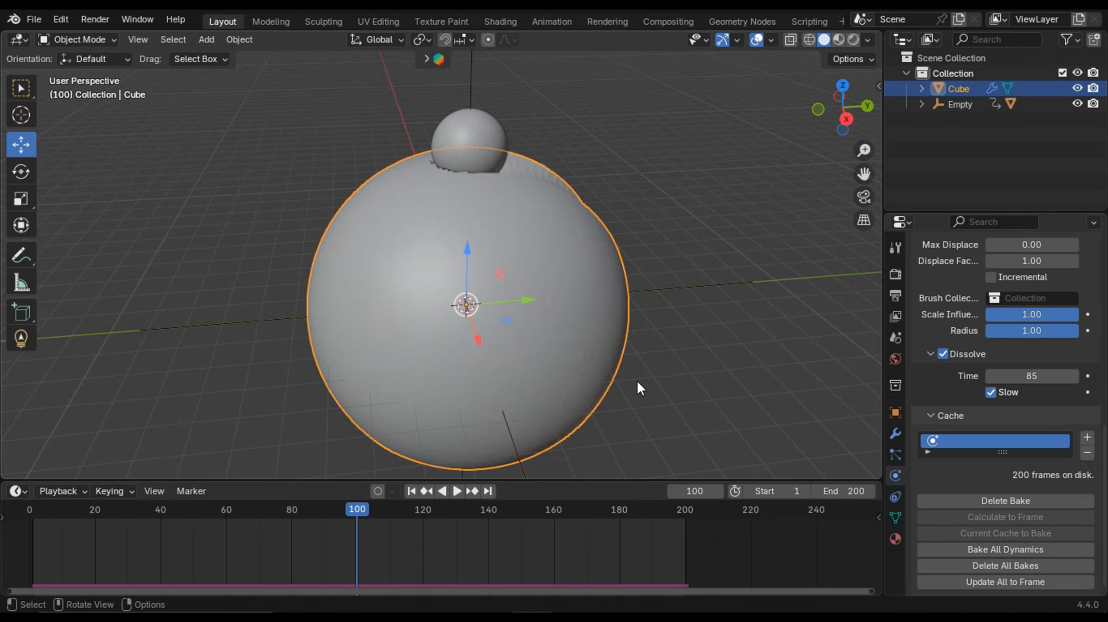
- Set the animation's start frame to 101
{"action": "double_click", "coordinate": [777, 492]}
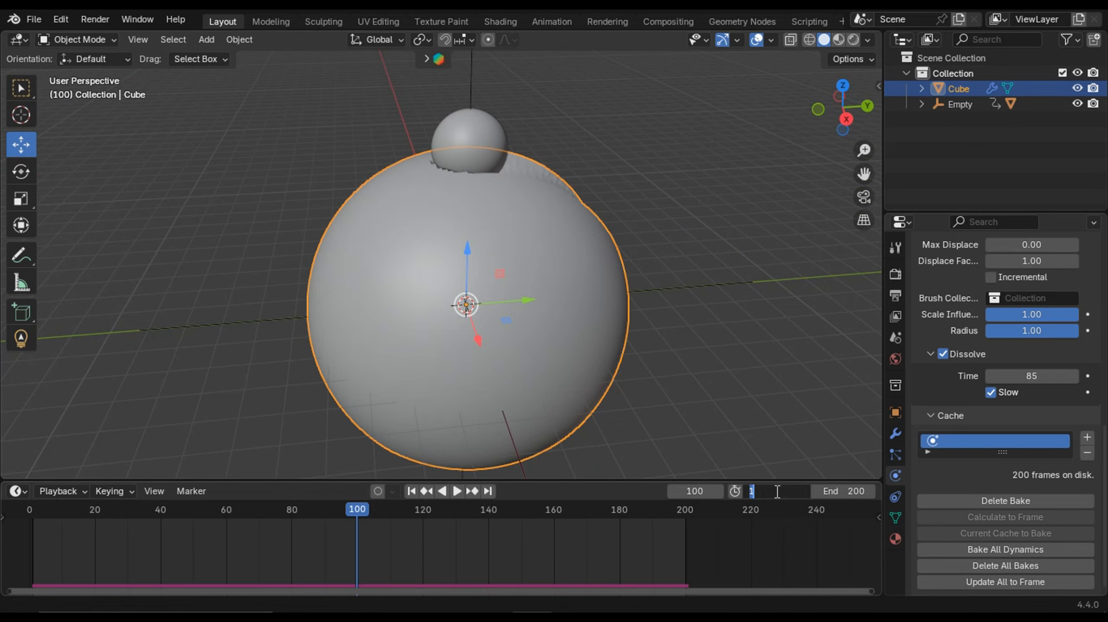
{"action": "key", "text": "BackSpace"}
{"action": "type", "text": "100"}
{"action": "key", "text": "Return"}
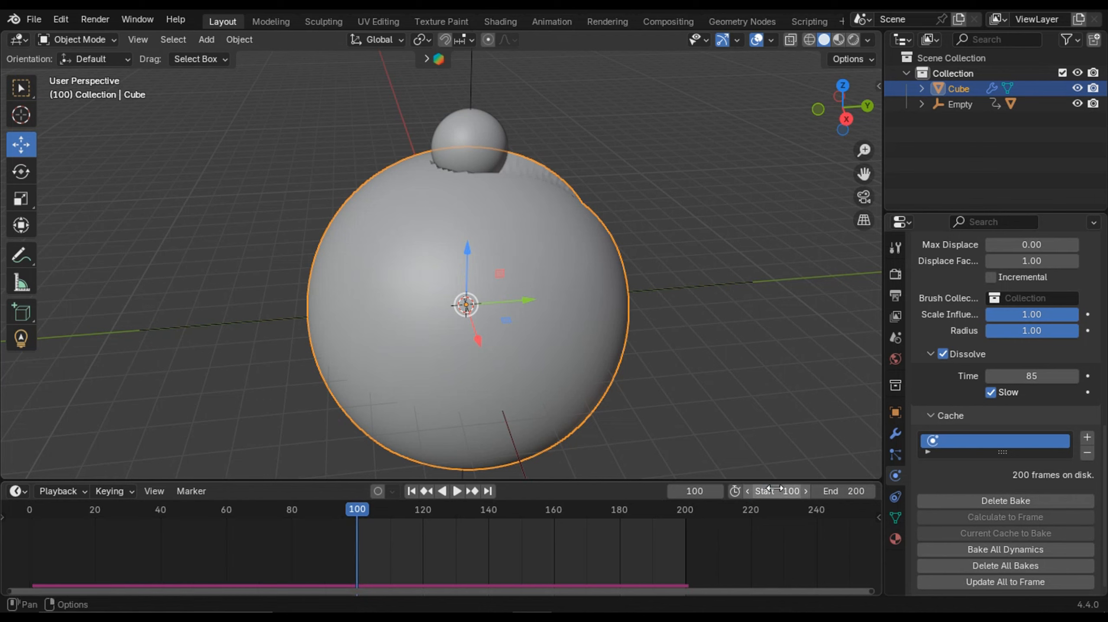
{"action": "left_click", "coordinate": [804, 492]}
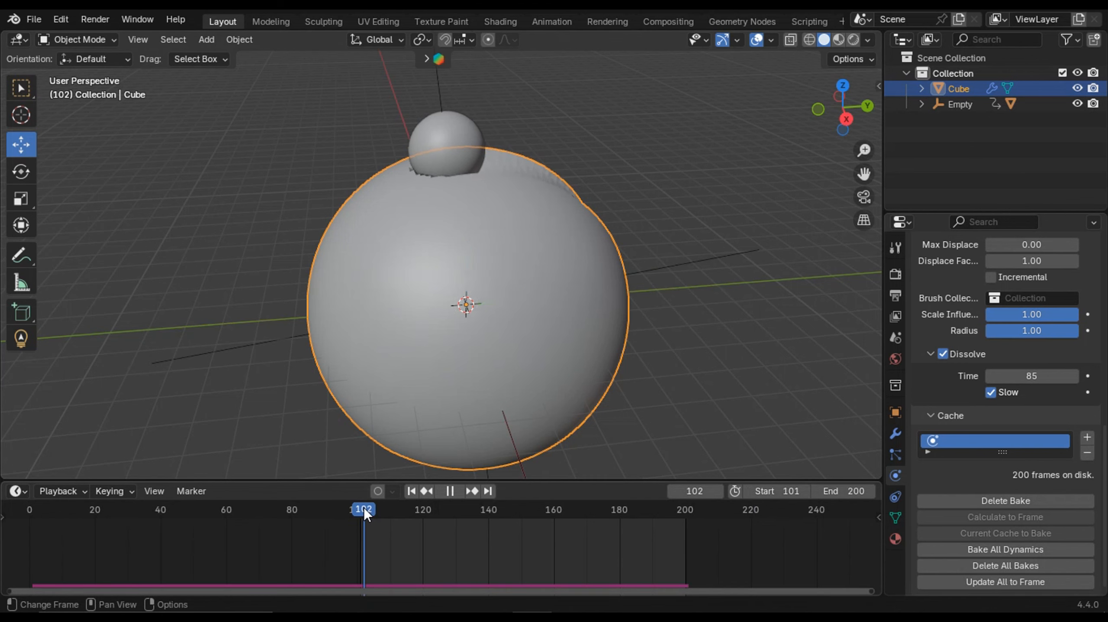
- Play the animation from frame 101 and orbit the view to review the fading grooves
{"action": "key", "text": "space"}
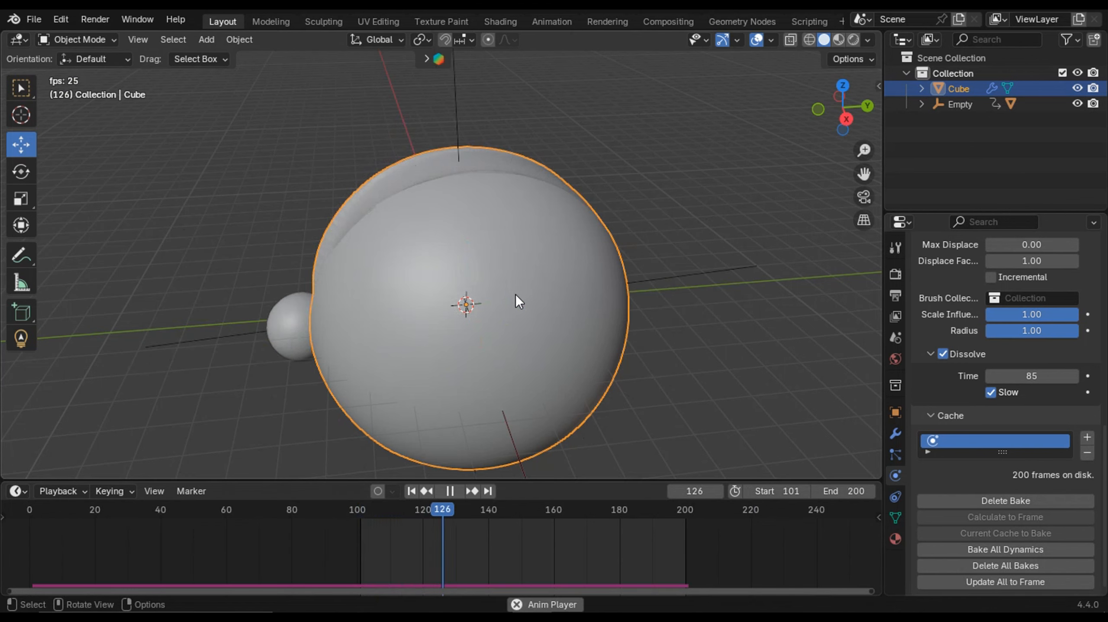
{"action": "middle_click_drag", "start_coordinate": [521, 302], "coordinate": [605, 324]}
{"action": "key", "text": "space"}
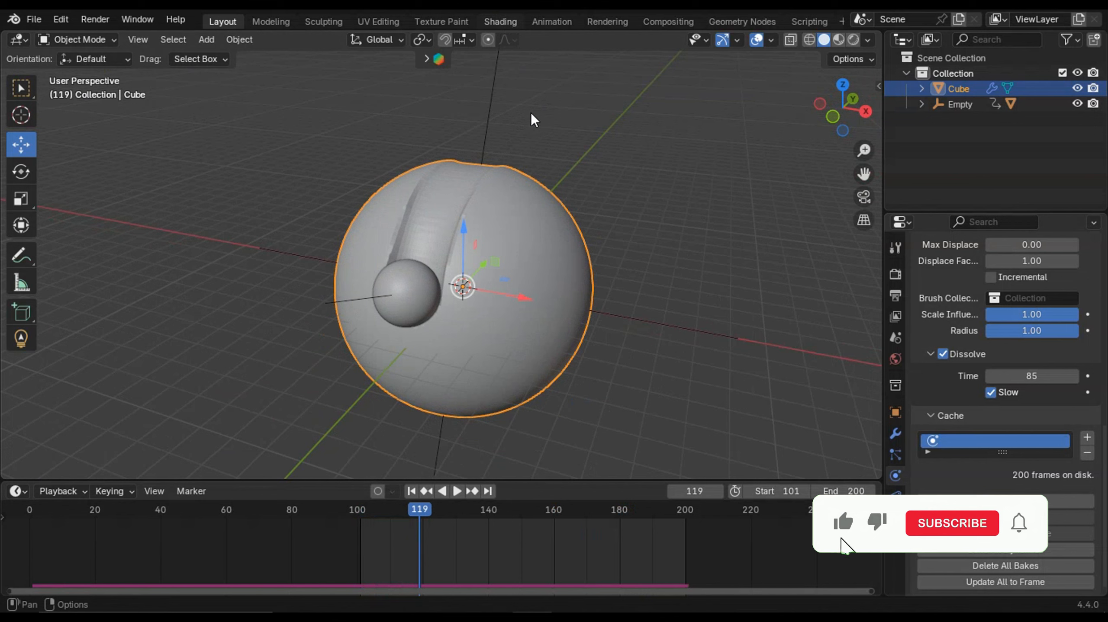
{"action": "left_click", "coordinate": [500, 22]}
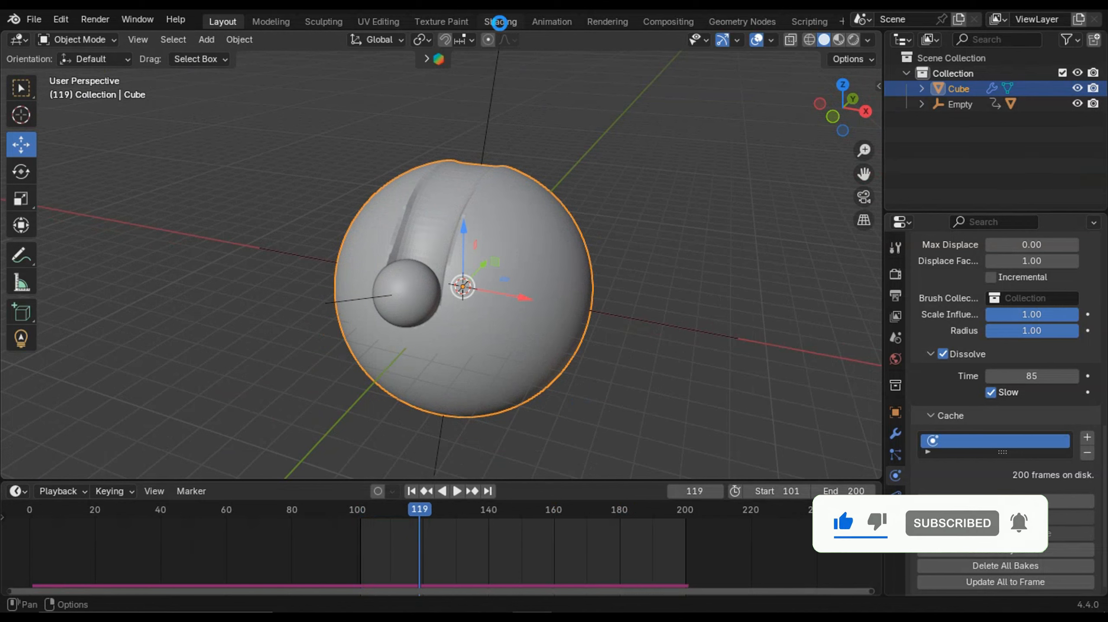